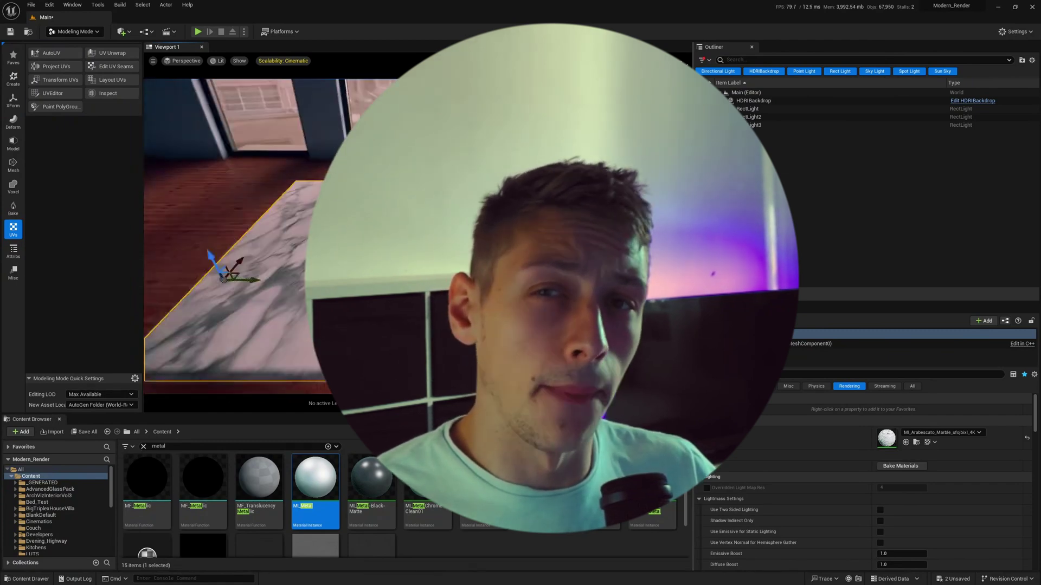
Select the marble slab lying on the floor and move it closer to the kitchen island
right_click_drag(214, 275, 214, 279)
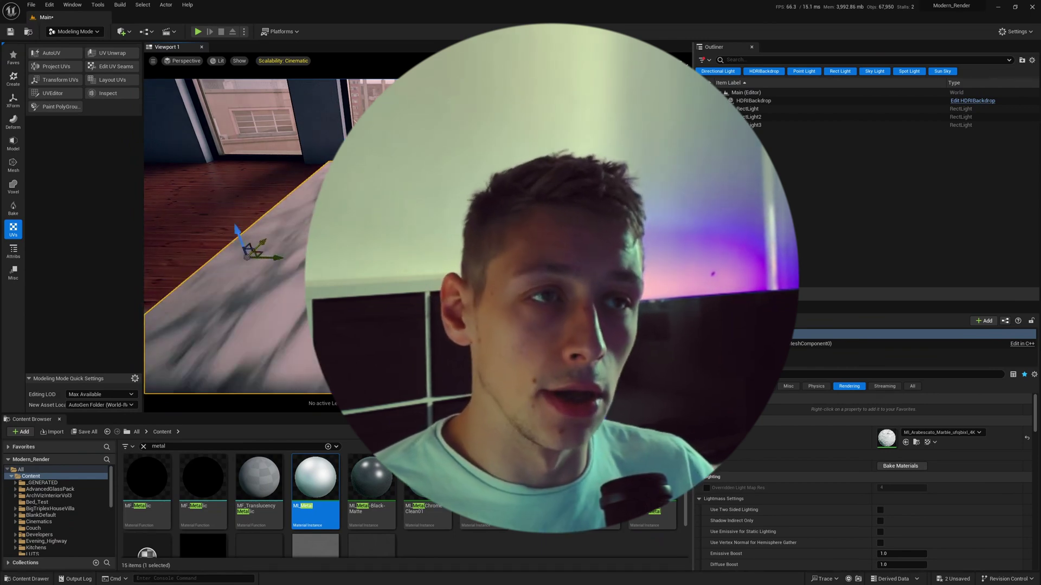
mouse_move(259, 212)
left_mouse_down()
mouse_move(217, 76)
mouse_move(264, 231)
mouse_move(230, 123)
mouse_move(259, 213)
left_mouse_up()
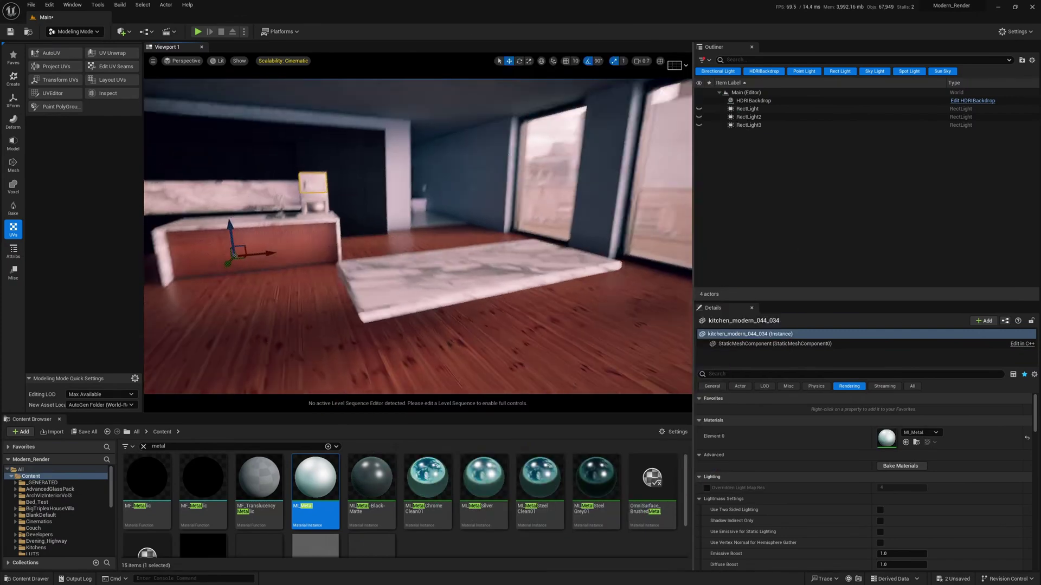
right_click_drag(553, 247, 482, 245)
mouse_move(553, 247)
right_mouse_down()
mouse_move(561, 292)
mouse_move(575, 294)
mouse_move(536, 237)
mouse_move(564, 244)
mouse_move(520, 238)
mouse_move(542, 230)
right_mouse_up()
left_click(552, 236)
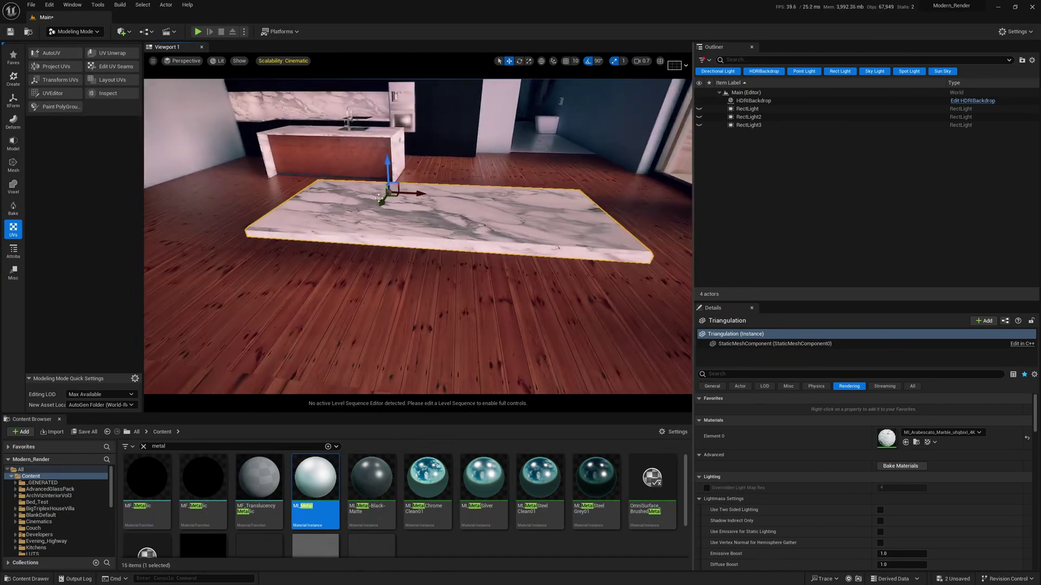
left_click_drag(420, 194, 340, 189)
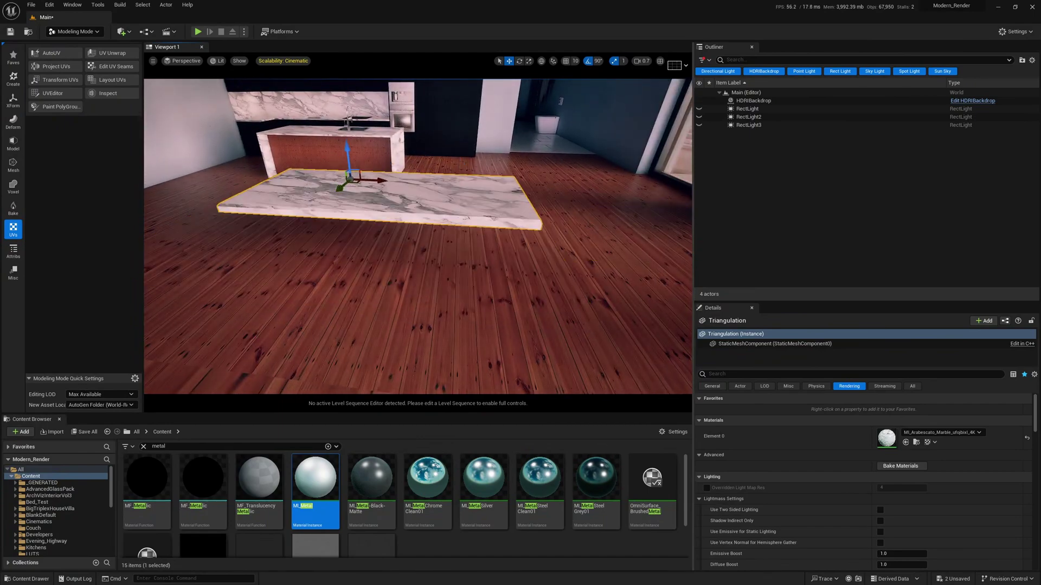
Slide the marble slab across the floor towards the windows
right_click_drag(383, 210, 451, 222)
right_click_drag(531, 215, 450, 215, "ctrl")
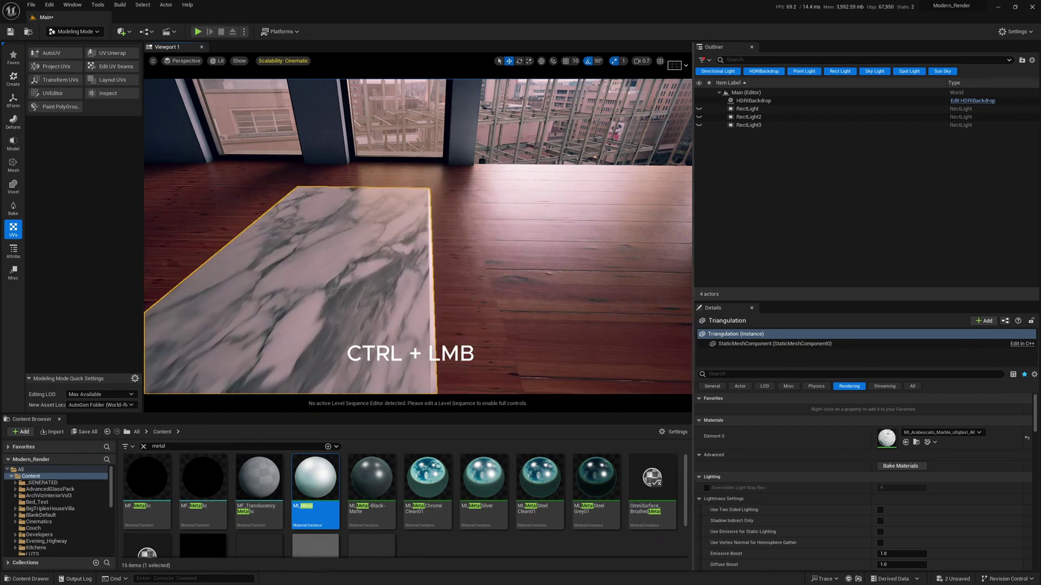
left_click_drag(390, 320, 390, 238, "ctrl")
mouse_move(536, 236)
left_mouse_down("ctrl")
mouse_move(536, 189)
mouse_move(535, 237)
left_mouse_up("ctrl")
Rotate the marble slab 90° onto its long edge and rotate it back flat
key("e")
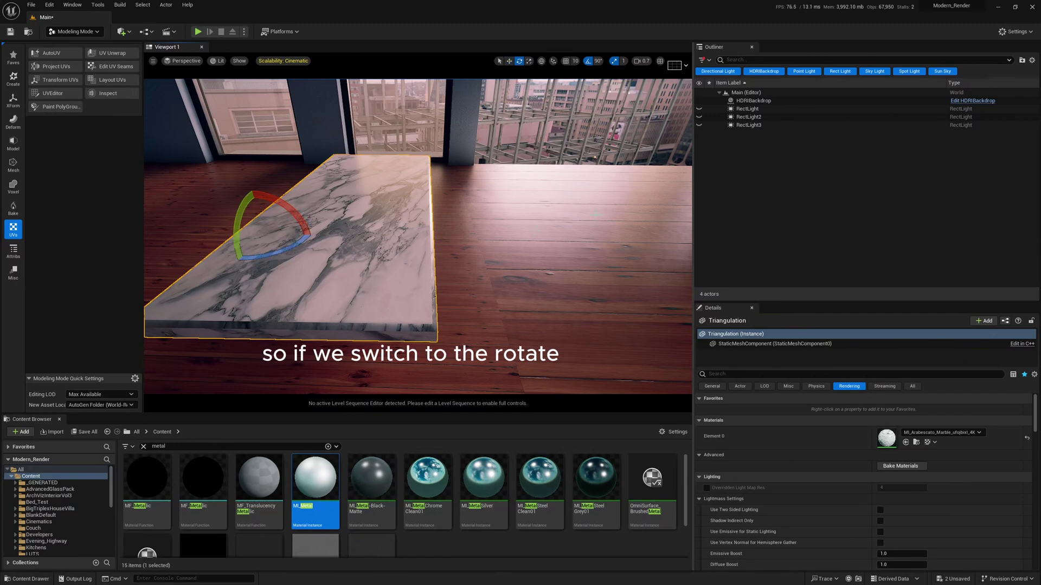
right_click_drag(595, 215, 605, 217, "ctrl")
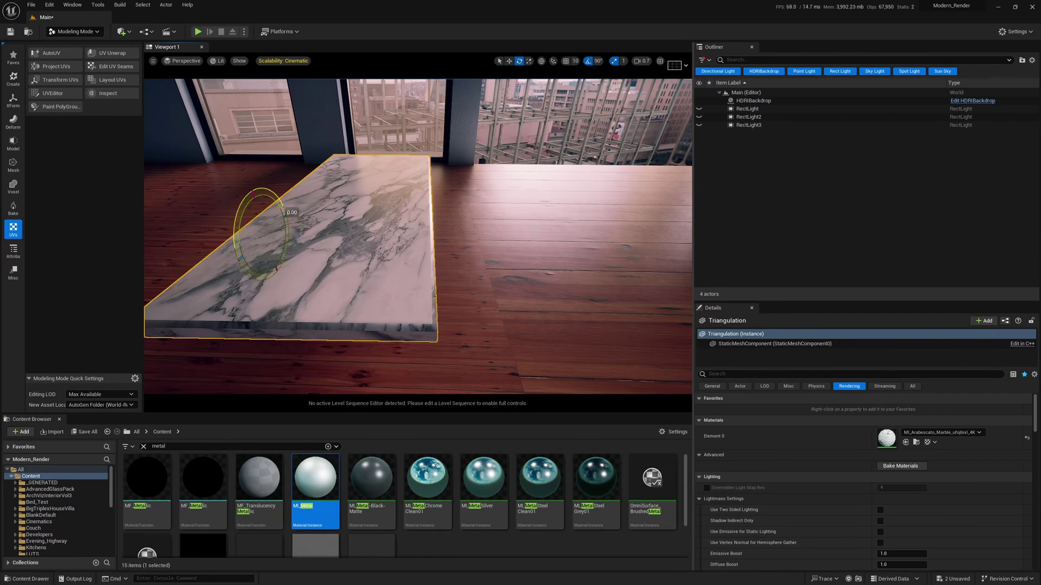
right_click_drag(605, 217, 638, 216, "ctrl")
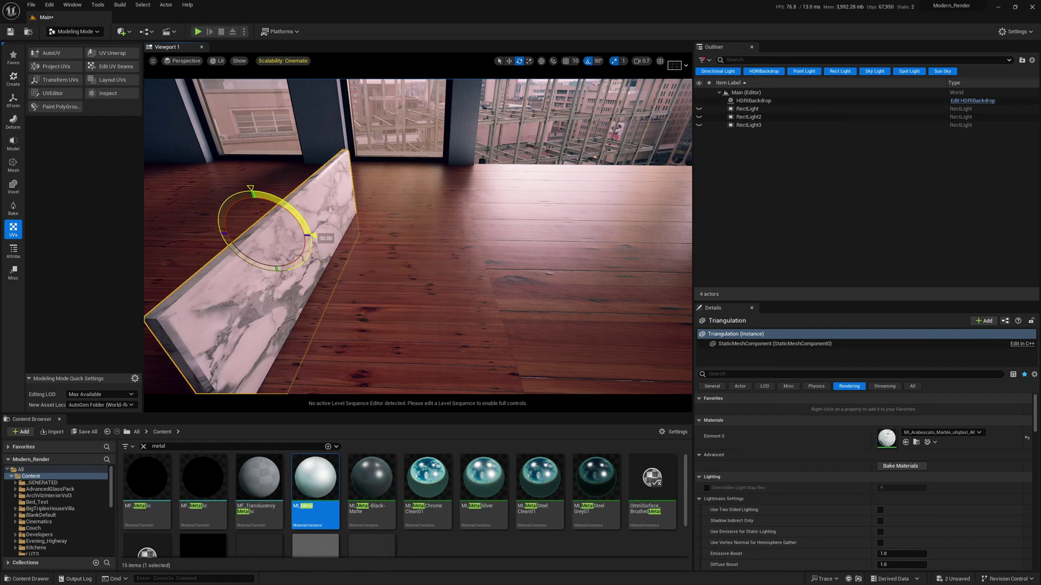
left_click_drag(651, 218, 606, 217, "ctrl")
mouse_move(606, 218)
right_mouse_down()
mouse_move(499, 225)
mouse_move(612, 227)
mouse_move(590, 222)
right_mouse_up()
right_click_drag(553, 179, 483, 176)
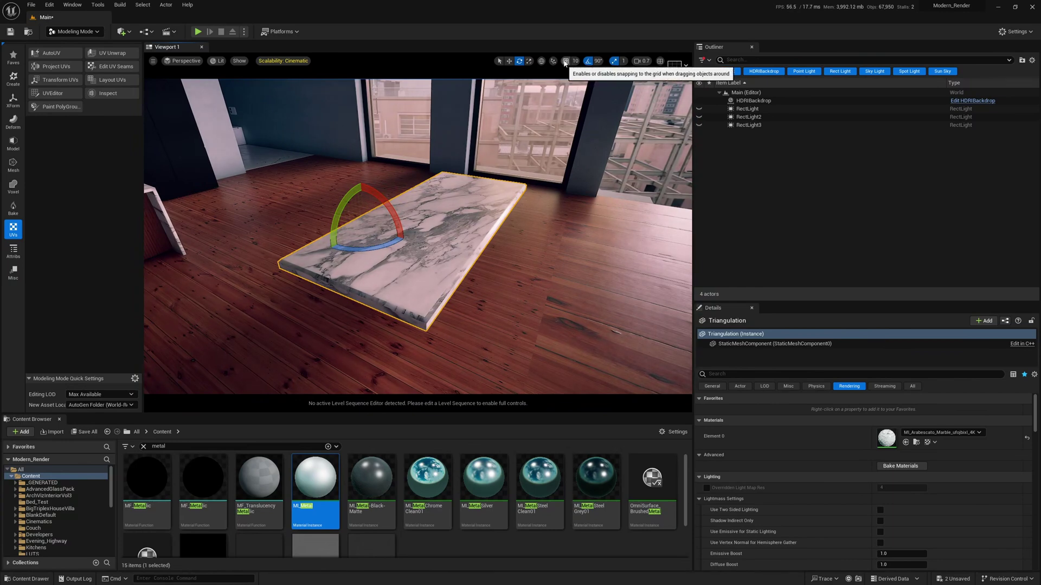
Turn off scale and rotation snapping to tilt the marble slab freely, and undo the tilt
left_click(614, 63)
left_click(590, 61)
left_click_drag(340, 209, 638, 235)
right_click_drag(637, 235, 632, 238, "ctrl")
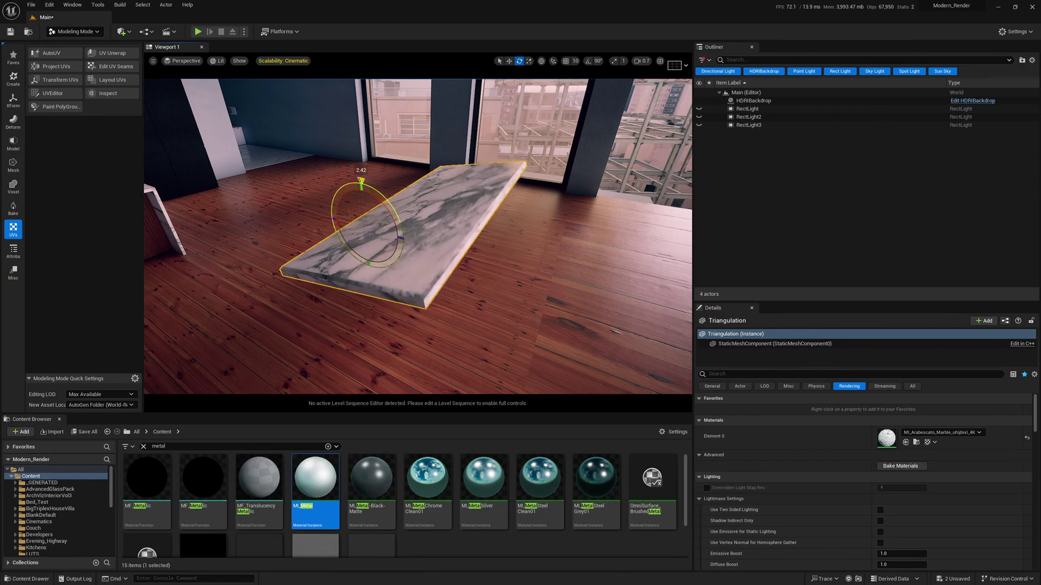
right_click_drag(425, 233, 514, 228)
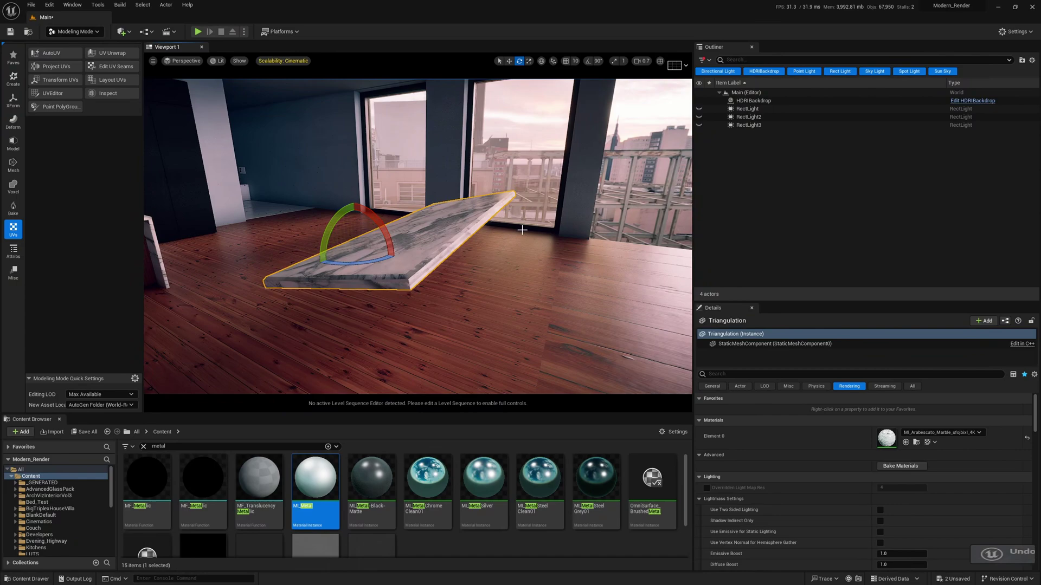
key("ctrl+z")
key("f")
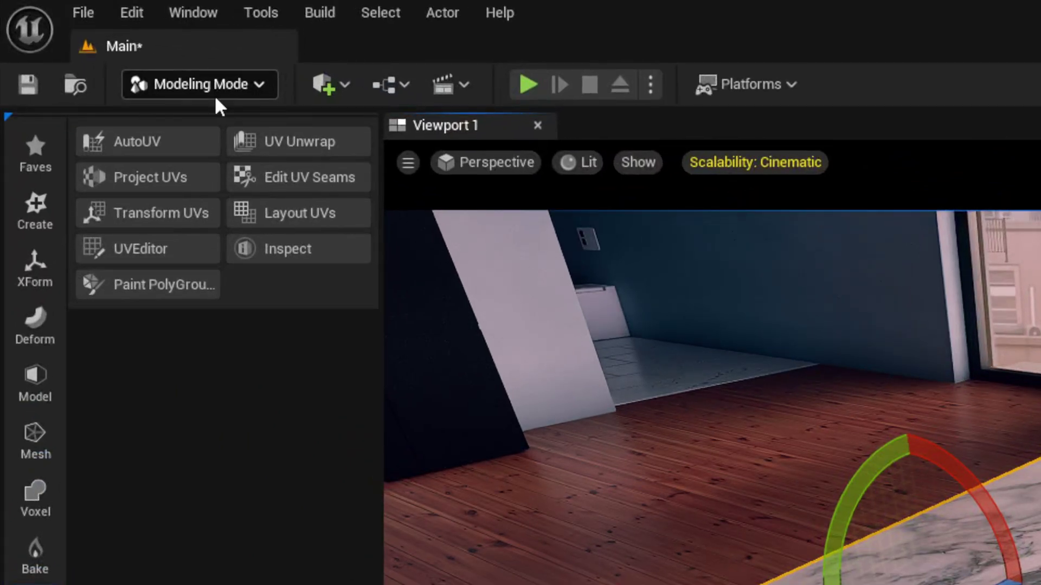
Centre the marble slab's pivot with the Edit Pivot tool and move the slab up along the vertical axis
left_click(34, 267)
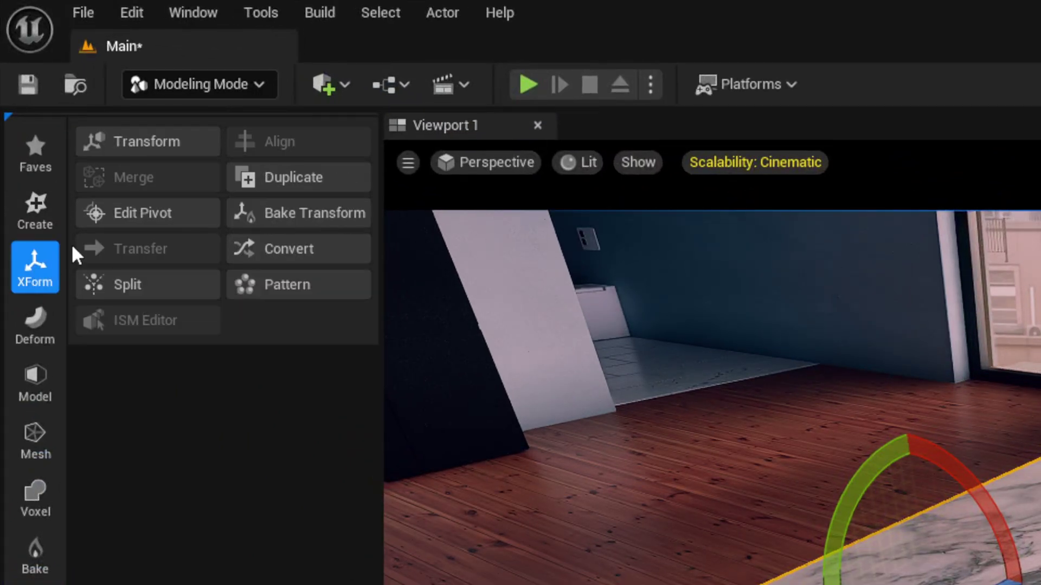
left_click(139, 215)
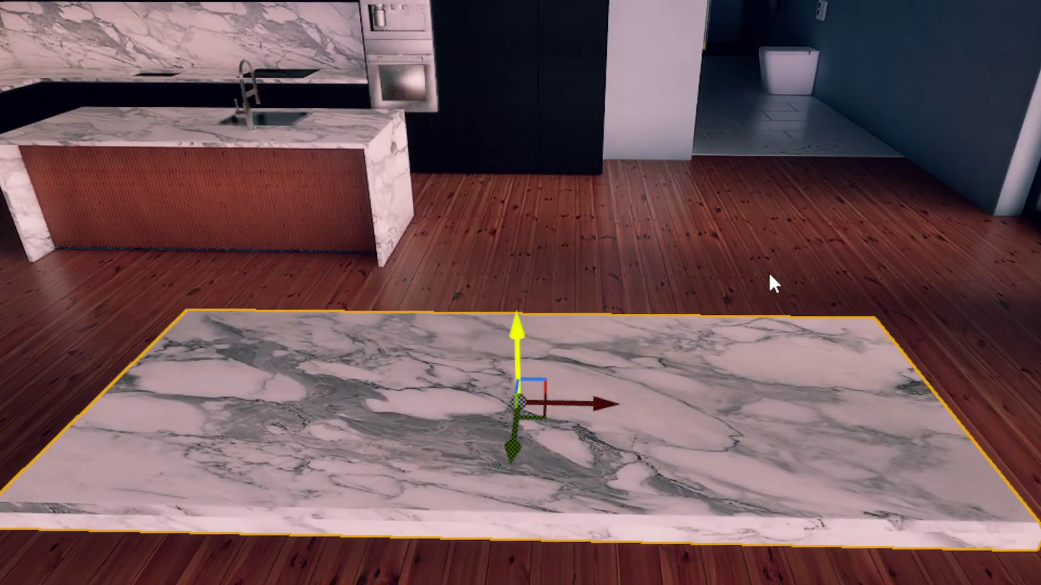
left_click_drag(516, 331, 519, 447)
left_click_drag(519, 447, 517, 309)
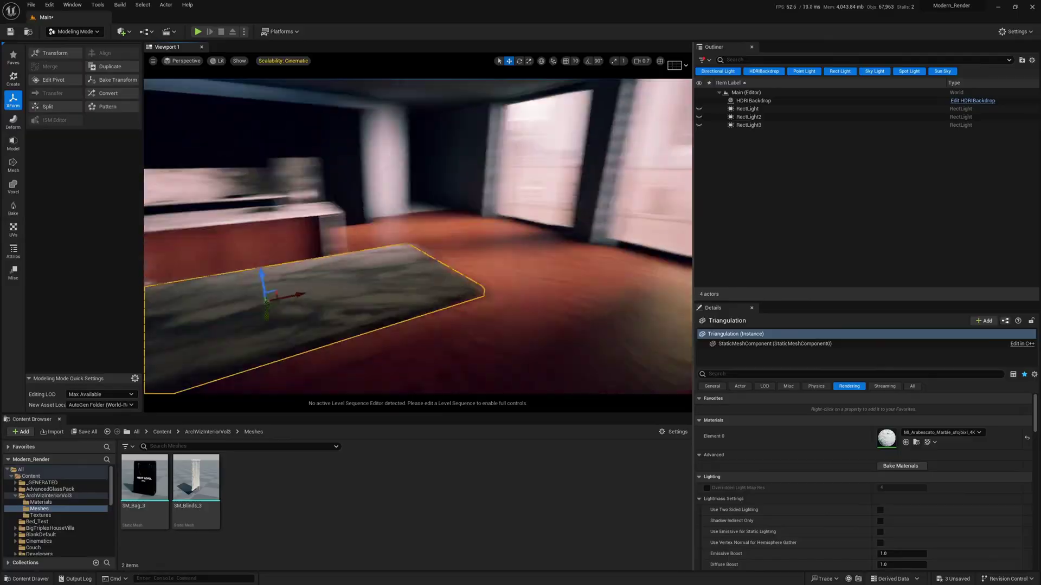
Position the marble slab alongside the kitchen island's countertop at about the same height
right_click_drag(434, 244, 395, 196)
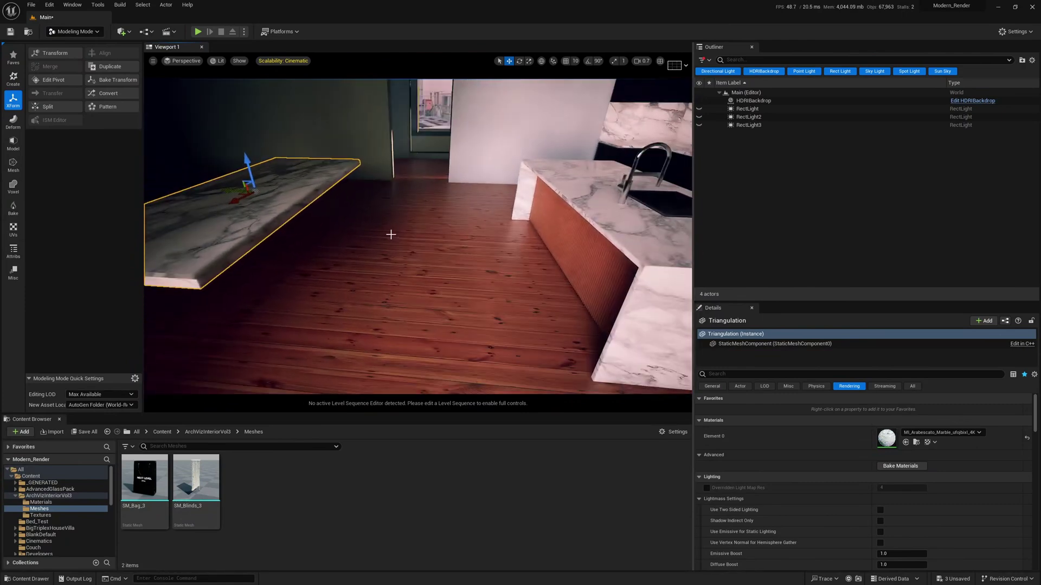
right_click_drag(390, 233, 427, 236)
scroll(423, 238, "down", 3)
mouse_move(428, 286)
right_mouse_down()
mouse_move(417, 284)
mouse_move(427, 283)
right_mouse_up()
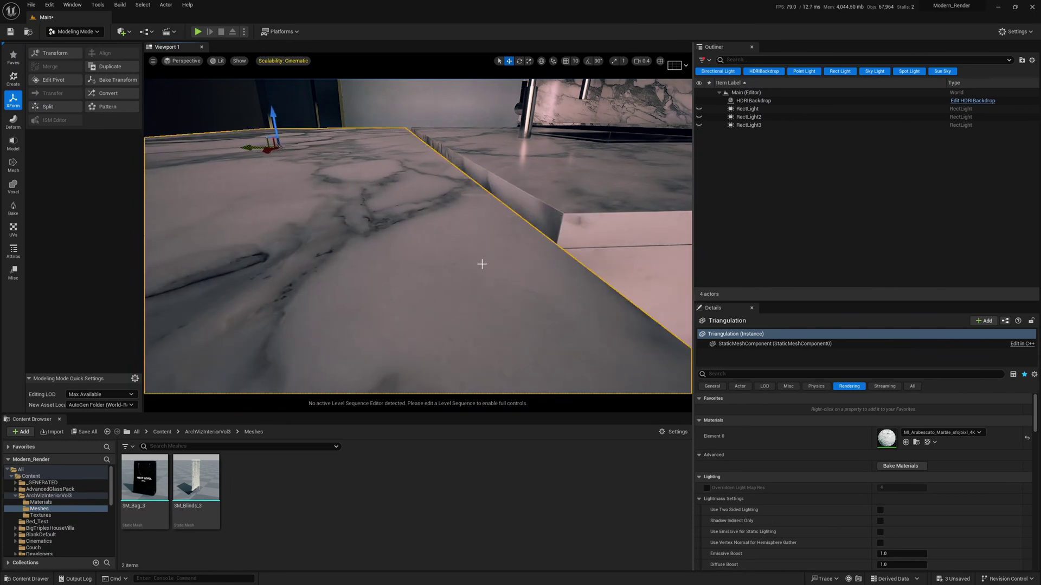
Move the slab's temporary pivot to the countertop corner where the slab meets the island
right_click_drag(482, 264, 315, 208)
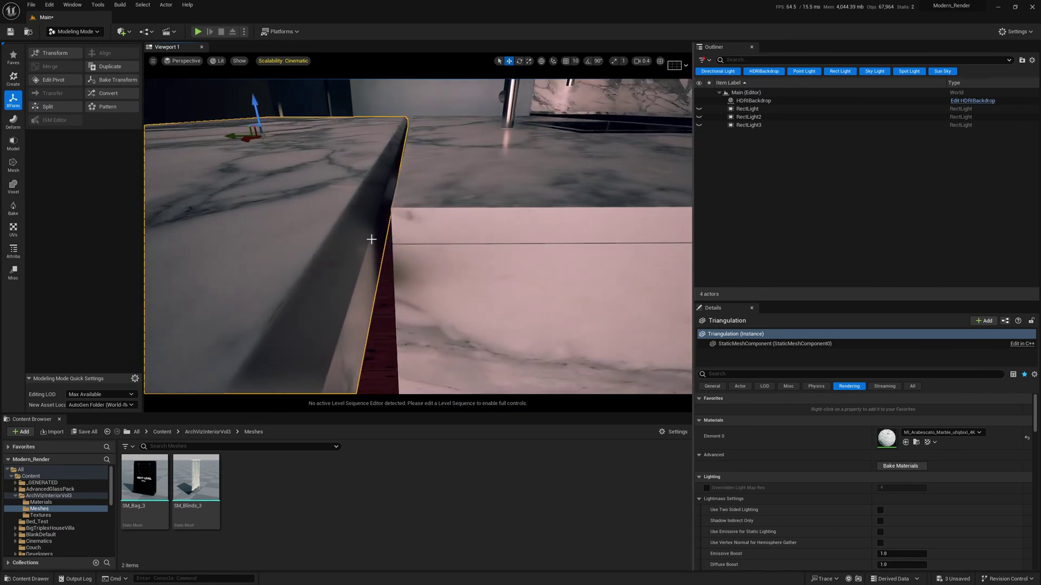
middle_click_drag(367, 228, 373, 259, "alt")
right_click_drag(403, 257, 360, 260)
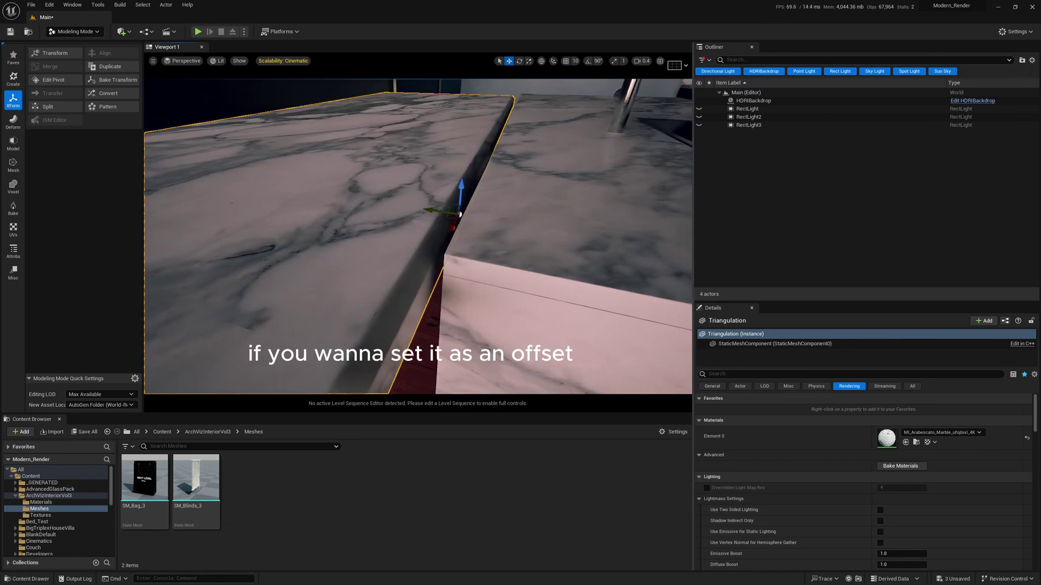
Set the current pivot location as the slab's pivot offset, and deselect and reselect the slab
right_click(405, 226)
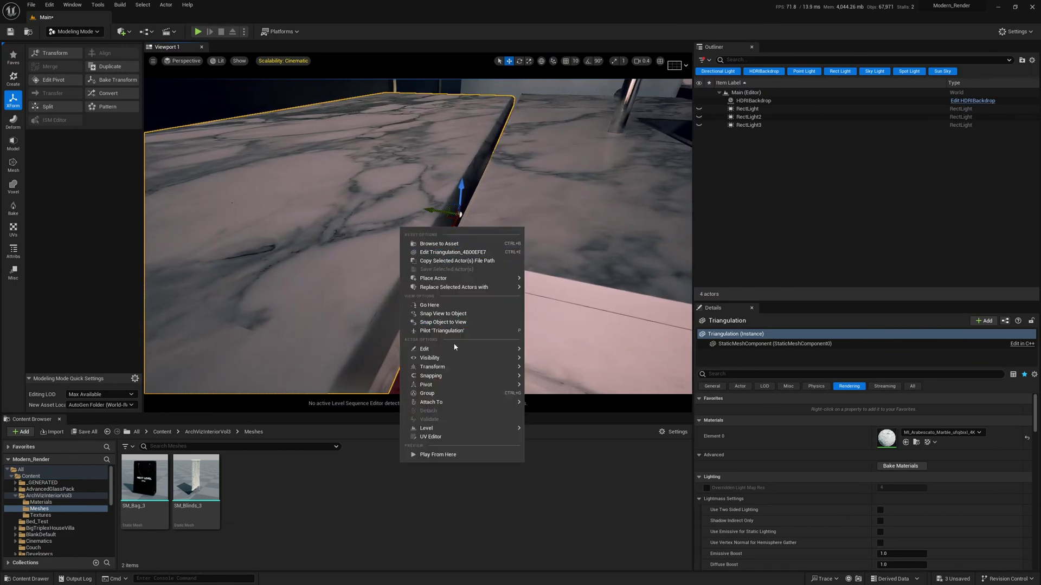
mouse_move(441, 388)
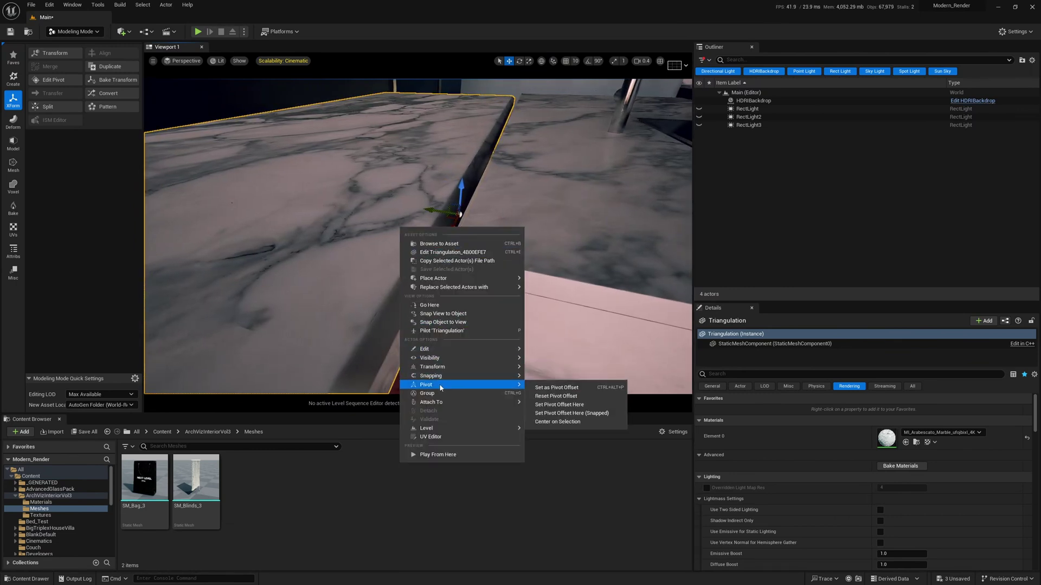
left_click(559, 392)
left_click(477, 255)
left_click(412, 216)
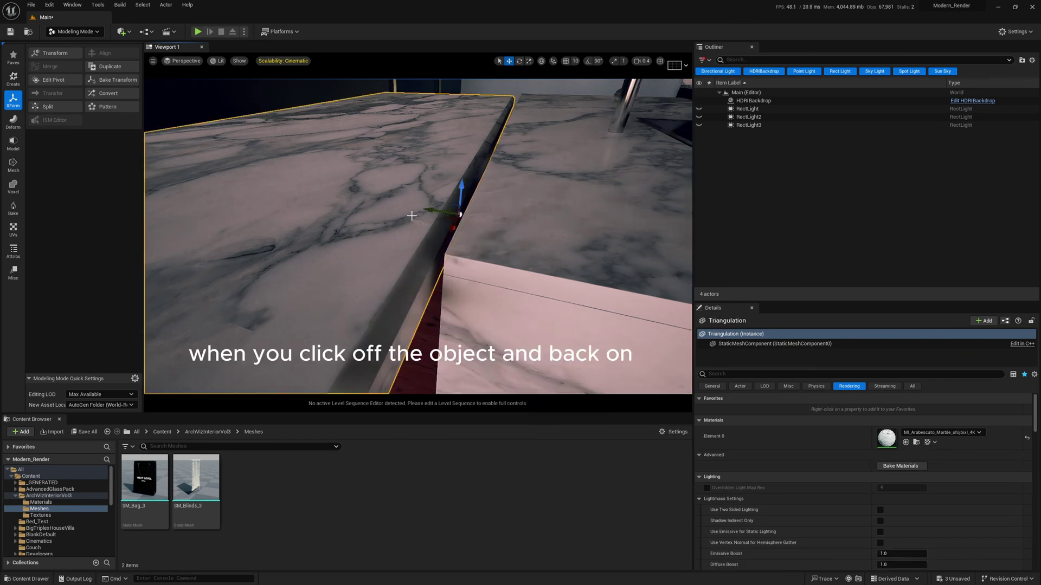
left_click_drag(451, 229, 432, 255)
right_click_drag(432, 255, 420, 282)
scroll(419, 279, "down", 1)
left_click_drag(359, 212, 361, 212)
right_click_drag(407, 222, 394, 206)
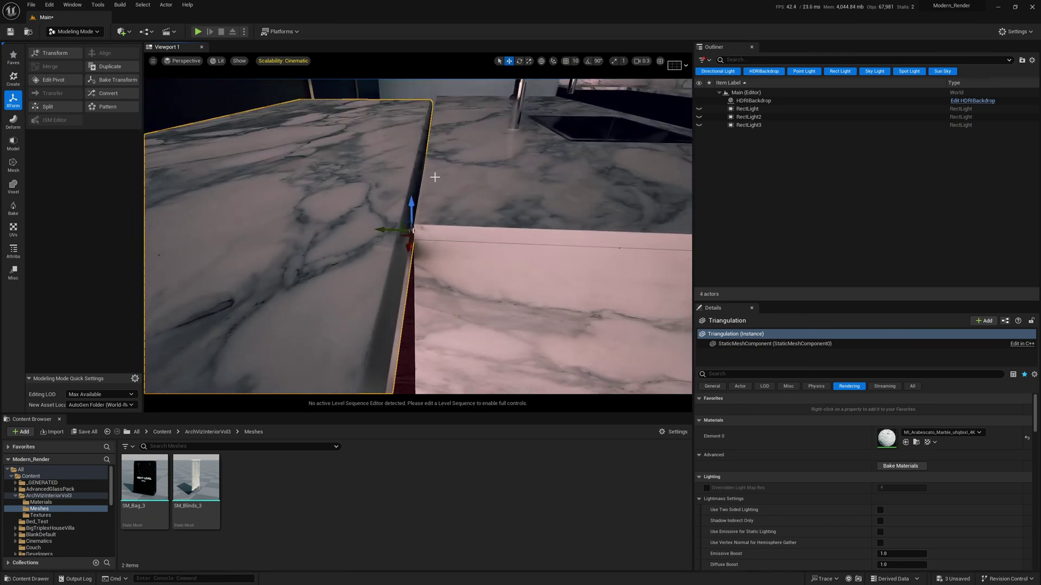
left_click(55, 80)
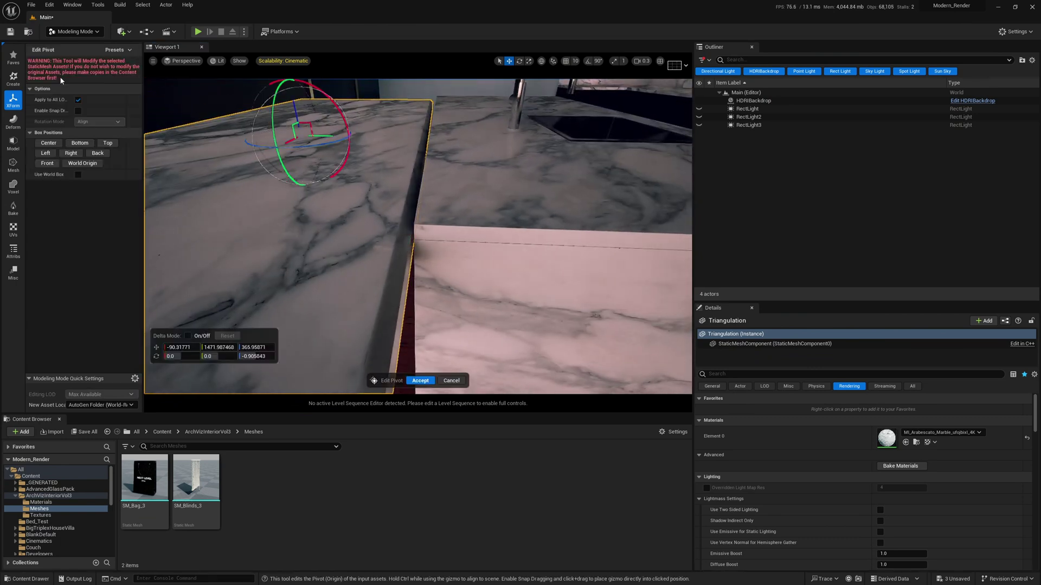
right_click_drag(396, 142, 396, 142)
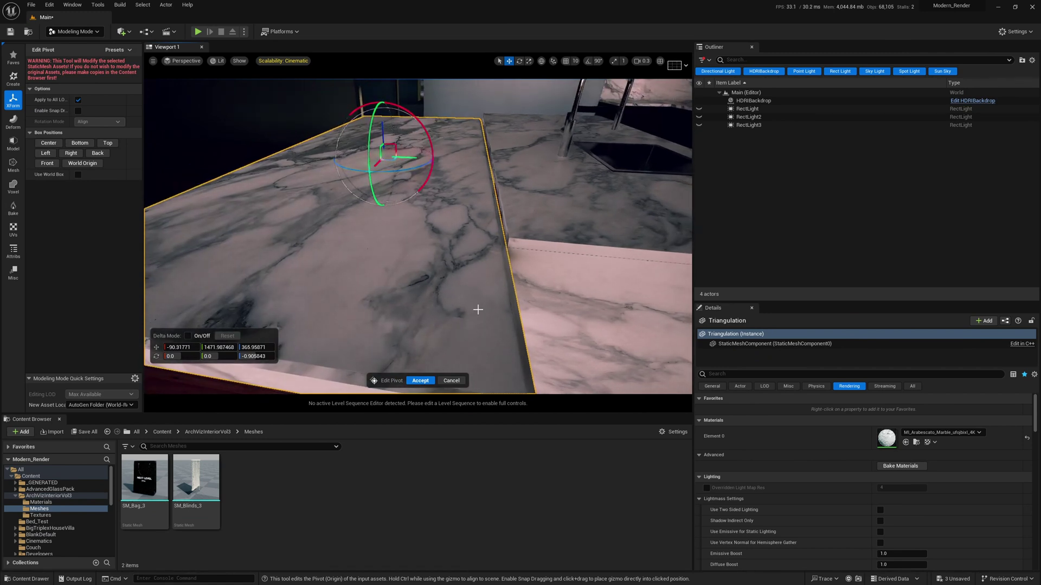
left_click(449, 379)
right_click_drag(420, 249, 420, 248)
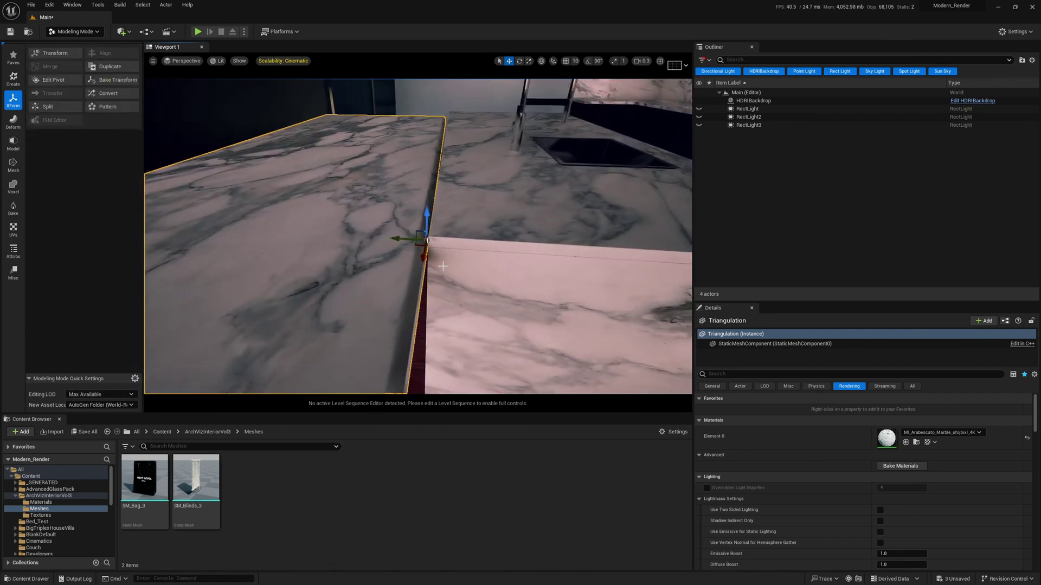
Reset the marble slab's pivot offset
right_click(420, 248)
mouse_move(510, 406)
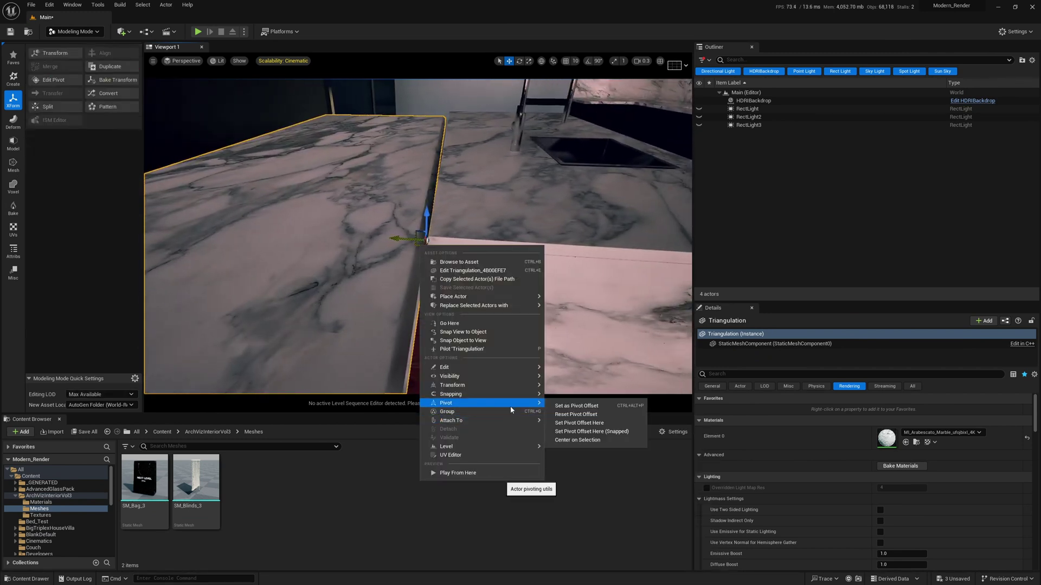
left_click(577, 415)
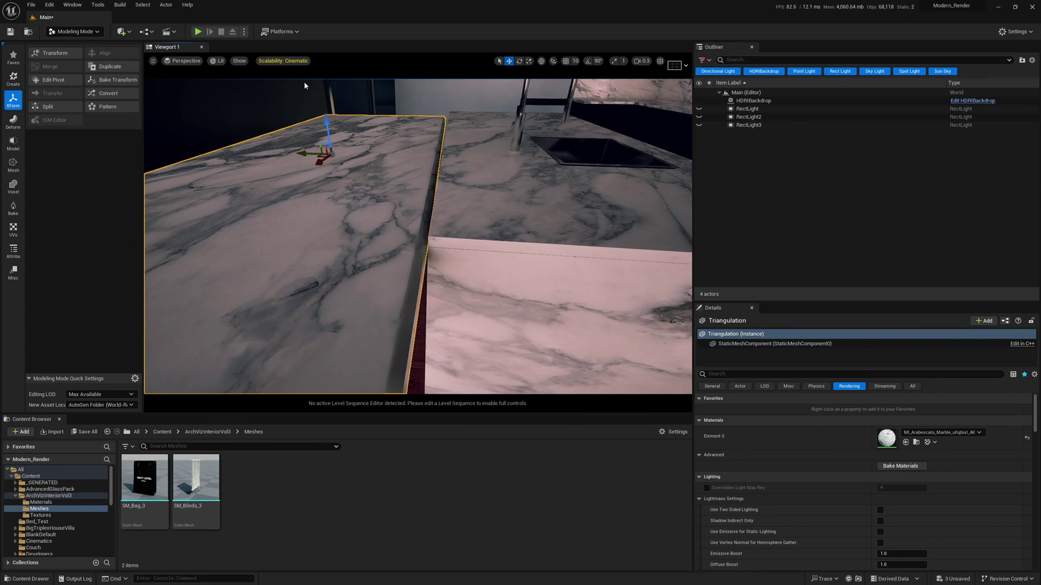
Inspect the marble slab's placement against the kitchen island from several angles
right_click_drag(372, 183, 371, 183)
right_click_drag(477, 186, 532, 199)
scroll(531, 199, "down", 1)
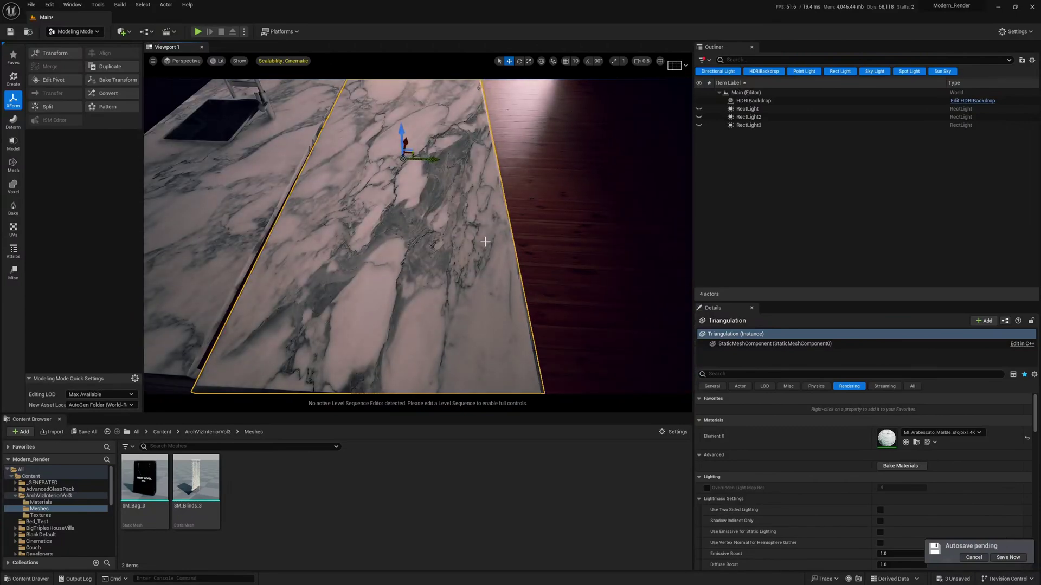
right_click_drag(418, 207, 479, 174)
scroll(419, 207, "up", 9)
scroll(480, 173, "down", 3)
scroll(479, 173, "up", 2)
scroll(479, 174, "up", 1)
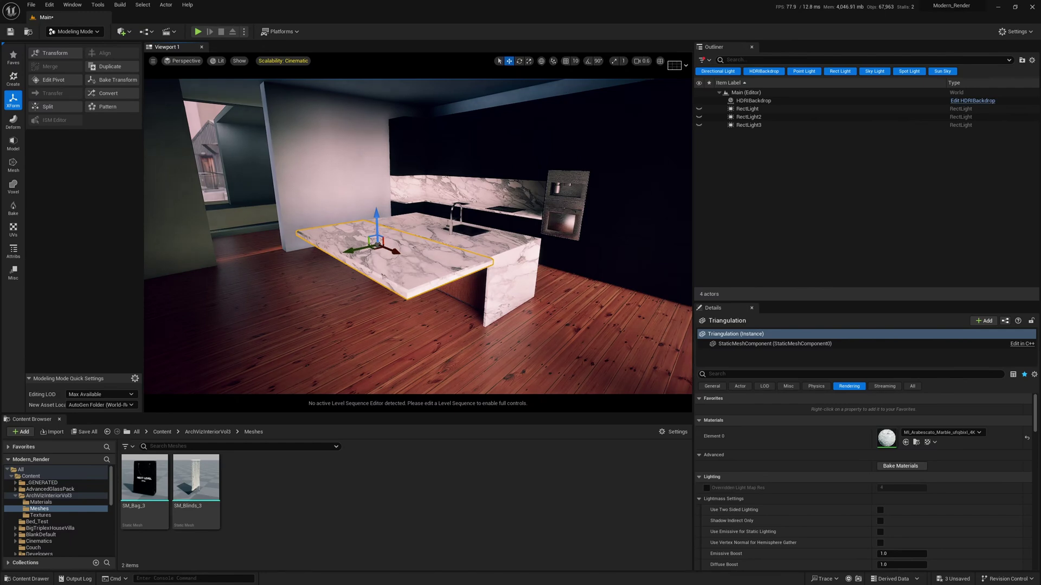
right_click_drag(507, 205, 507, 205)
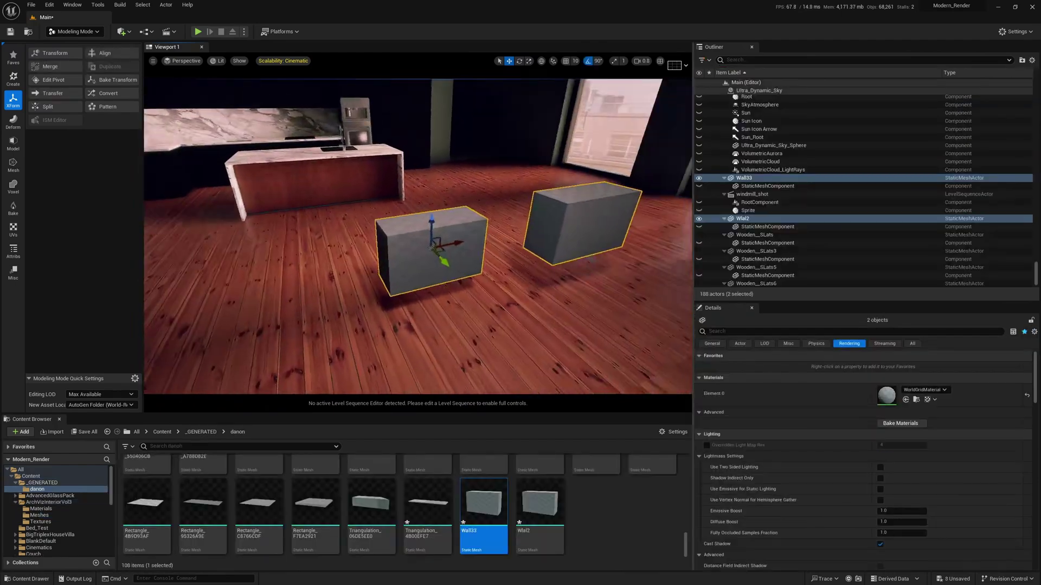
Clear the selection of both grey blocks and select only the Wall33 block
right_click_drag(625, 304, 625, 304)
left_click(513, 272)
right_click_drag(513, 272, 516, 271)
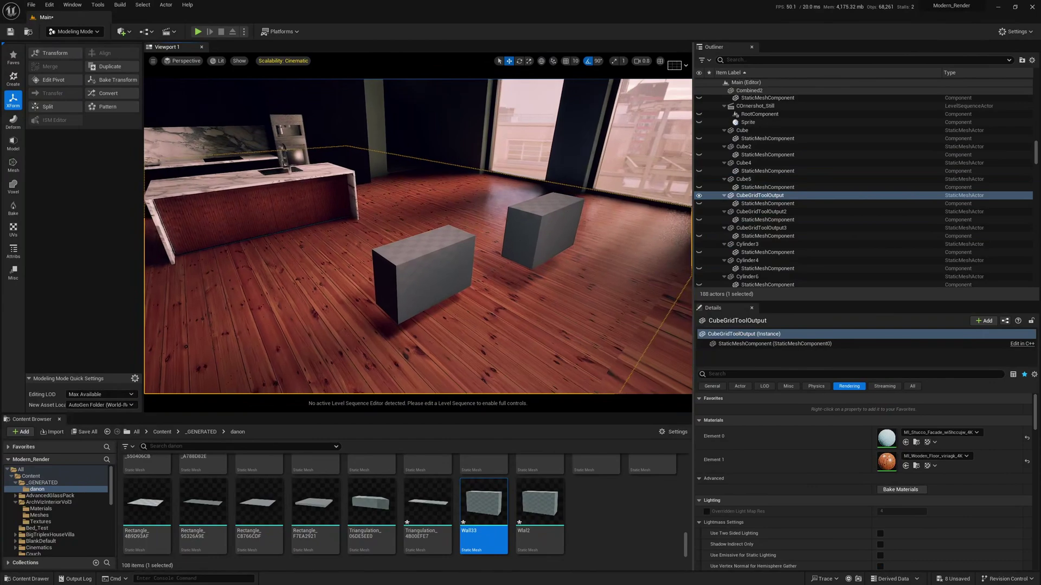
left_click(439, 265)
right_click_drag(439, 264, 439, 264)
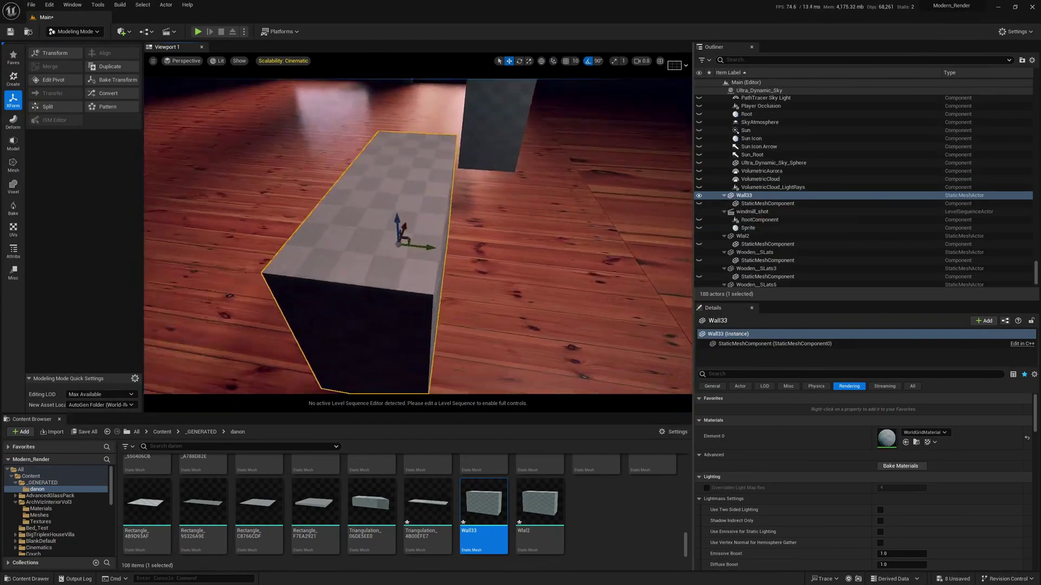
Move the Wall33 block along its Y axis across the wooden floor while the camera follows it
right_click_drag(487, 264, 461, 261)
right_click_drag(330, 217, 268, 152)
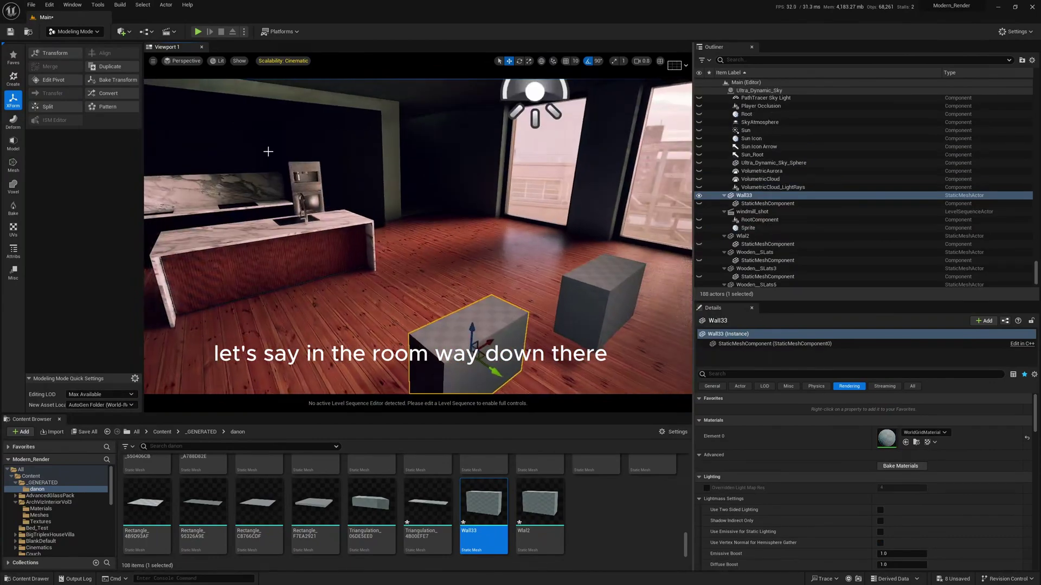
left_click_drag(343, 264, 330, 254)
mouse_move(330, 254)
right_mouse_down()
mouse_move(309, 249)
mouse_move(374, 254)
mouse_move(352, 281)
mouse_move(374, 287)
mouse_move(344, 241)
right_mouse_up()
scroll(352, 282, "up", 1)
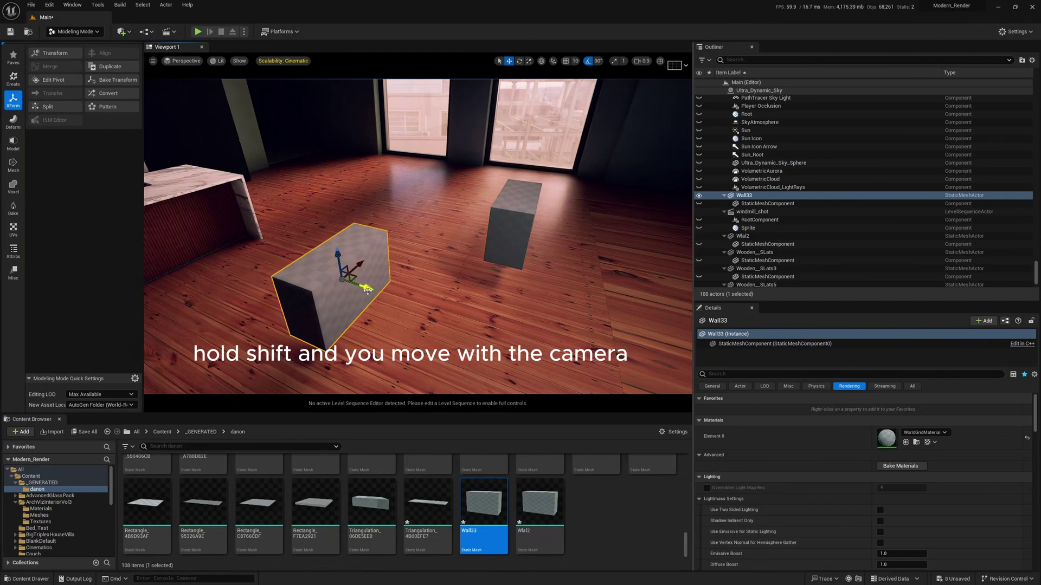
left_click_drag(368, 290, 282, 259, "shift")
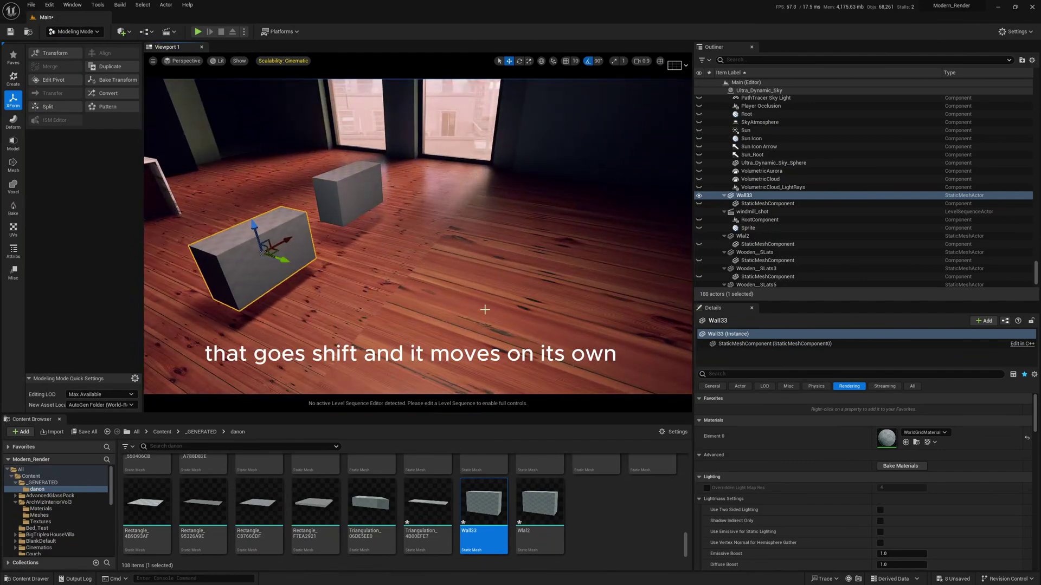
mouse_move(282, 260)
left_mouse_down("shift")
mouse_move(275, 253)
mouse_move(282, 259)
left_mouse_up("shift")
Orbit and zoom around Wall33, focus the view on it, and move it along its Y axis with the camera following
right_click_drag(282, 259, 346, 282)
left_click_drag(424, 339, 303, 217, "alt")
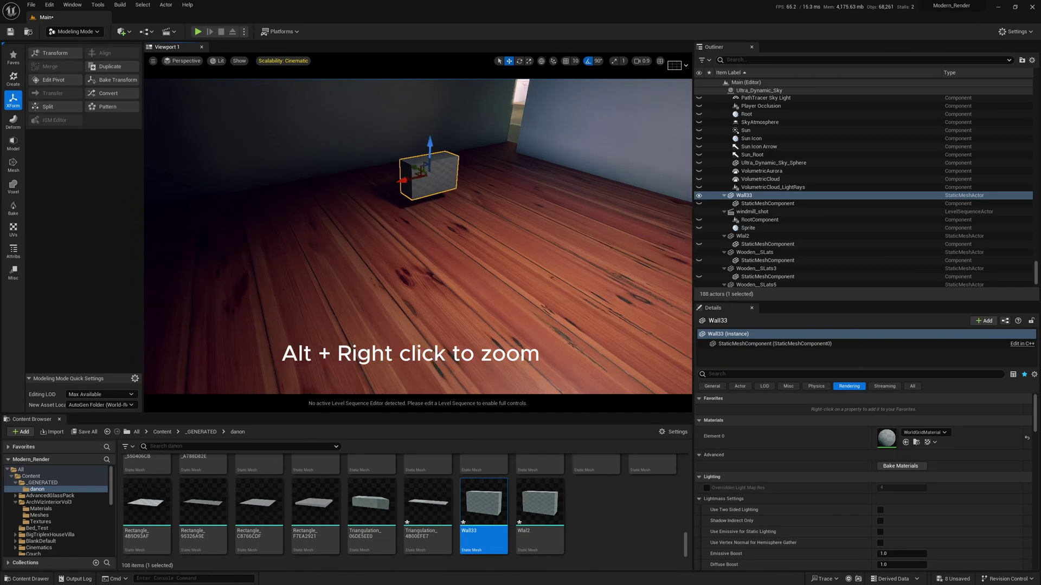
right_click_drag(418, 236, 458, 237, "alt")
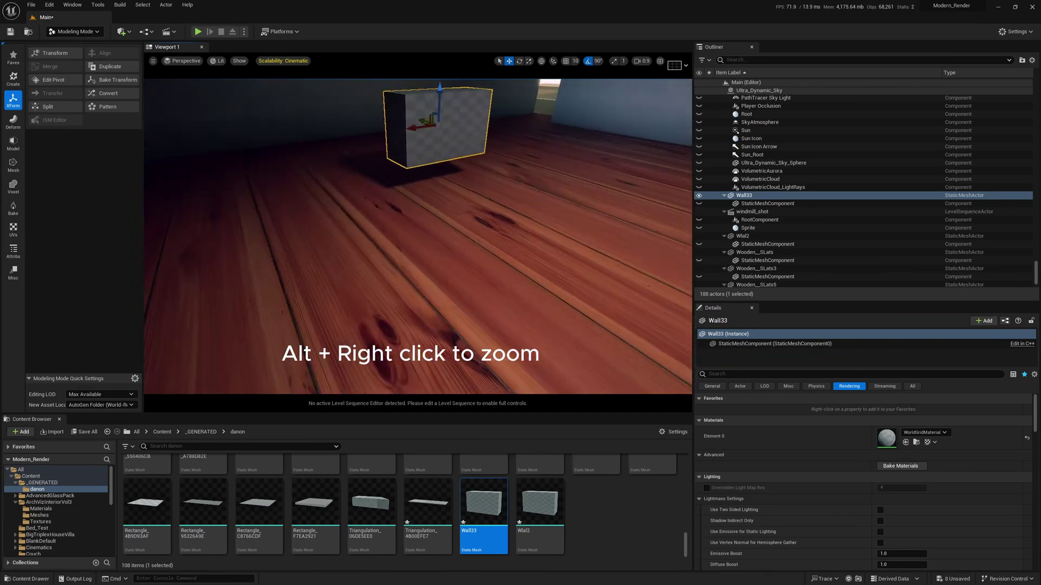
key("f")
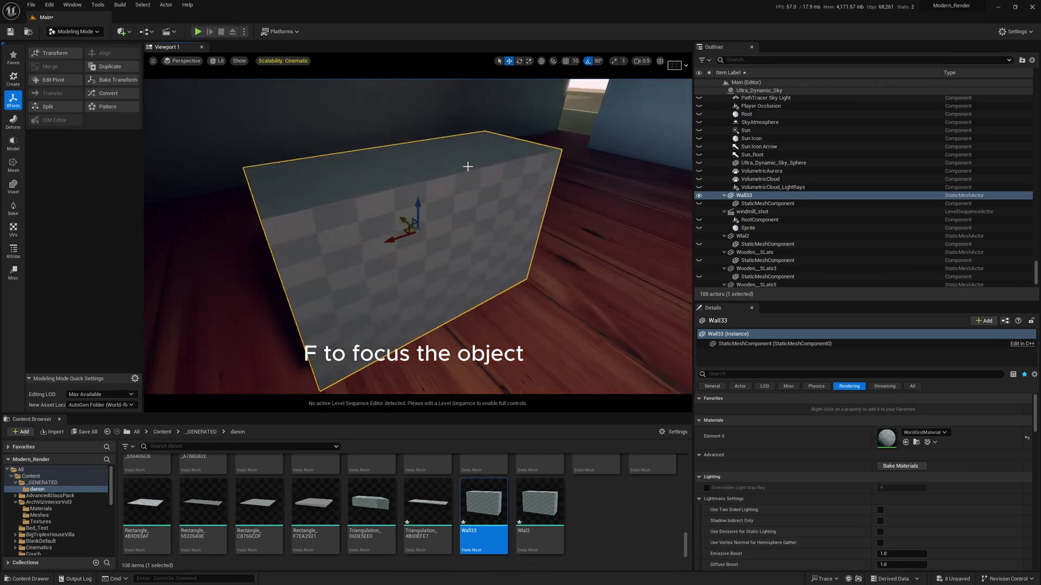
left_click_drag(500, 236, 537, 237, "alt")
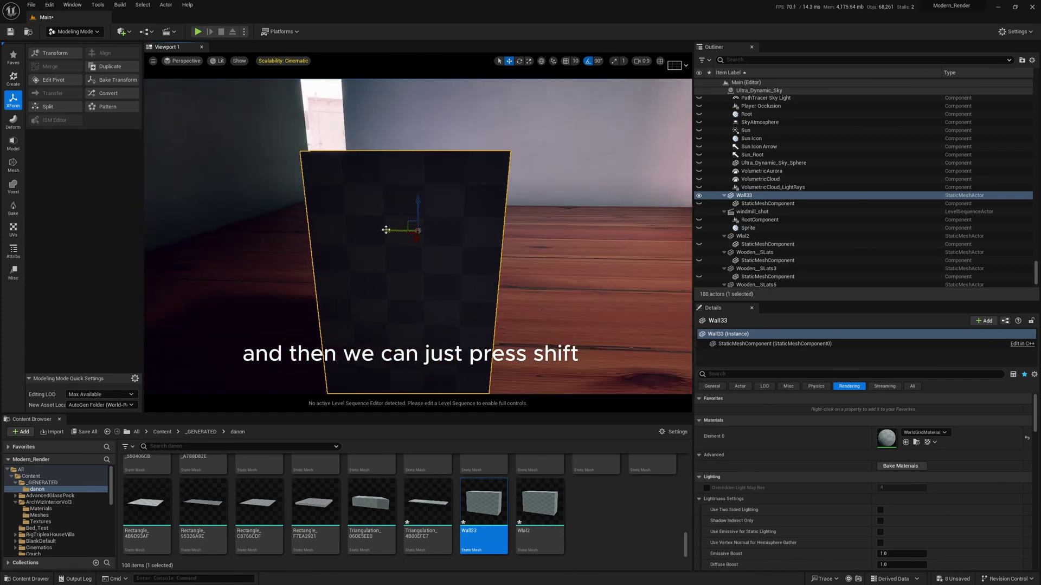
left_click_drag(386, 230, 635, 231, "shift")
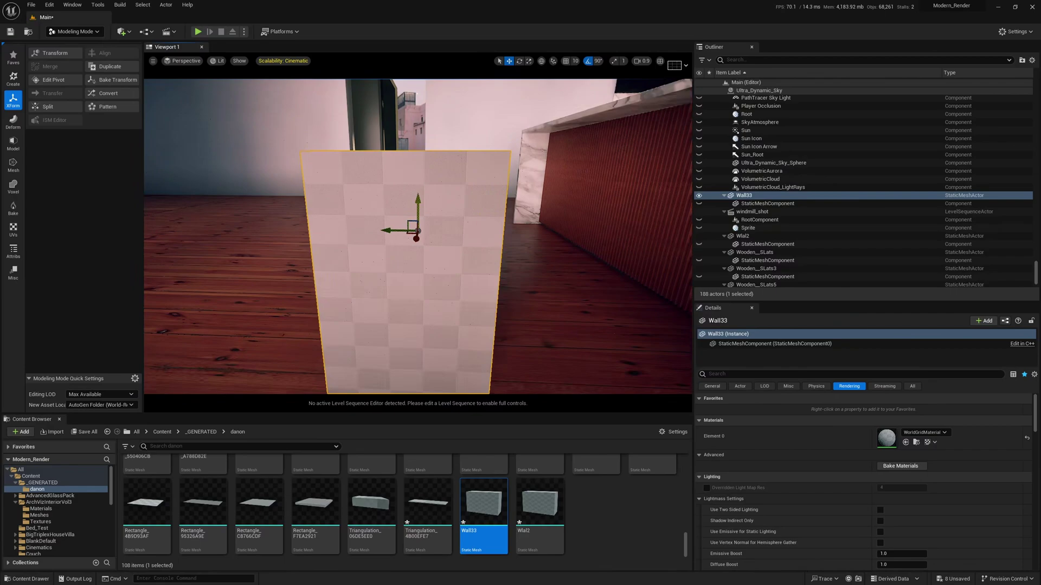
Move the Wall33 block across the floor so it stands beside the Wlal2 block
left_click_drag(459, 231, 601, 231, "alt")
right_click_drag(459, 231, 664, 252)
left_click_drag(371, 249, 516, 285)
right_click_drag(515, 286, 645, 287)
left_click_drag(521, 261, 462, 237, "alt")
right_click_drag(462, 237, 379, 217)
Rotate the Wlal2 block a quarter turn about its vertical axis so it stands perpendicular to Wall33
left_click(380, 283)
key("e")
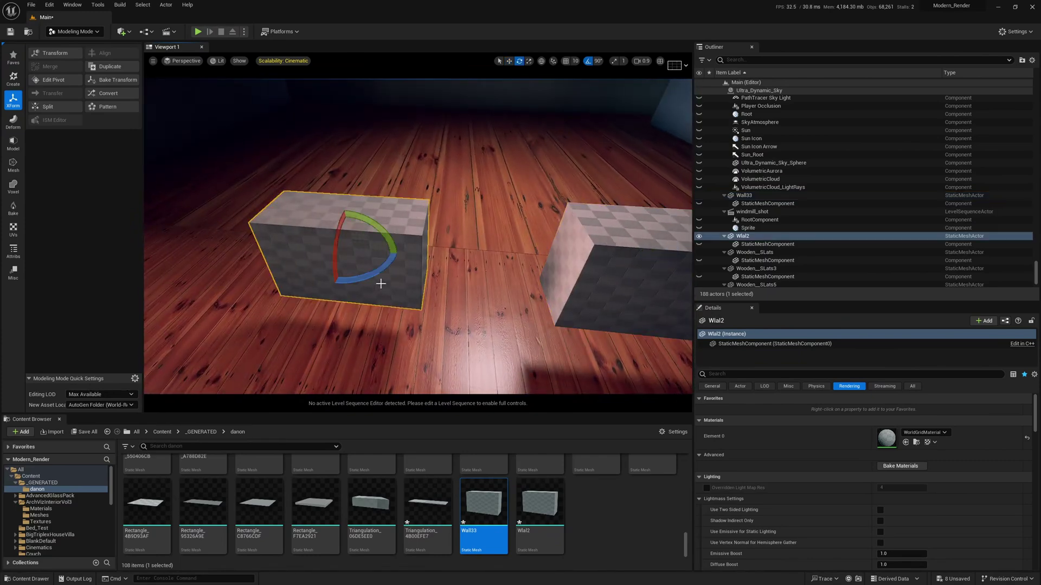
left_click_drag(381, 269, 336, 282)
Select both wall blocks together, snap them down to the floor, and switch to the move gizmo
right_click_drag(336, 282, 325, 255)
left_click(592, 251, "shift")
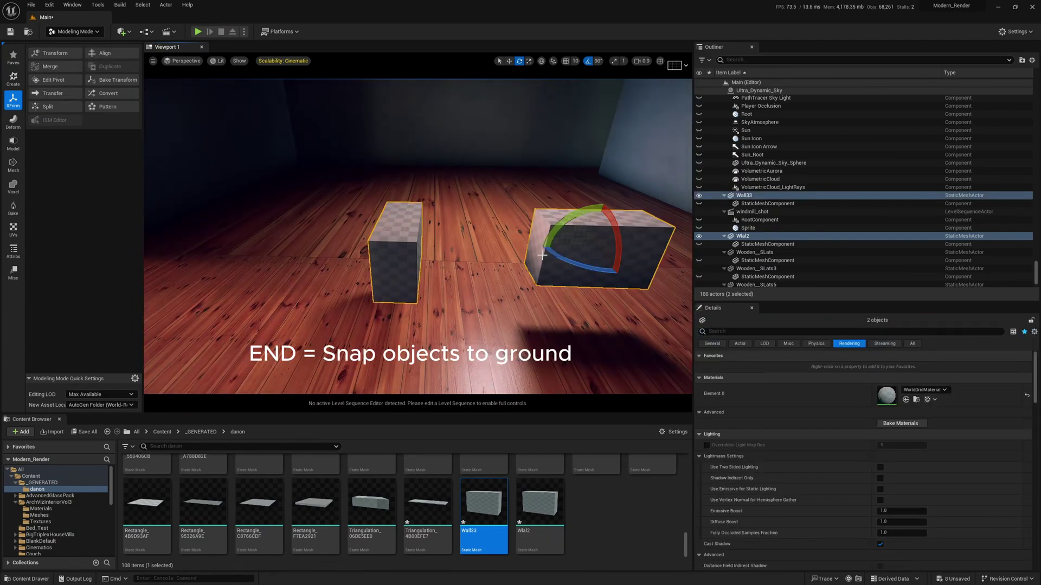
key("End")
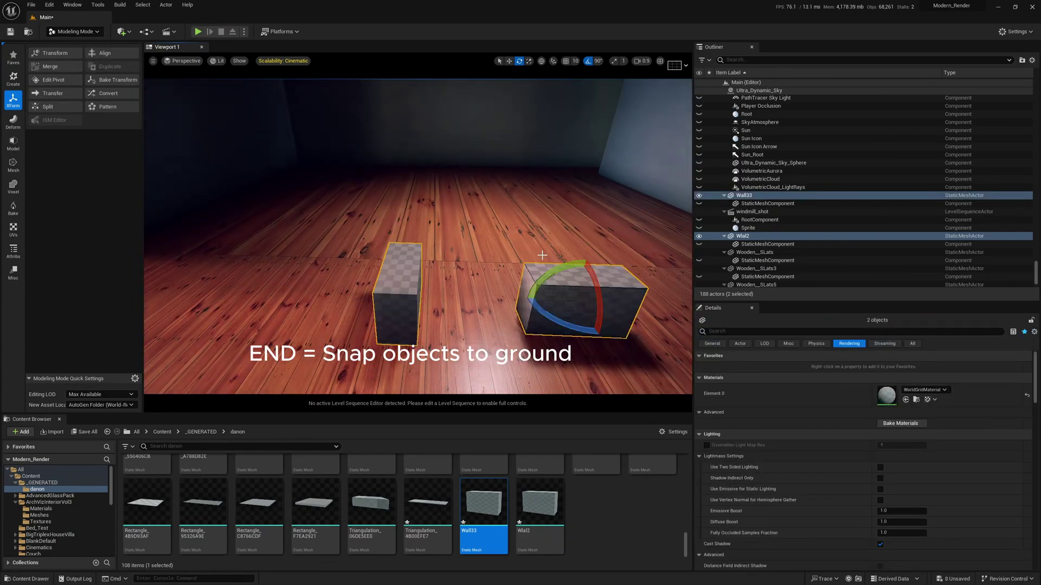
right_click_drag(517, 264, 545, 267)
key("w")
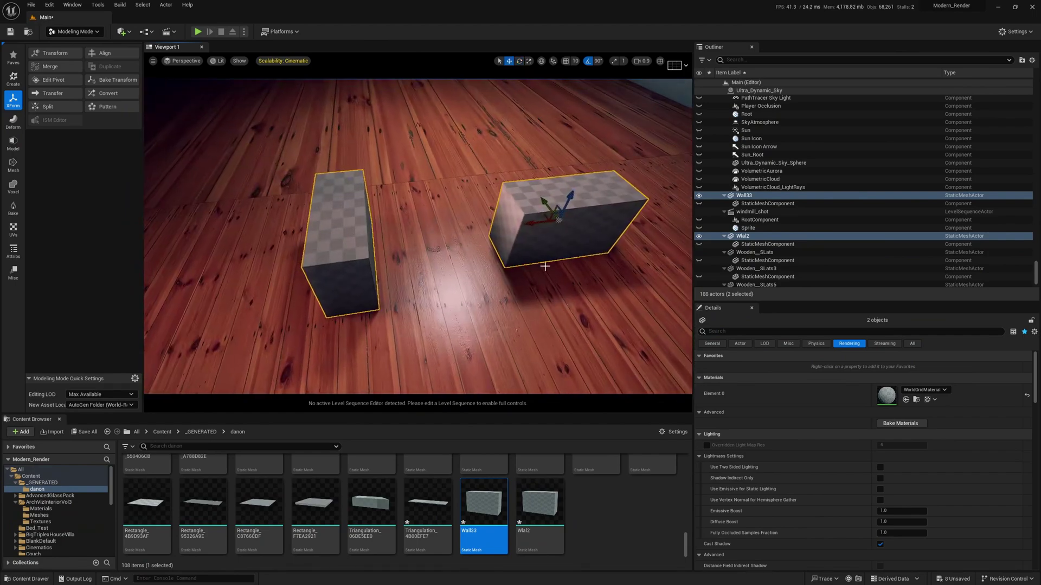
Select only Wall33, start Edit Pivot on it, and shift its pivot along Y to about 1810.53
right_click_drag(379, 294, 329, 249)
left_click_drag(328, 235, 467, 261, "alt")
left_click(476, 198)
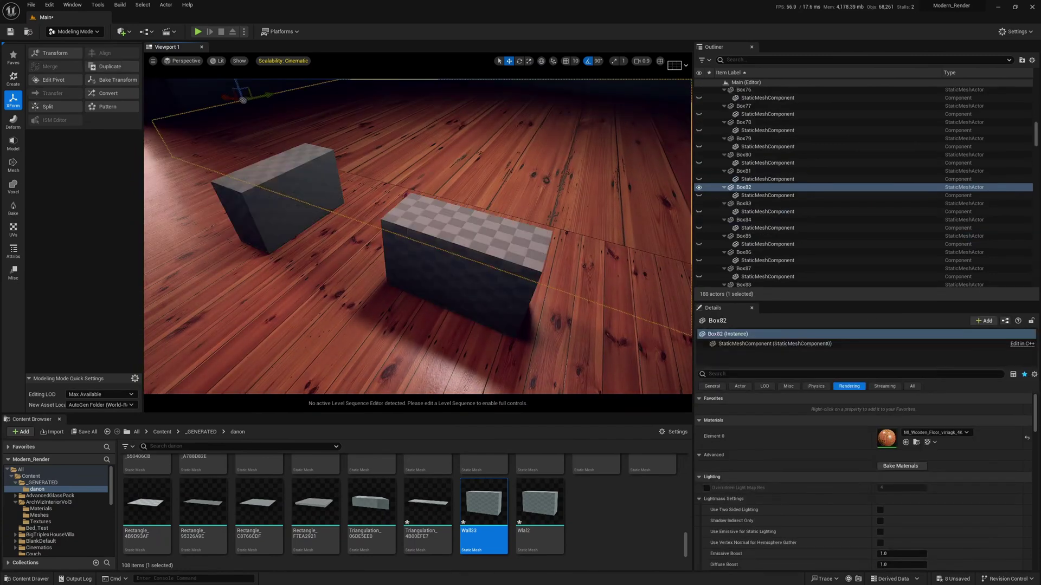
left_click(465, 266)
right_click_drag(464, 272, 460, 247)
left_click(64, 34)
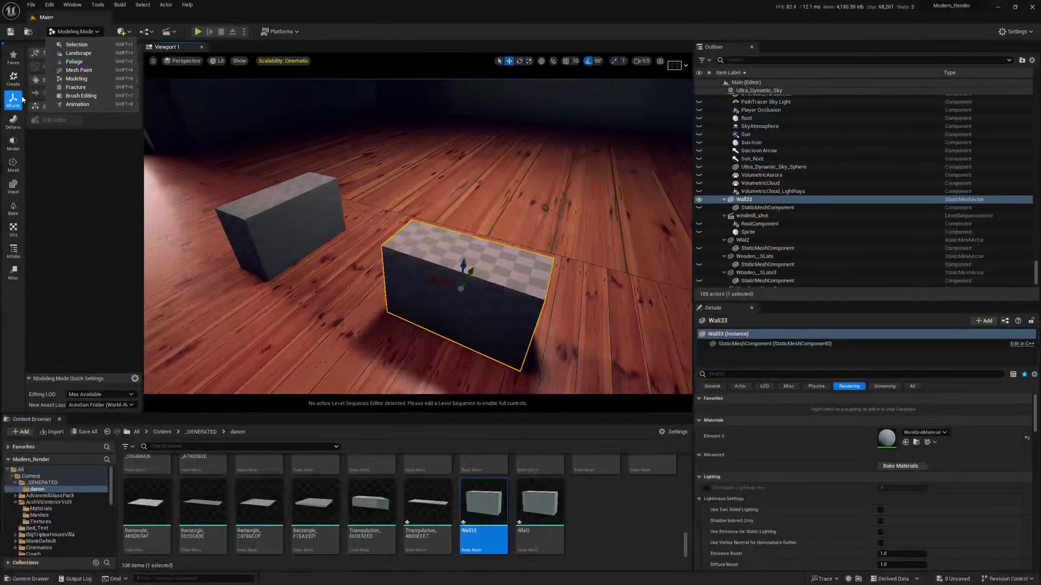
left_click(20, 105)
left_click(51, 83)
key("w")
right_click_drag(428, 244, 442, 271)
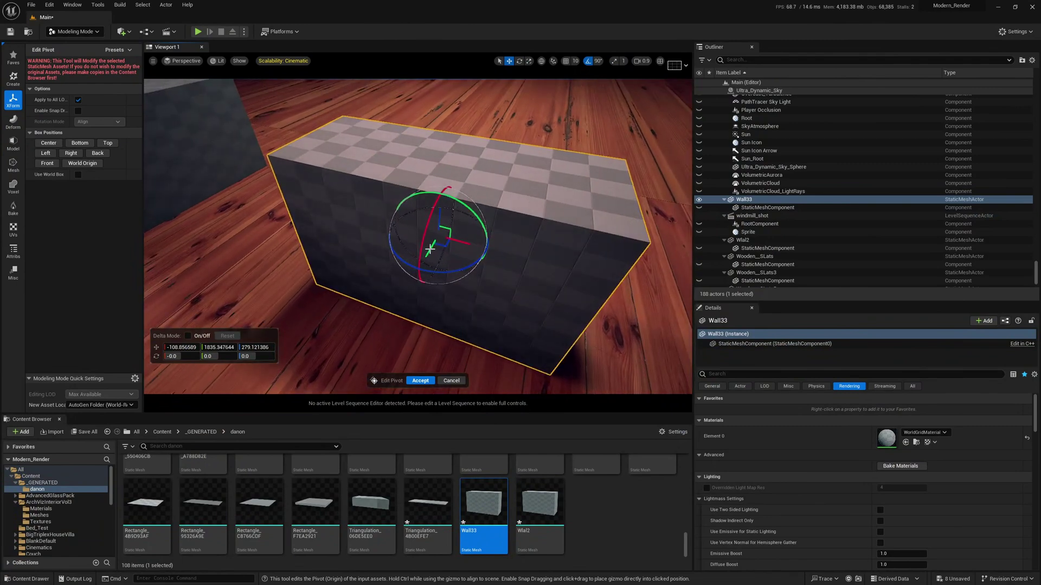
left_click_drag(430, 248, 417, 271)
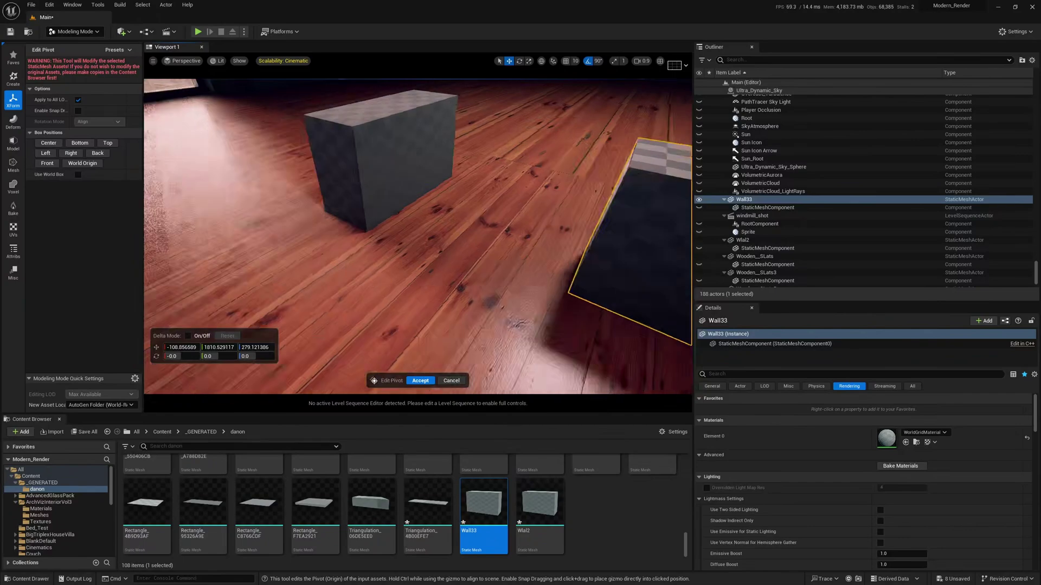
Shift Wall33's pivot along X to the block's end at about -45.78 and accept the pivot edit
key("f")
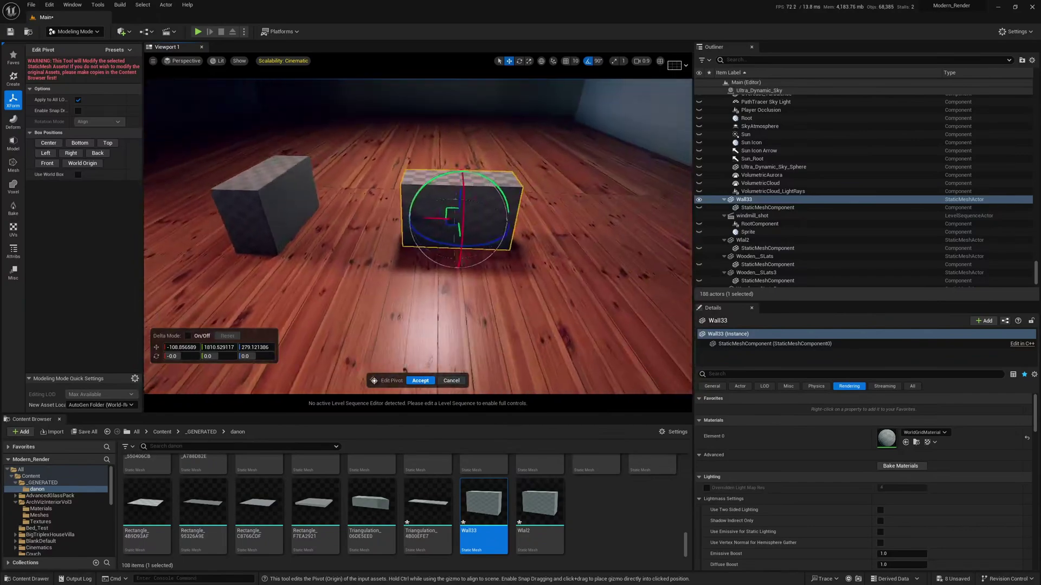
right_click_drag(464, 194, 459, 219)
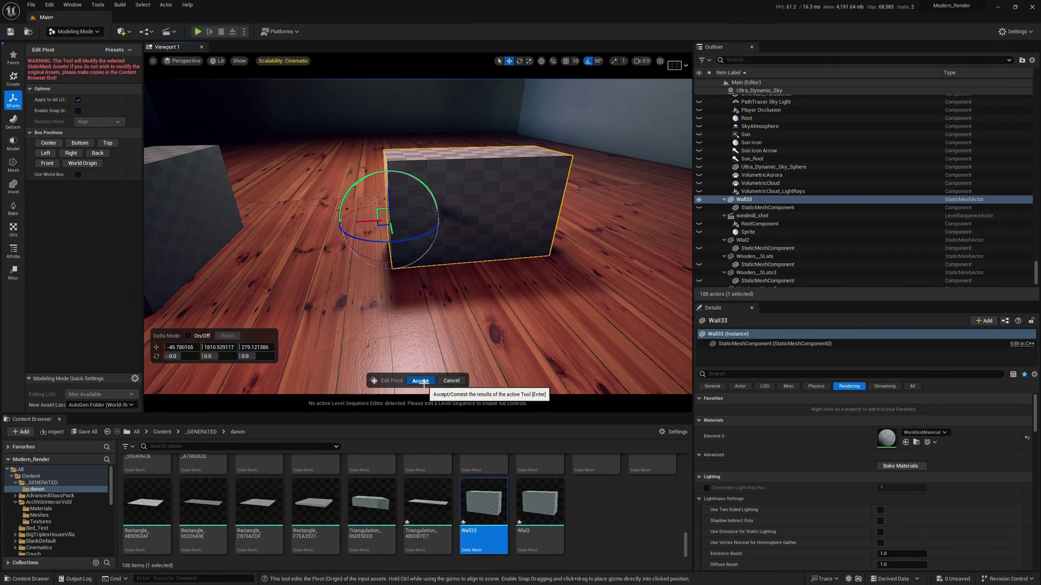
left_click(420, 380)
Use the Transform tool to place Wall33 against the Wlal2 block at about X 93.99, Y 1783.58, and complete it
right_click_drag(434, 228, 318, 206)
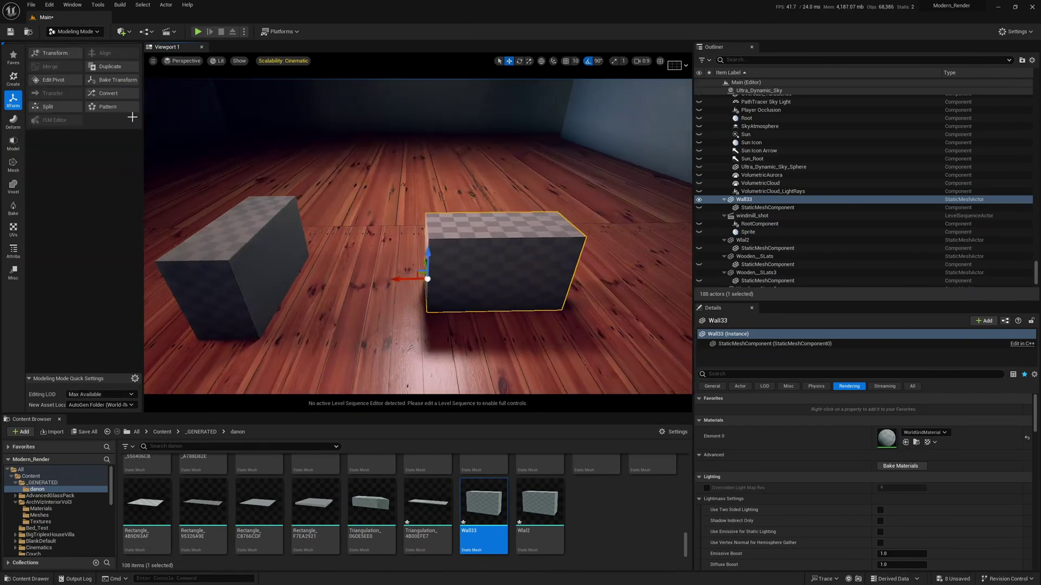
left_click(61, 54)
right_click_drag(537, 244, 613, 244)
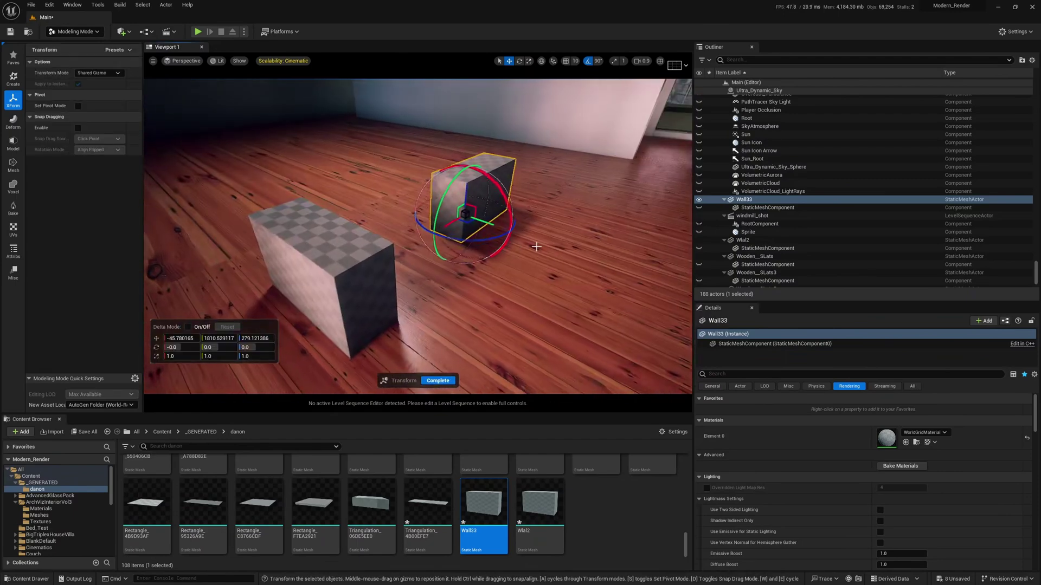
left_click_drag(512, 234, 562, 253)
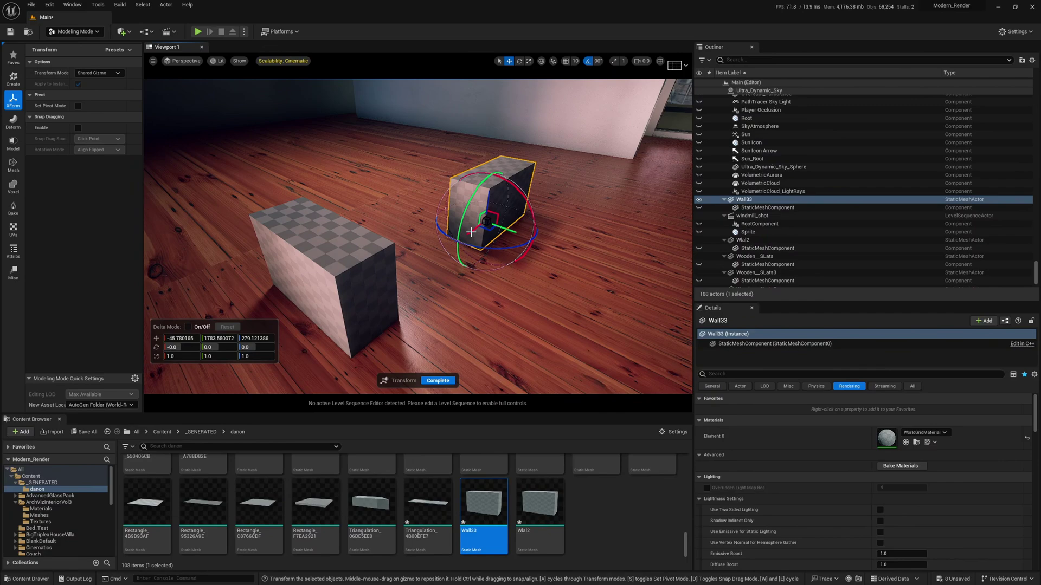
left_click_drag(424, 236, 423, 236)
right_click_drag(422, 236, 354, 239)
key("d")
left_click_drag(472, 248, 402, 247)
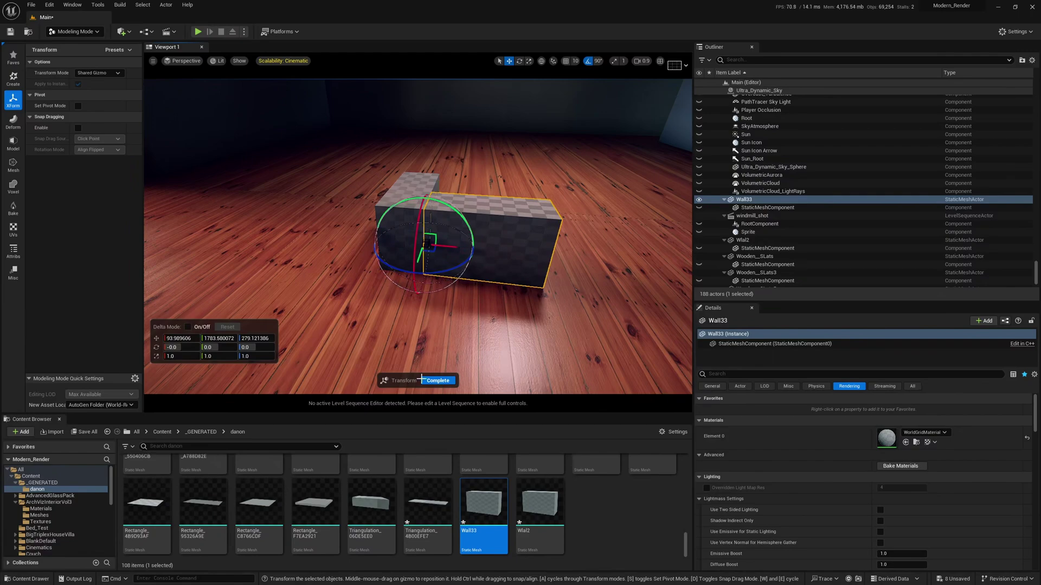
left_click(434, 380)
Examine the joint between the two wall blocks from above and from the side
key("w")
right_click_drag(495, 253, 492, 320)
key("s")
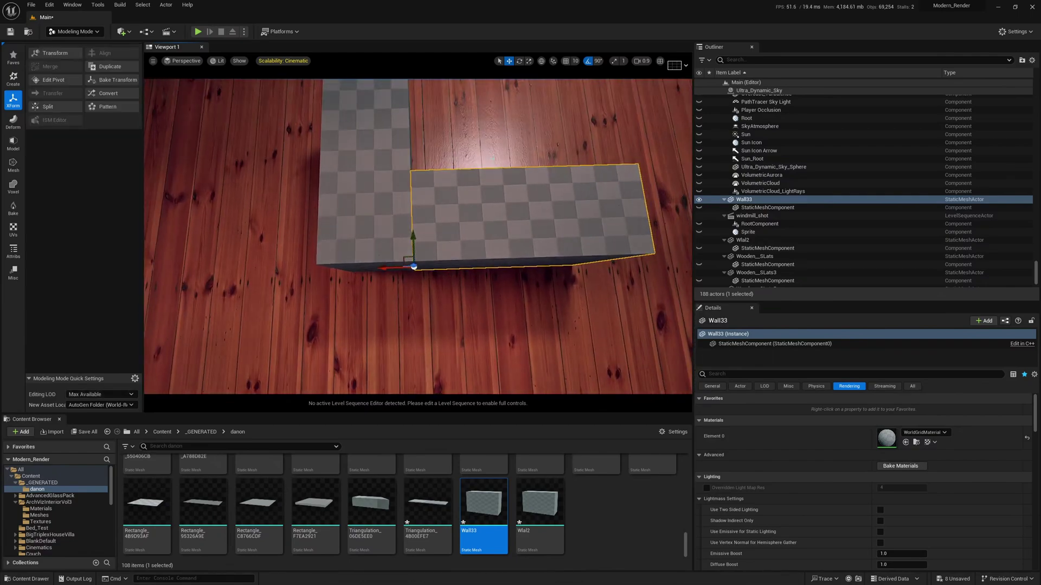
left_click(492, 159)
key("d")
mouse_move(470, 194)
right_mouse_down()
mouse_move(303, 179)
mouse_move(228, 157)
mouse_move(417, 190)
mouse_move(304, 187)
mouse_move(459, 192)
right_mouse_up()
scroll(470, 194, "down", 1)
key("d")
key("a")
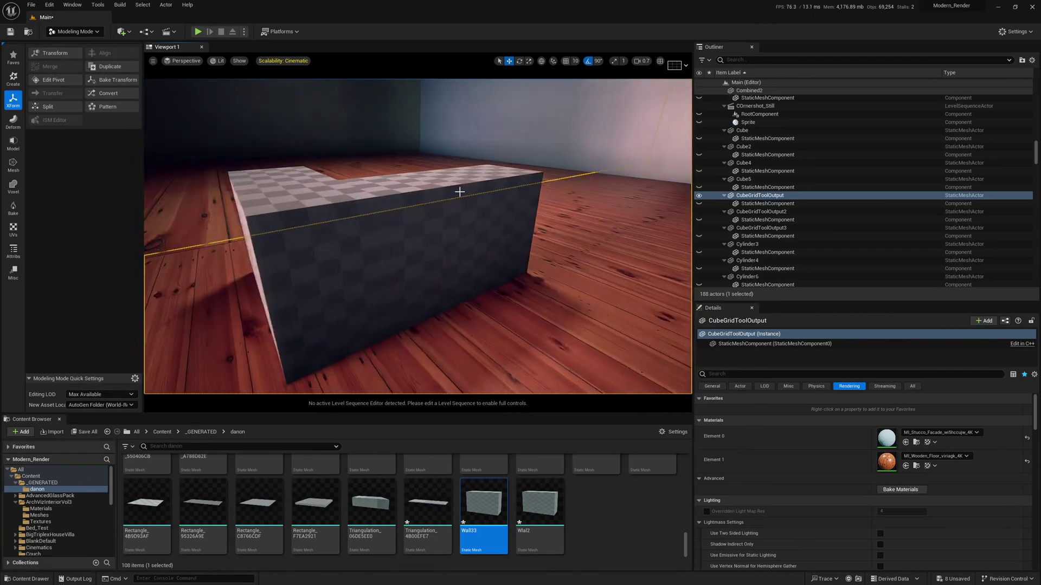
right_click_drag(406, 260, 331, 257)
key("d")
Project UVs on Wall33 with a Box projection shifted along X to about 17.16, and accept it
left_click(407, 260)
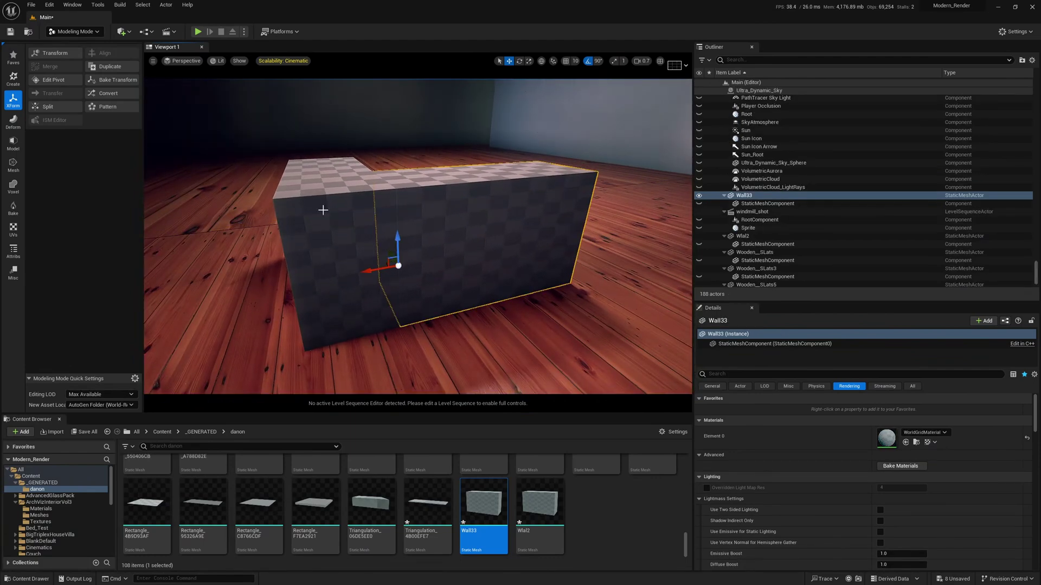
left_click(14, 229)
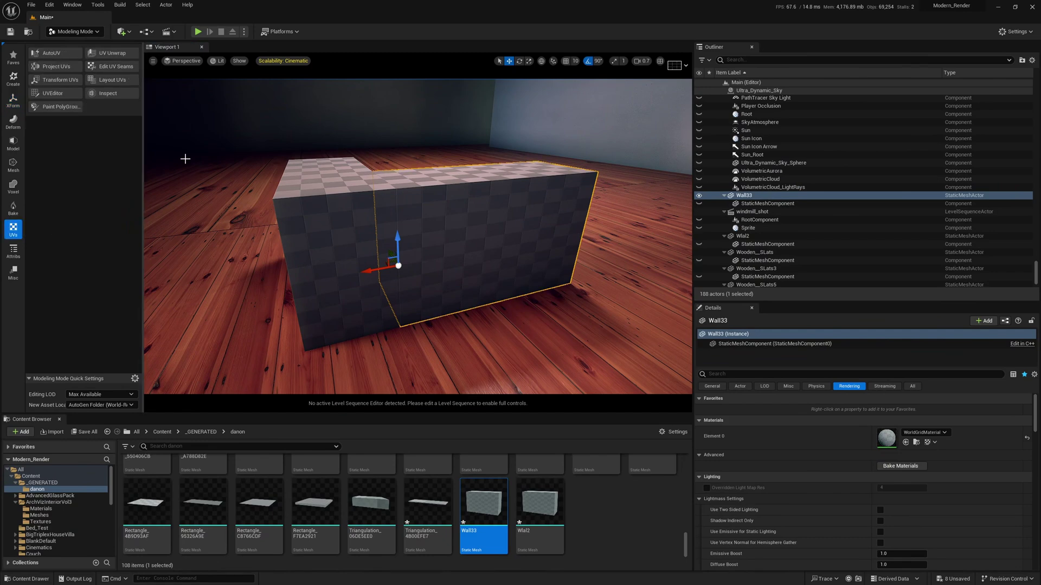
left_click(56, 67)
mouse_move(473, 243)
left_mouse_down()
mouse_move(488, 236)
mouse_move(473, 240)
left_mouse_up()
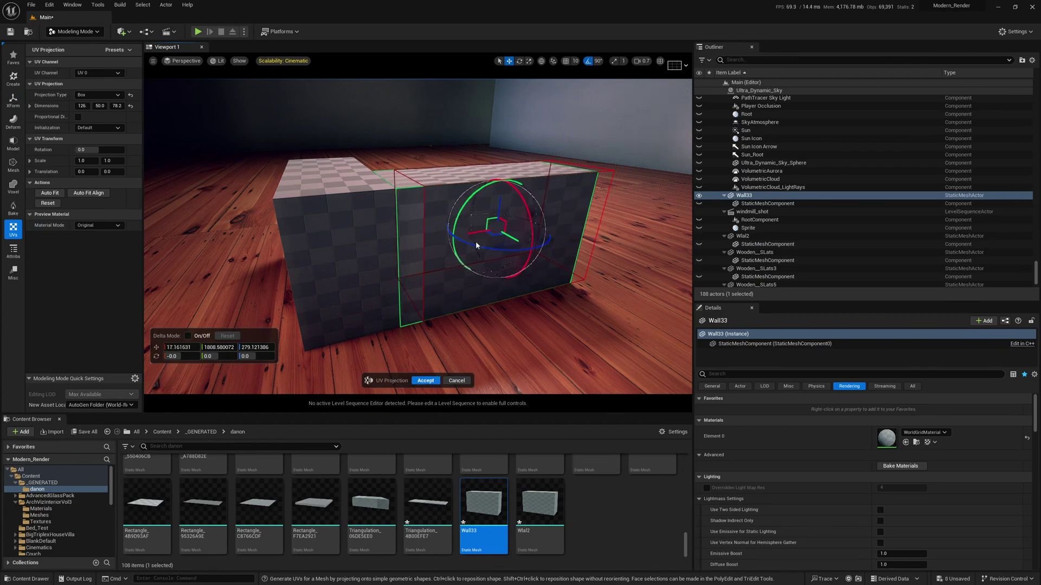
left_click(425, 380)
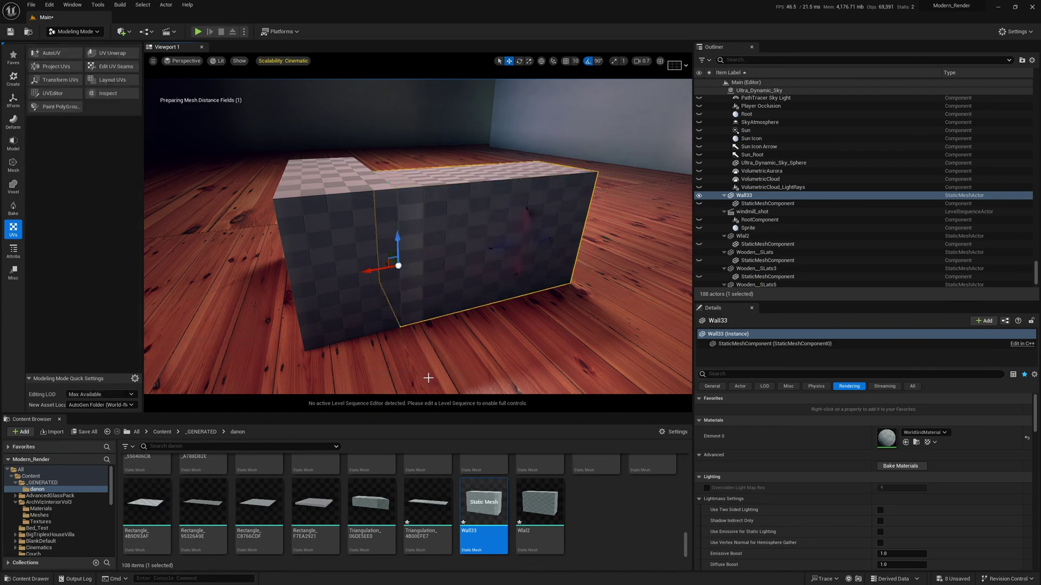
Project UVs on Wall33 with a Box projection, setting its Y dimension to 128 and shifting it along X to about 43.27, and accept it
right_click_drag(428, 378, 531, 404)
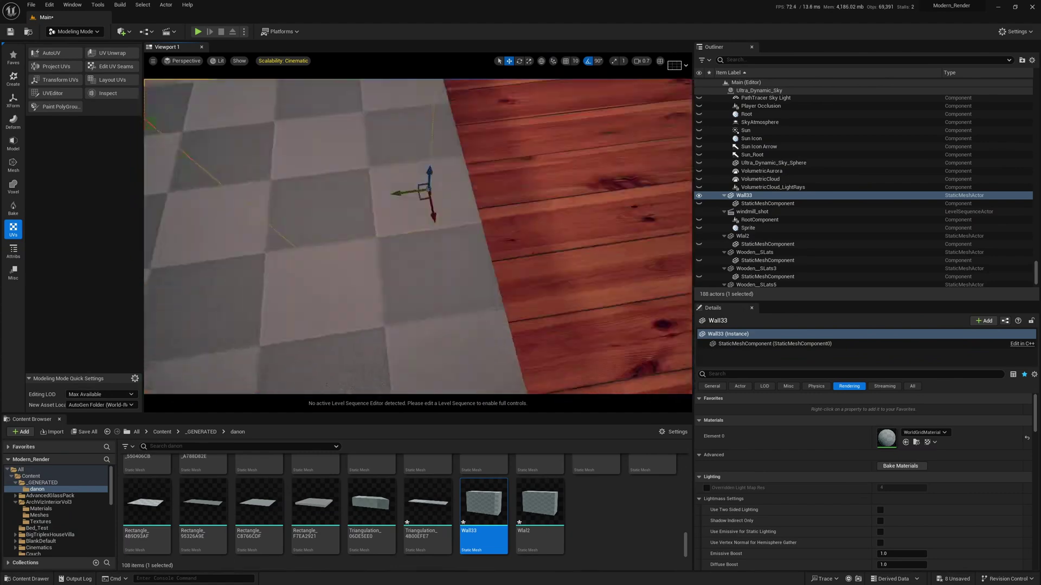
mouse_move(430, 262)
right_mouse_down()
mouse_move(525, 254)
mouse_move(423, 250)
right_mouse_up()
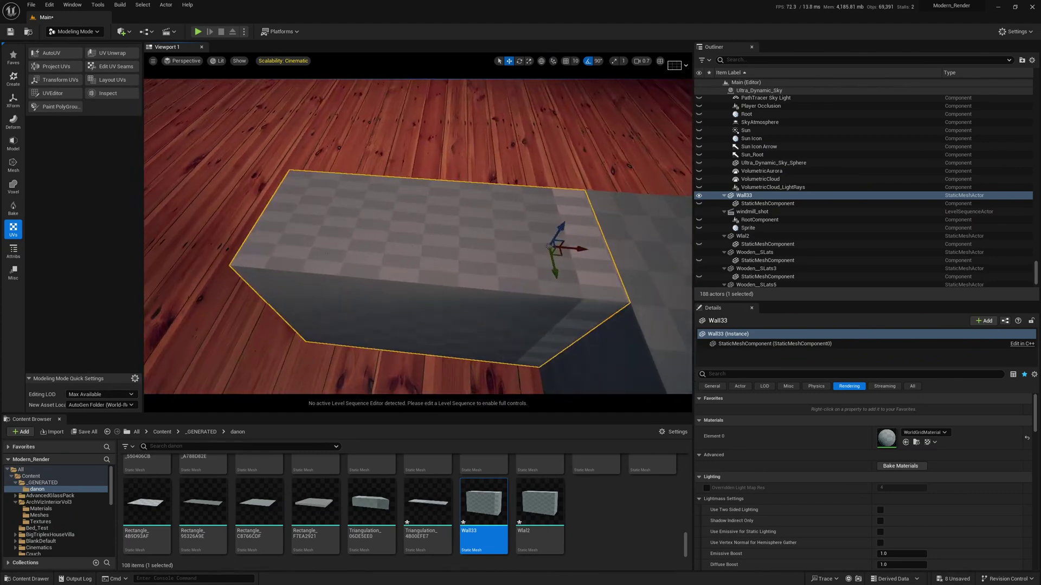
right_click_drag(382, 372, 369, 244)
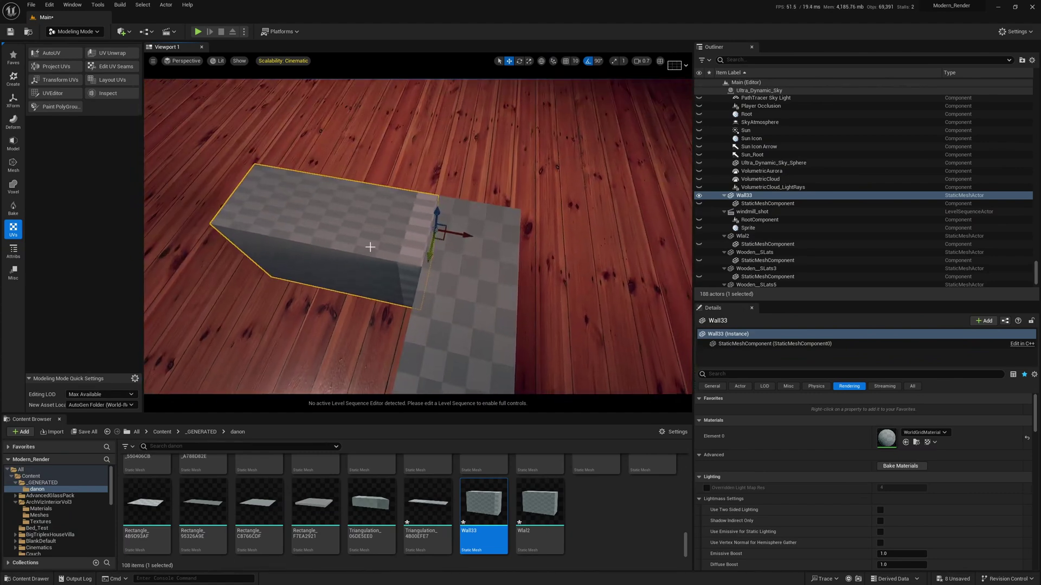
left_click(65, 66)
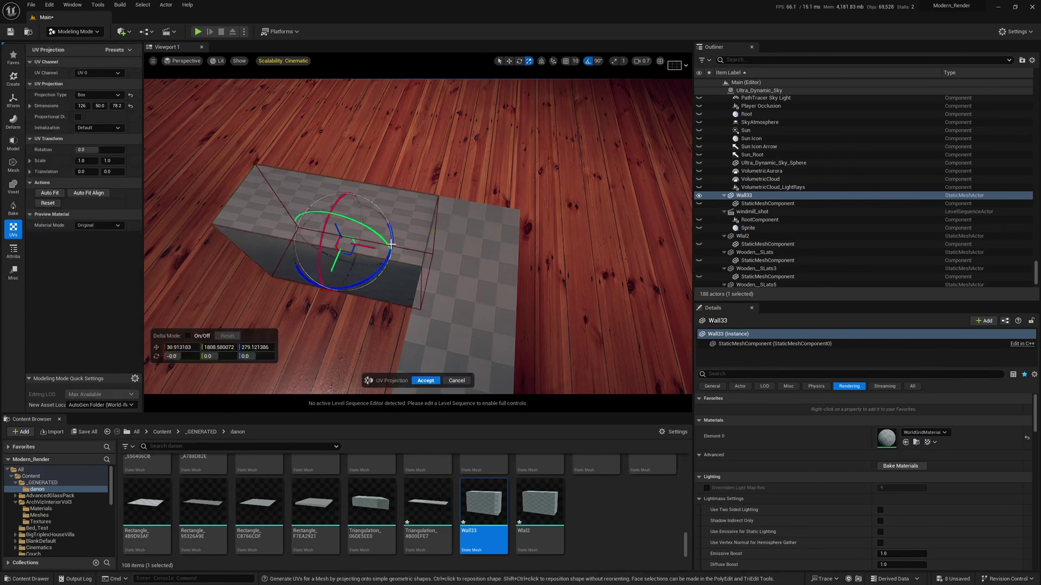
right_click_drag(382, 257, 370, 250)
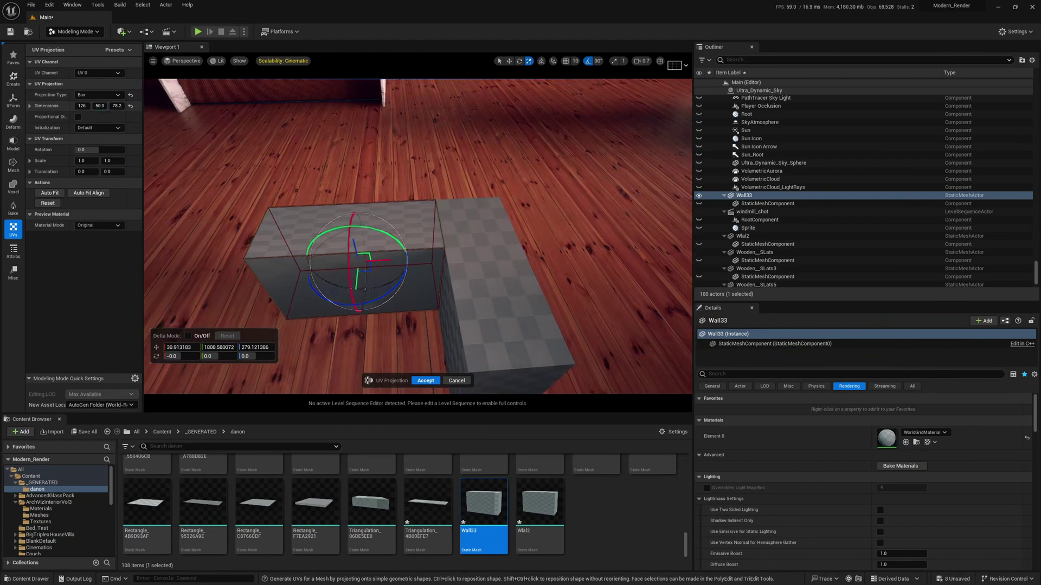
left_click_drag(100, 106, 131, 106)
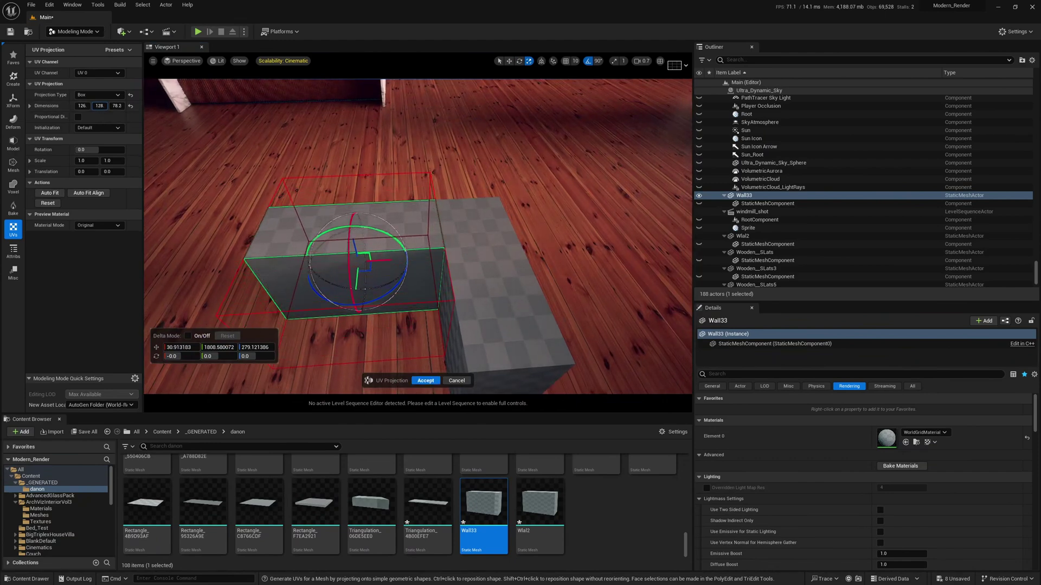
left_click_drag(380, 261, 396, 261)
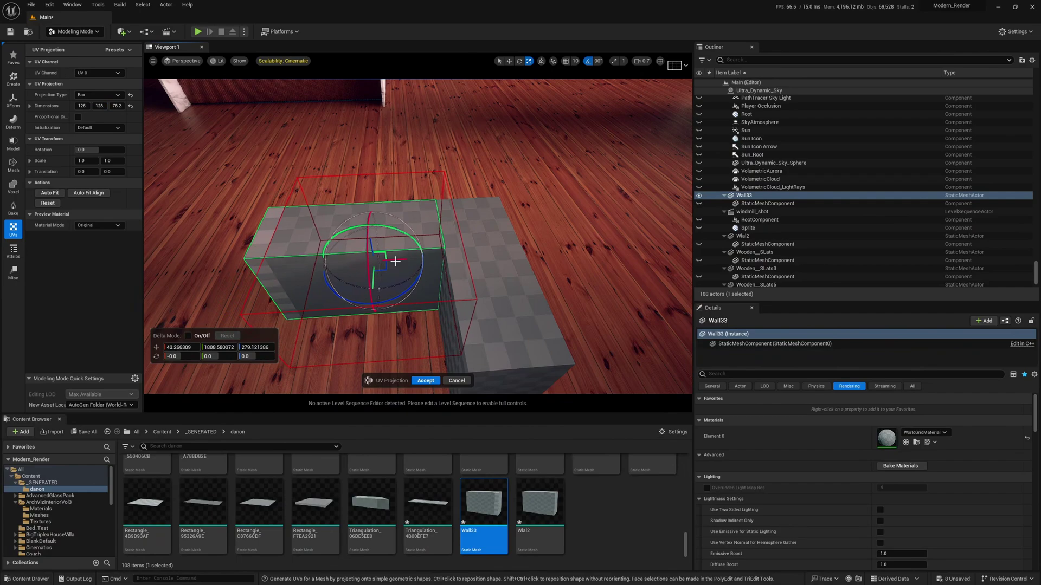
left_click(427, 380)
Examine the checker texture alignment across the two wall blocks from several angles
mouse_move(428, 326)
right_mouse_down()
mouse_move(425, 347)
mouse_move(428, 333)
mouse_move(442, 333)
right_mouse_up()
left_click(510, 296)
right_click_drag(510, 297, 512, 273)
right_click_drag(352, 196, 352, 196)
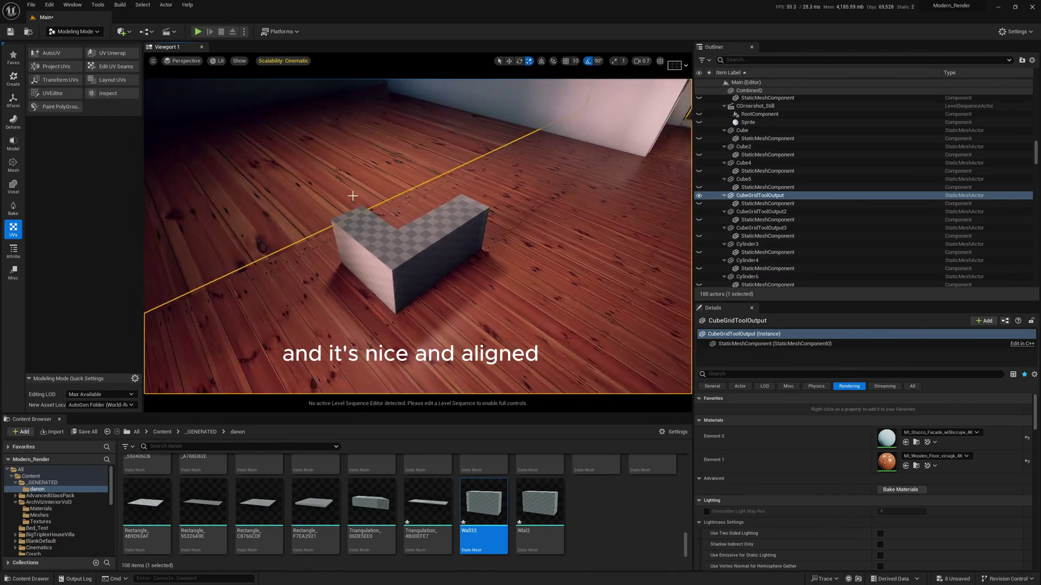
left_click(435, 240)
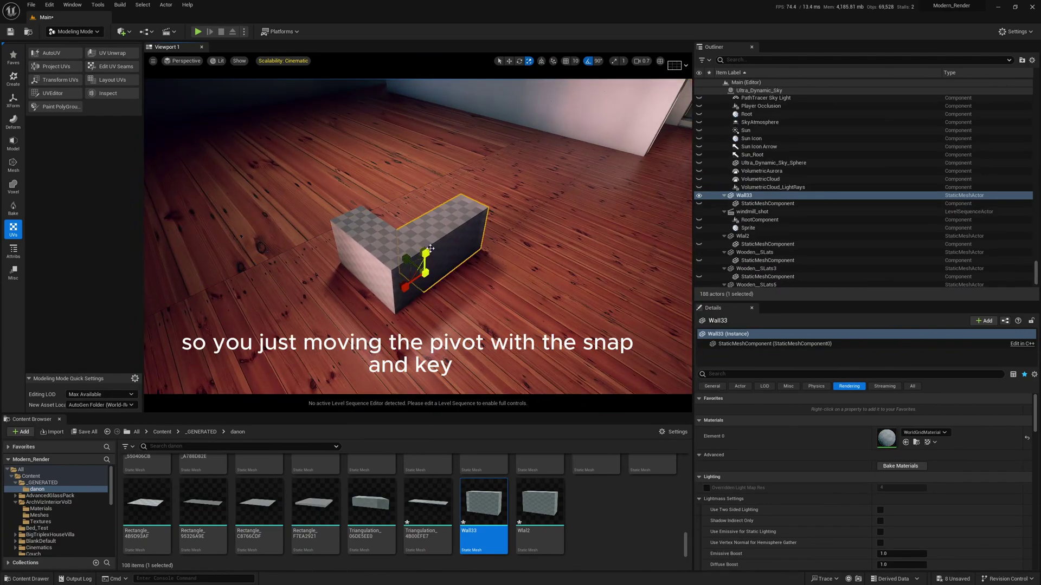
right_click_drag(454, 282, 450, 278)
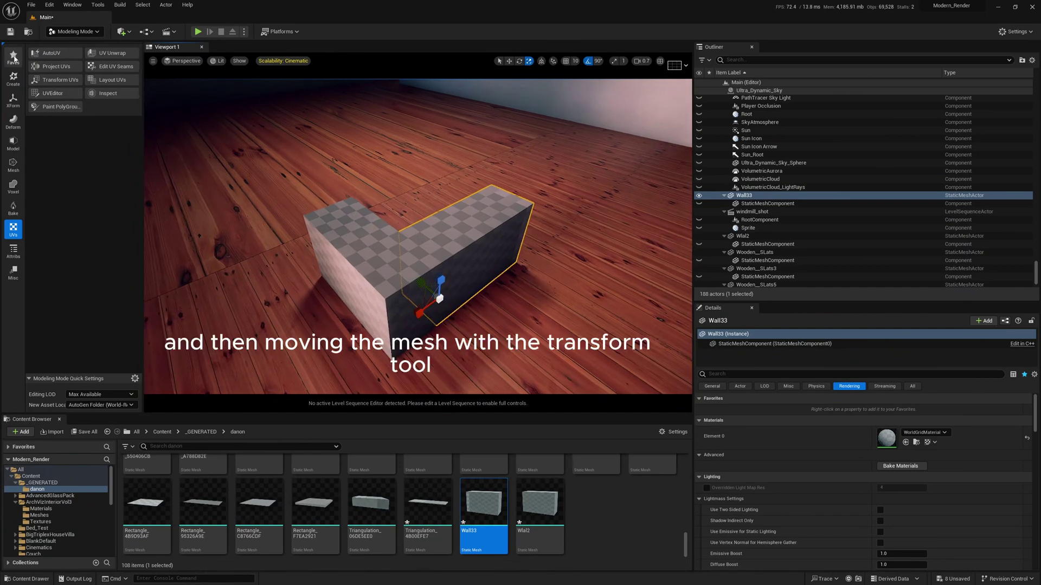
scroll(622, 300, "down", 3)
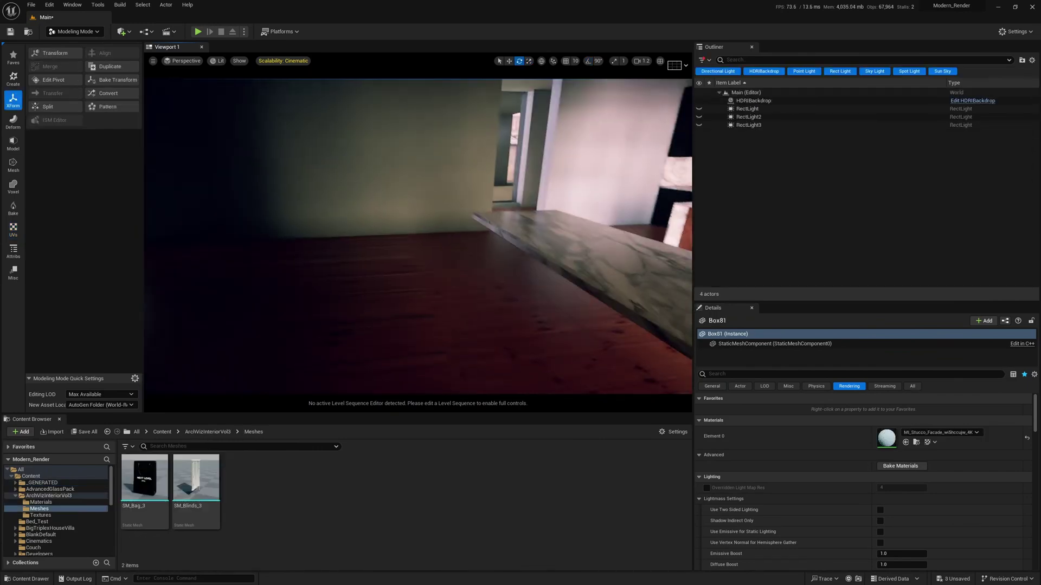
Switch to the top view, frame Box81 and rotate the slanted wall by about 5.28 degrees
right_click_drag(417, 236, 320, 237)
right_click_drag(452, 345, 418, 345)
middle_click_drag(450, 345, 447, 275, "ctrl")
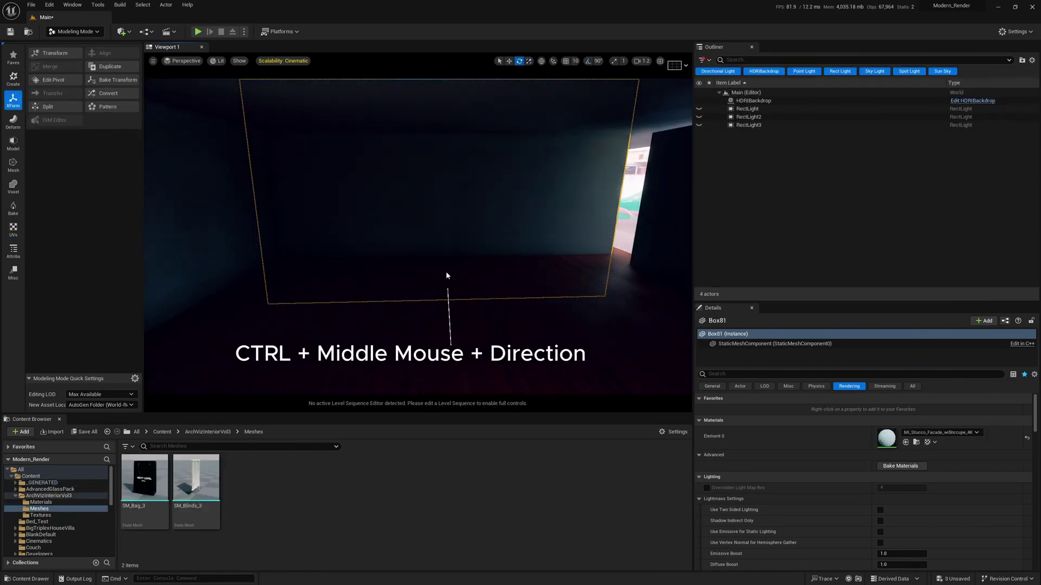
middle_click_drag(448, 158, 448, 154, "ctrl")
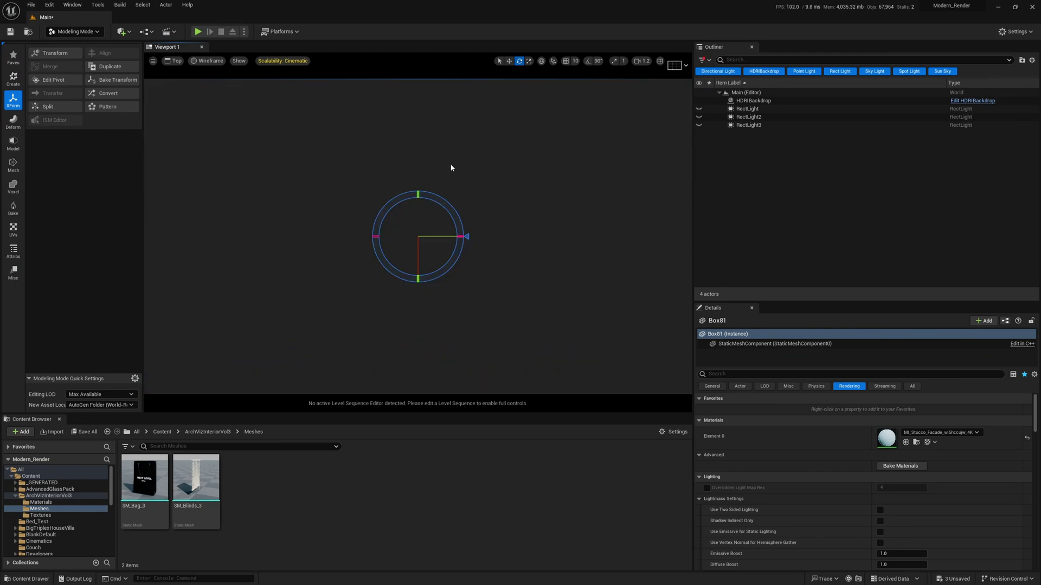
key("f")
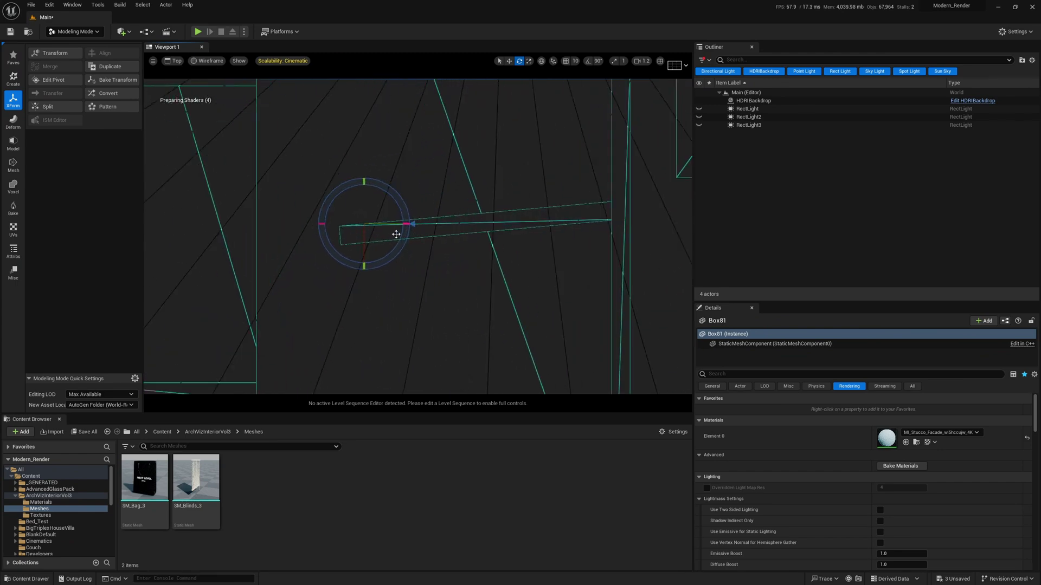
left_click_drag(398, 223, 399, 224)
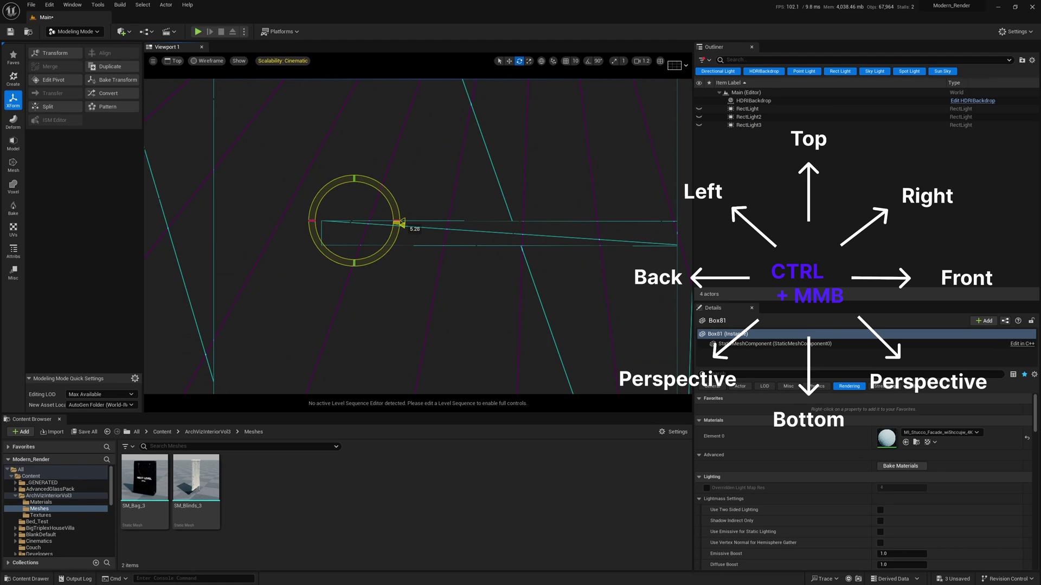
Move Box81's temporary pivot along X to the wall's end beside the adjoining wall
right_click_drag(542, 226, 410, 227)
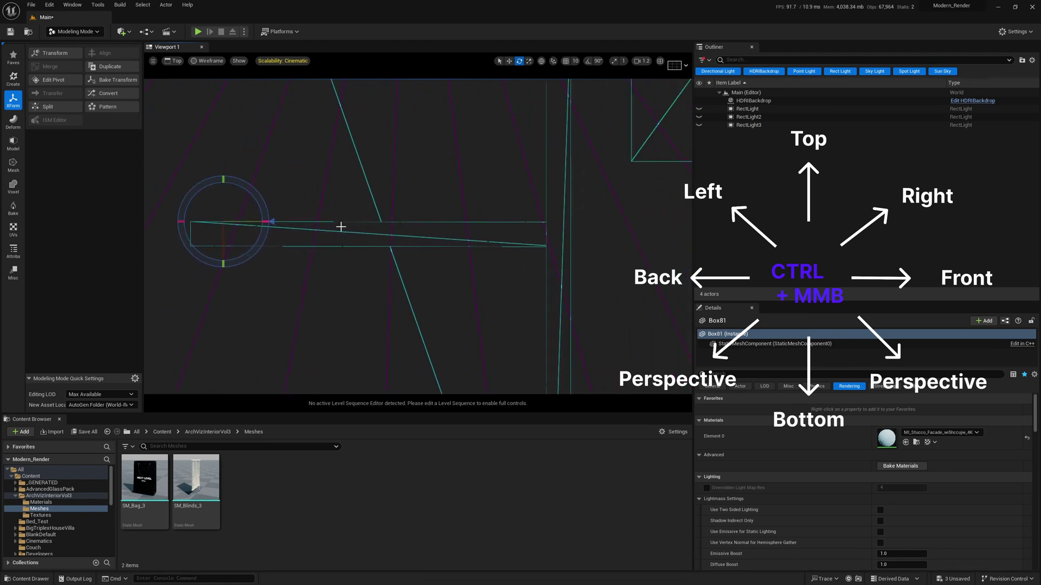
key("w")
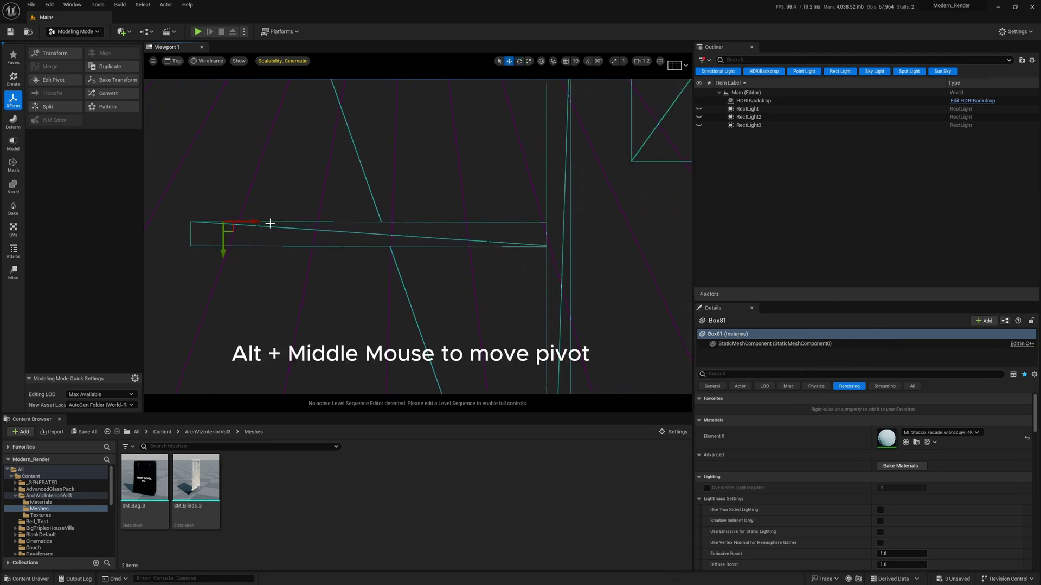
middle_click_drag(325, 222, 367, 222, "alt")
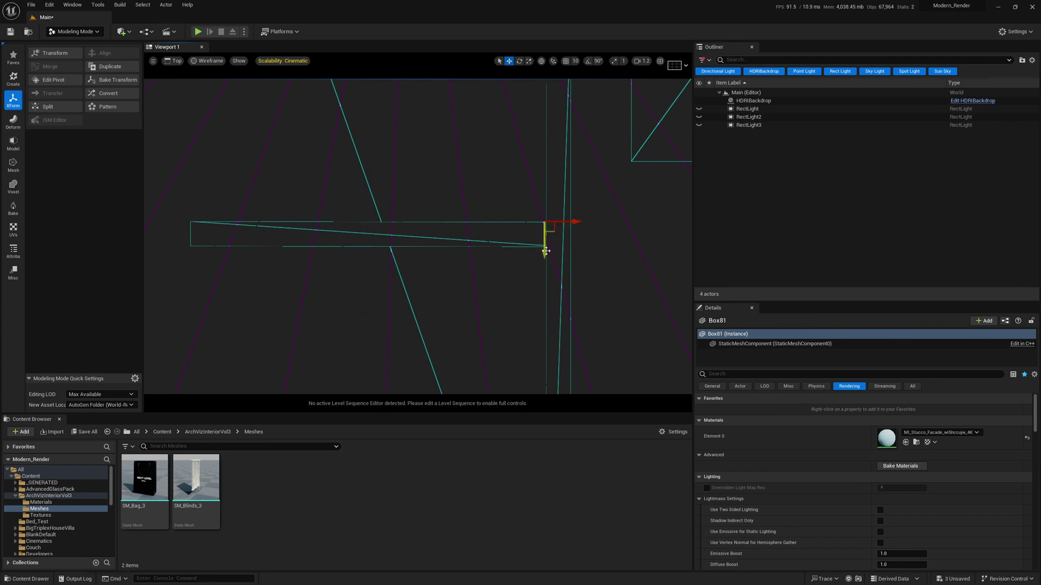
Nudge Box81 in the top view so its end meets the adjoining wall, and return to the perspective view
right_click_drag(552, 242, 428, 235)
scroll(432, 228, "up", 16)
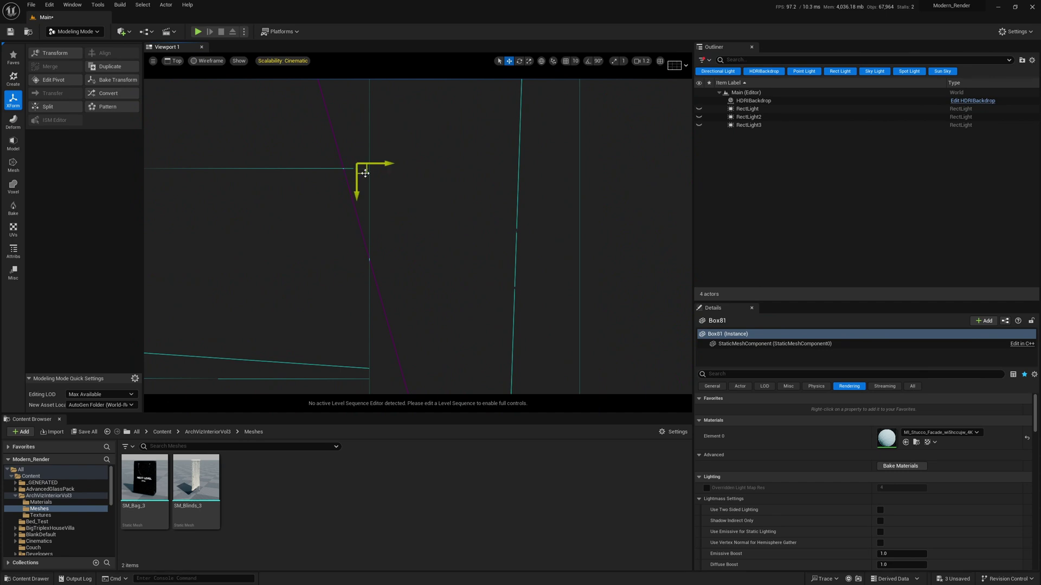
left_click_drag(365, 173, 235, 165)
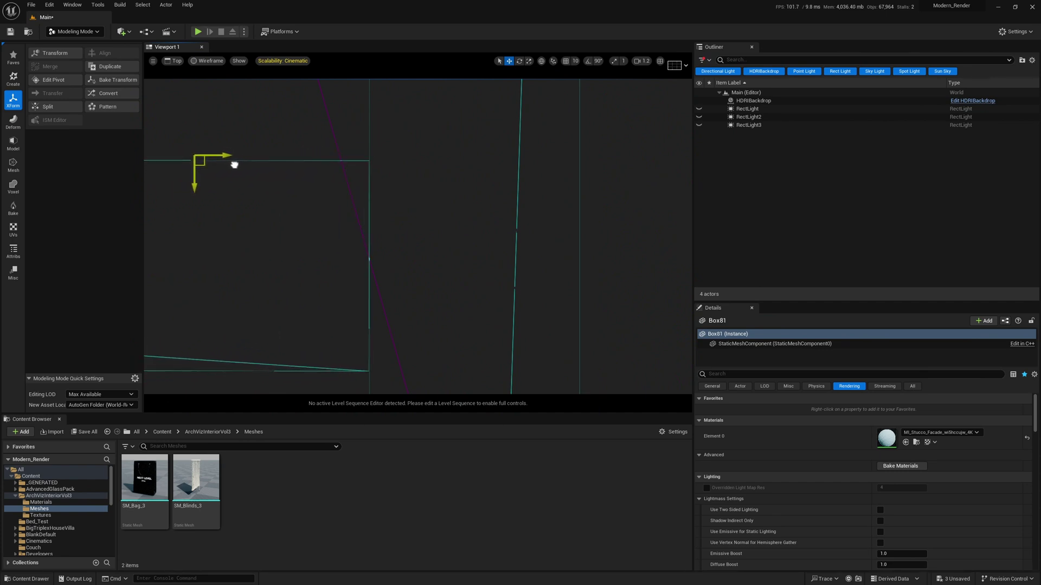
right_click_drag(405, 296, 518, 255)
scroll(518, 255, "down", 9)
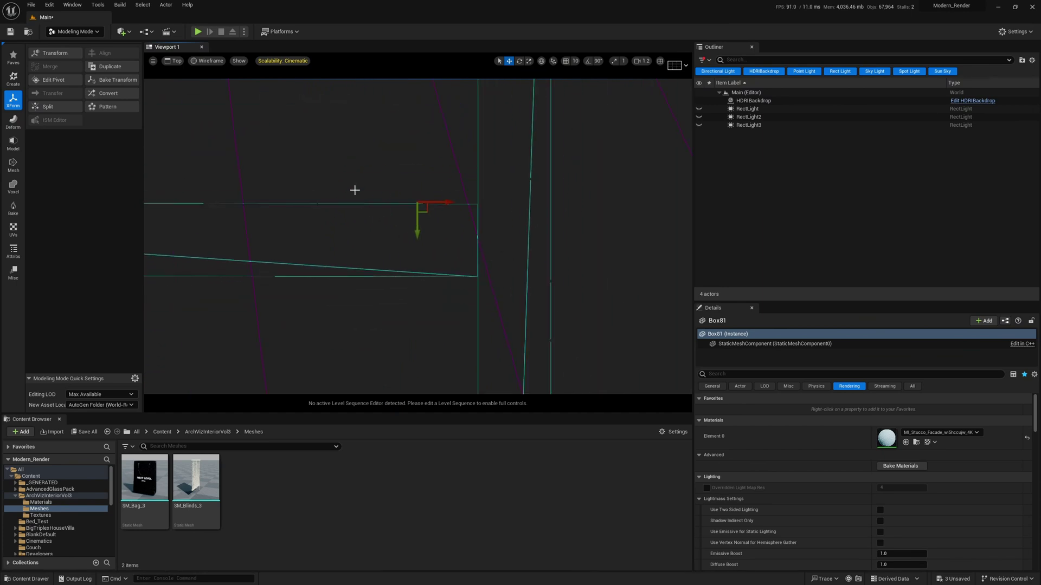
key("alt+g")
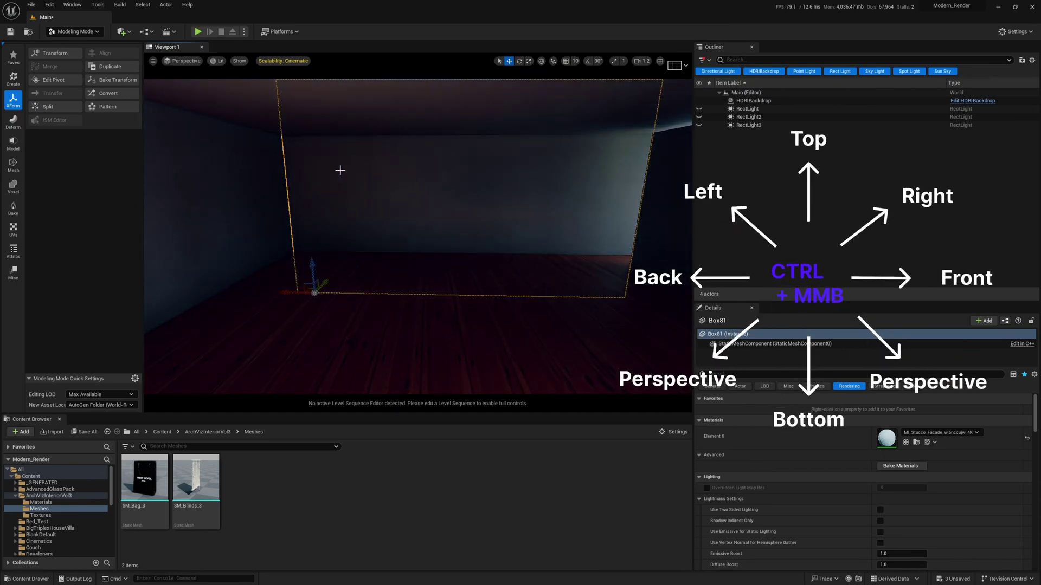
right_click_drag(363, 178, 417, 271)
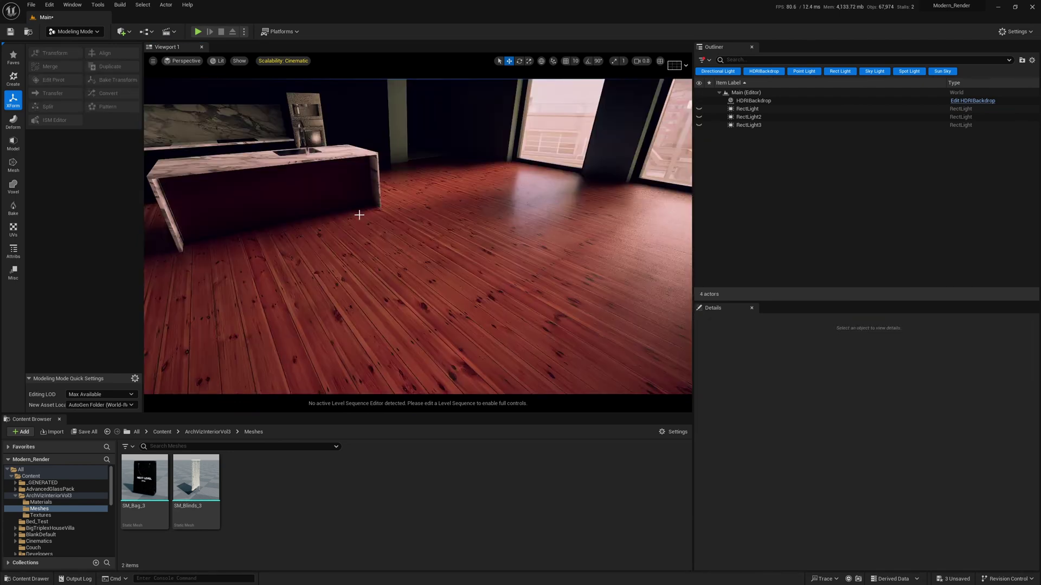
Draw a curved open spline on the wooden floor in front of the kitchen island with Draw Spline and accept it
right_click_drag(359, 215, 386, 219)
left_click(13, 57)
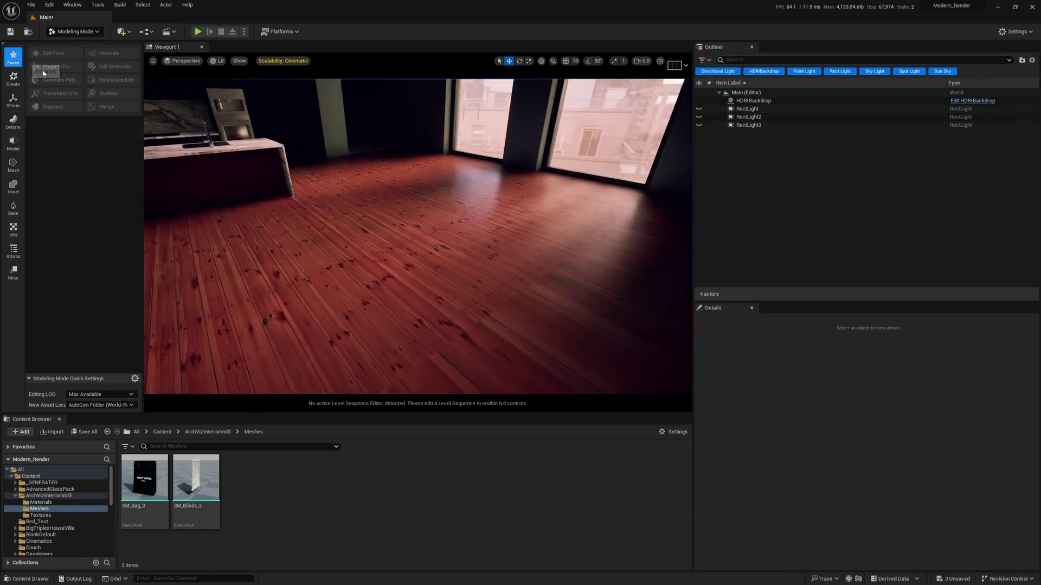
left_click(14, 79)
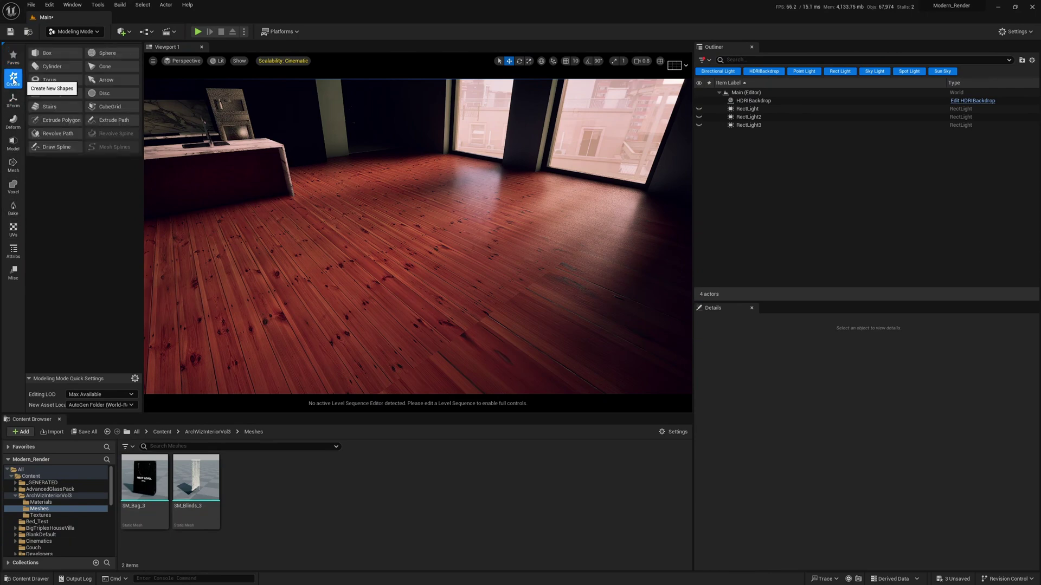
left_click(56, 147)
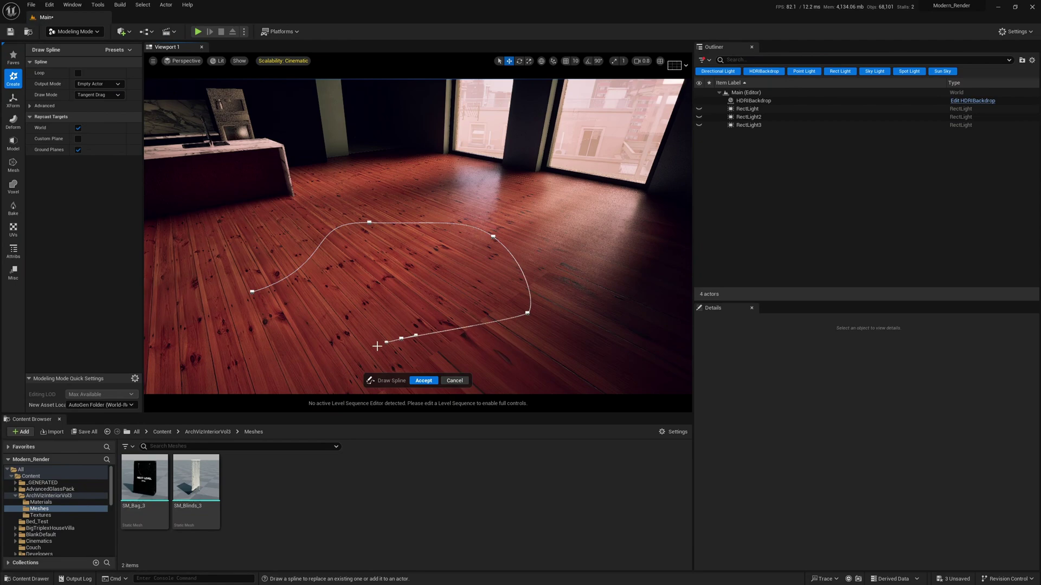
left_click(419, 378)
Set two of the spline's bend points to linear so they lose their curved tangents
right_click_drag(502, 235, 426, 303)
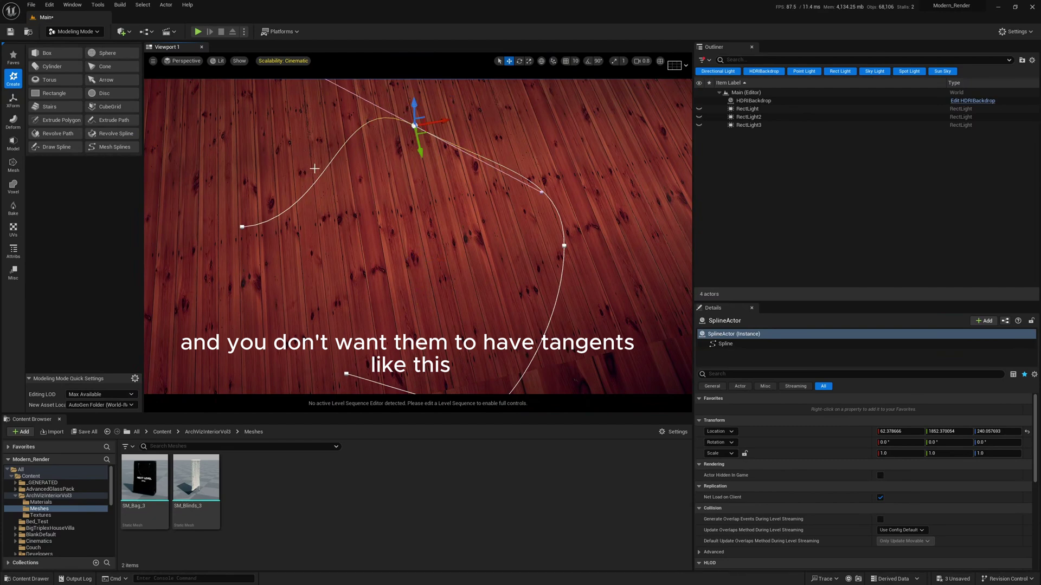
right_click_drag(492, 175, 467, 135)
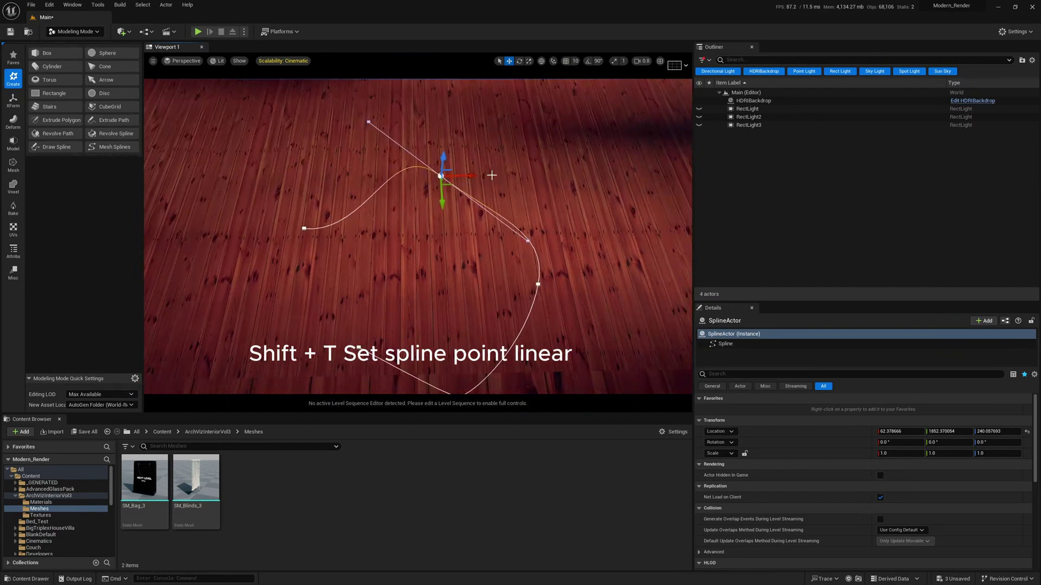
key("shift+t")
left_click(536, 284)
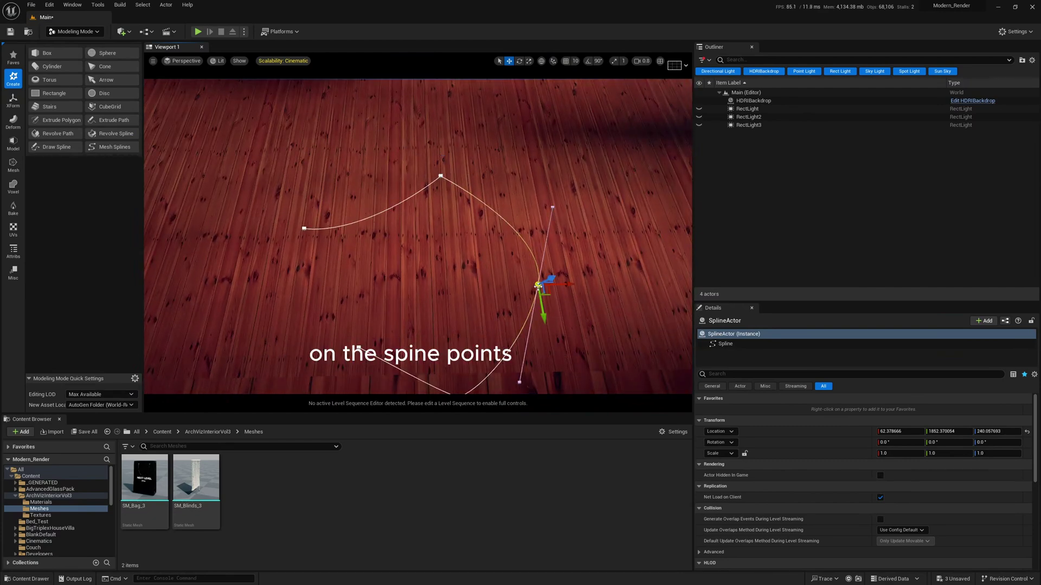
key("shift+t")
Reselect the spline and move it along Y to about 1819.41
right_click(448, 282)
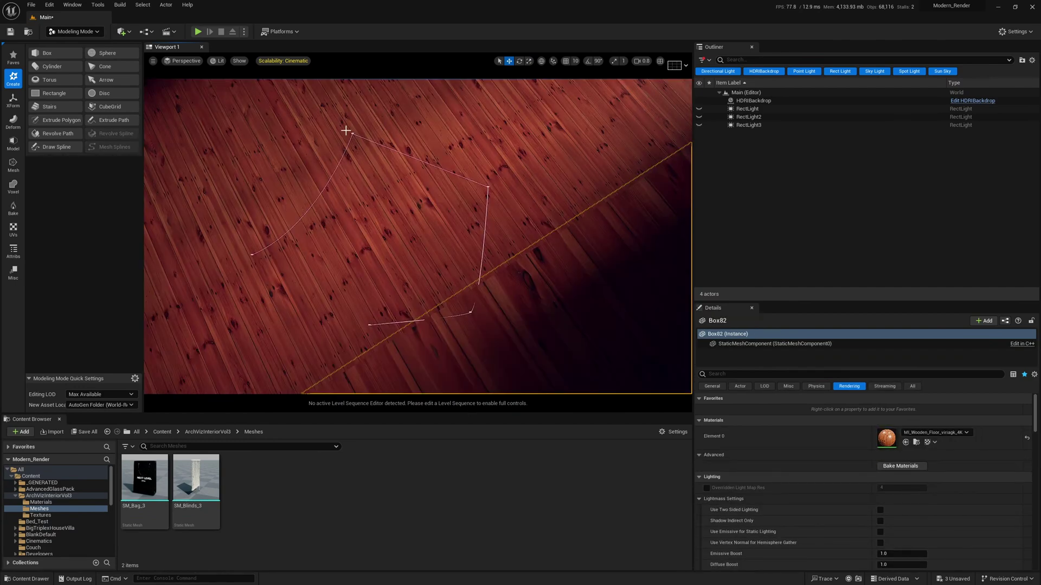
left_click(353, 135)
right_click_drag(378, 165, 357, 113)
left_click_drag(391, 371, 390, 360)
right_click_drag(390, 360, 434, 372)
right_click_drag(347, 217, 342, 212)
left_click_drag(321, 198, 290, 181)
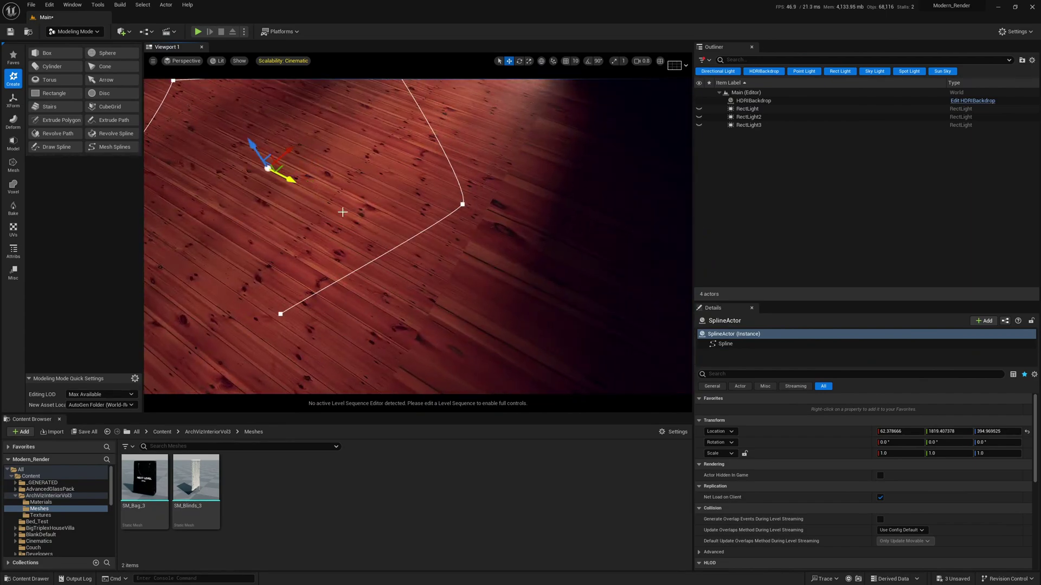
Select all the spline's points, set their type to Linear, and open the point type options of a corner point
right_click_drag(342, 212, 312, 223)
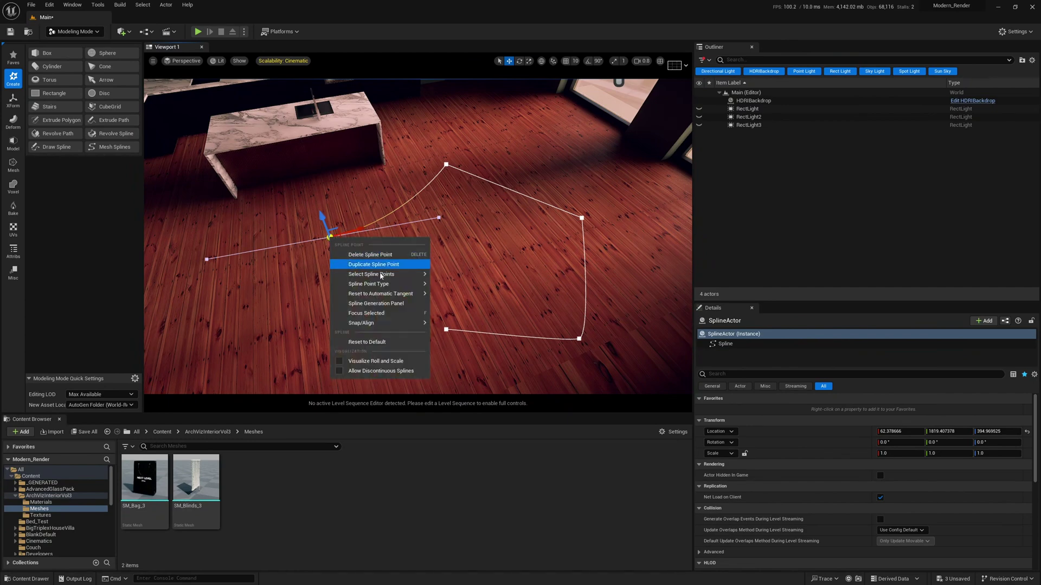
left_click(468, 278)
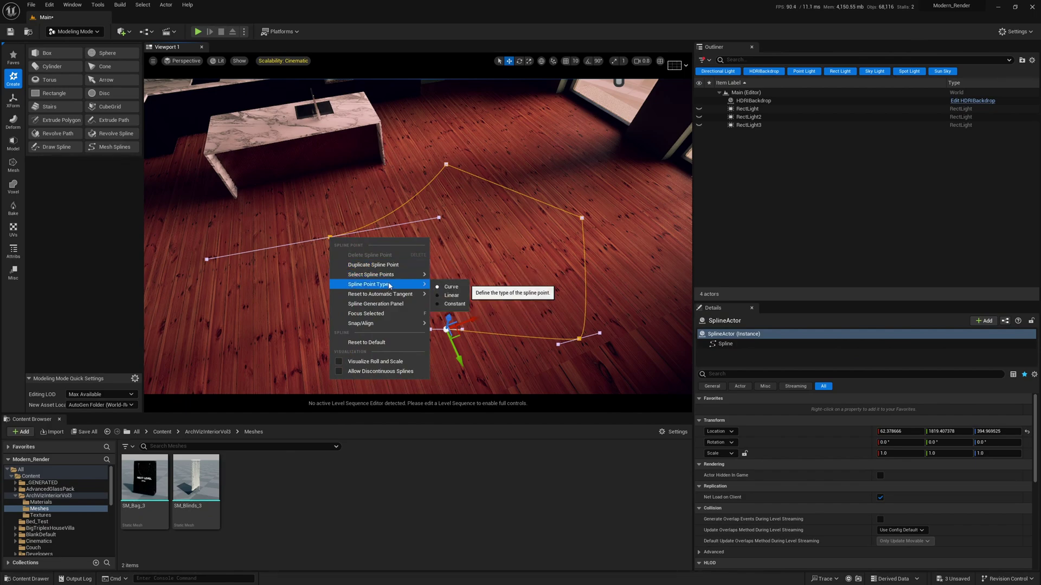
left_click(452, 295)
right_click_drag(452, 296, 421, 225)
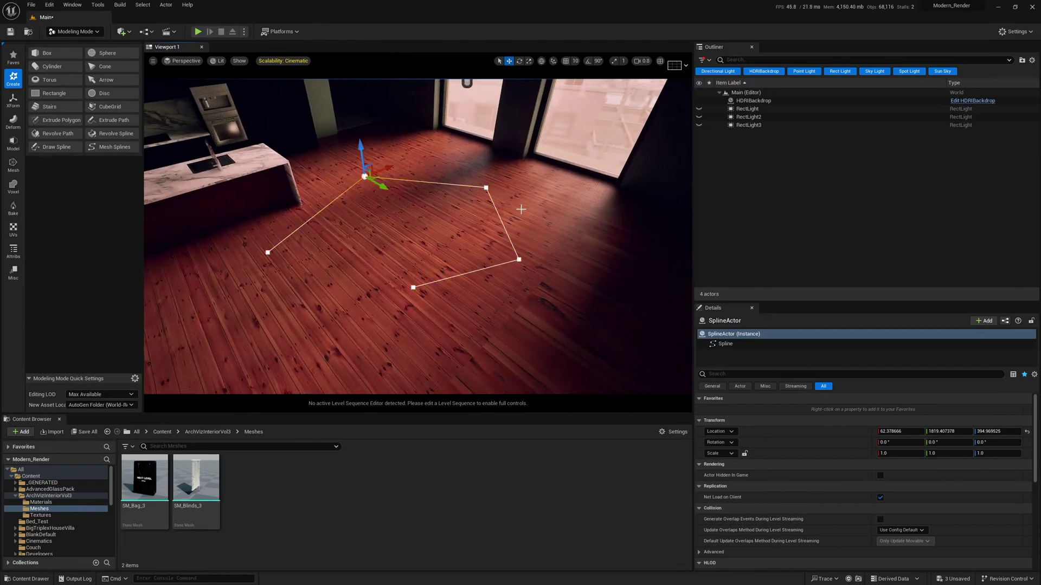
right_click(519, 263)
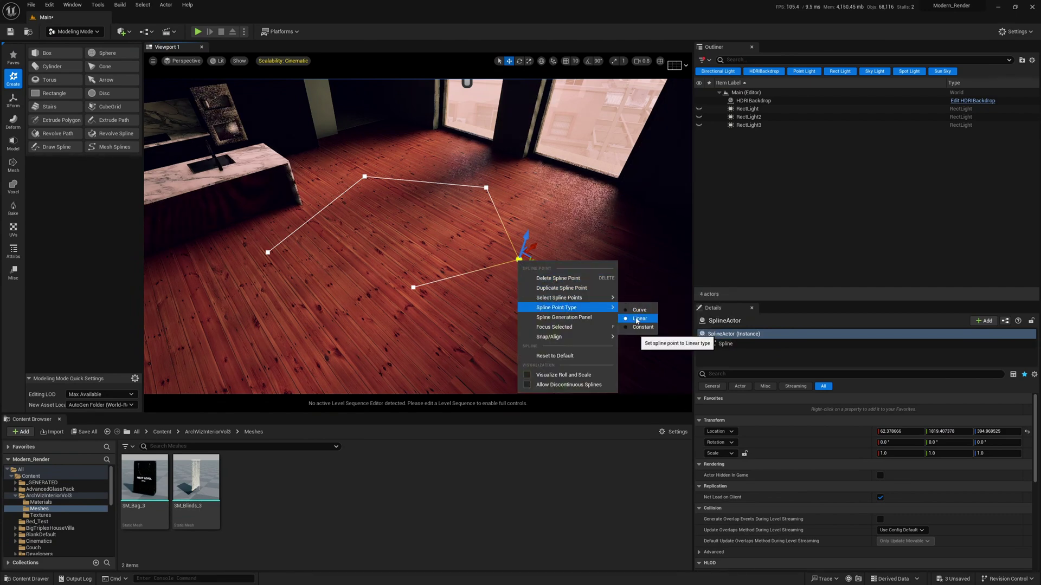
Set the selected corner spline point's type to Linear
left_click(638, 321)
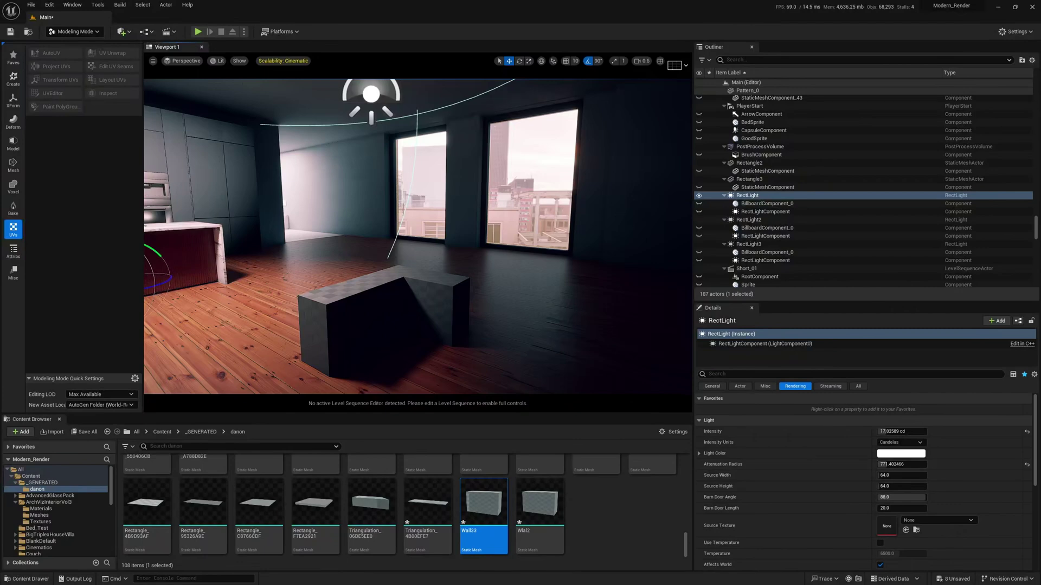
Turn on game view while facing the kitchen so the viewport hides gizmos and editor icons
right_click_drag(502, 216, 387, 208)
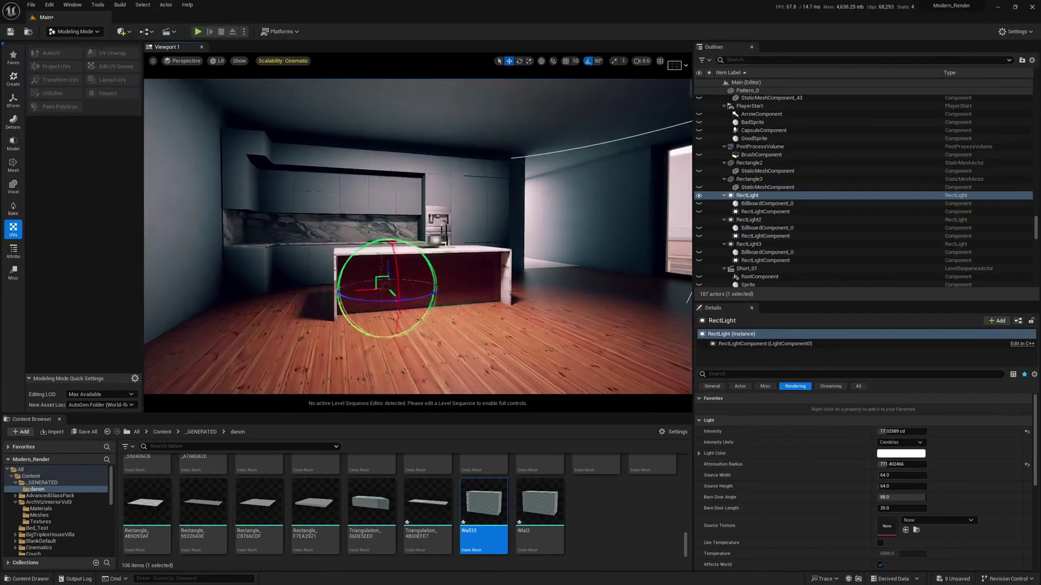
key("g")
right_click_drag(502, 216, 526, 206)
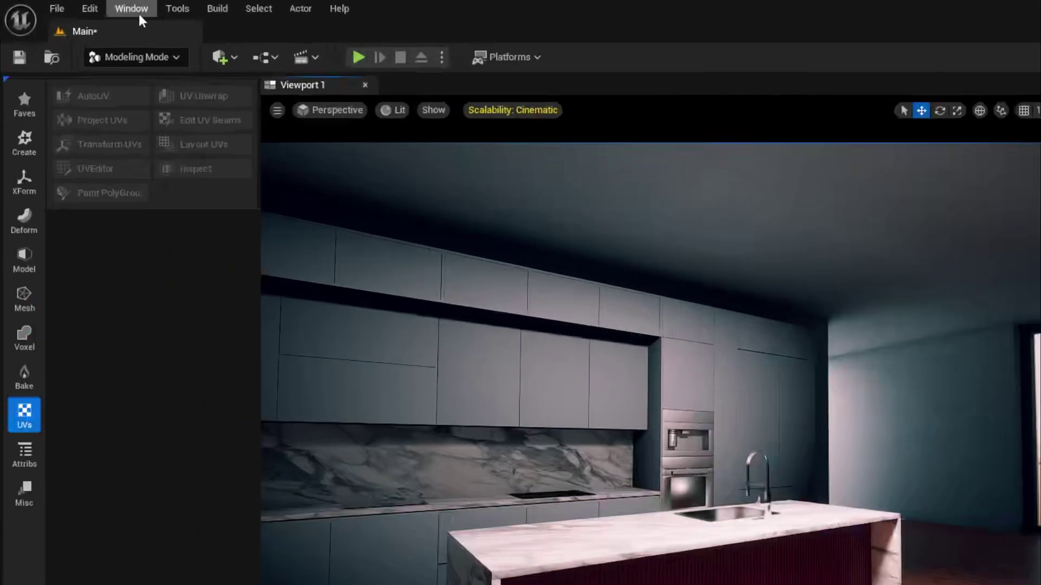
Show the Layers panel and select the upper kitchen cabinet next to the tall oven unit
left_click(76, 7)
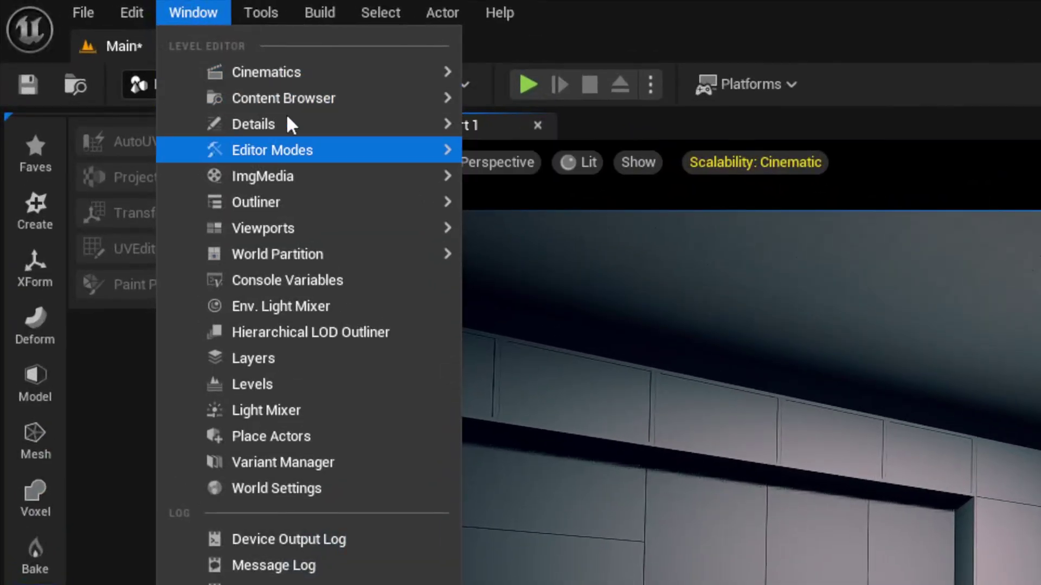
left_click(291, 357)
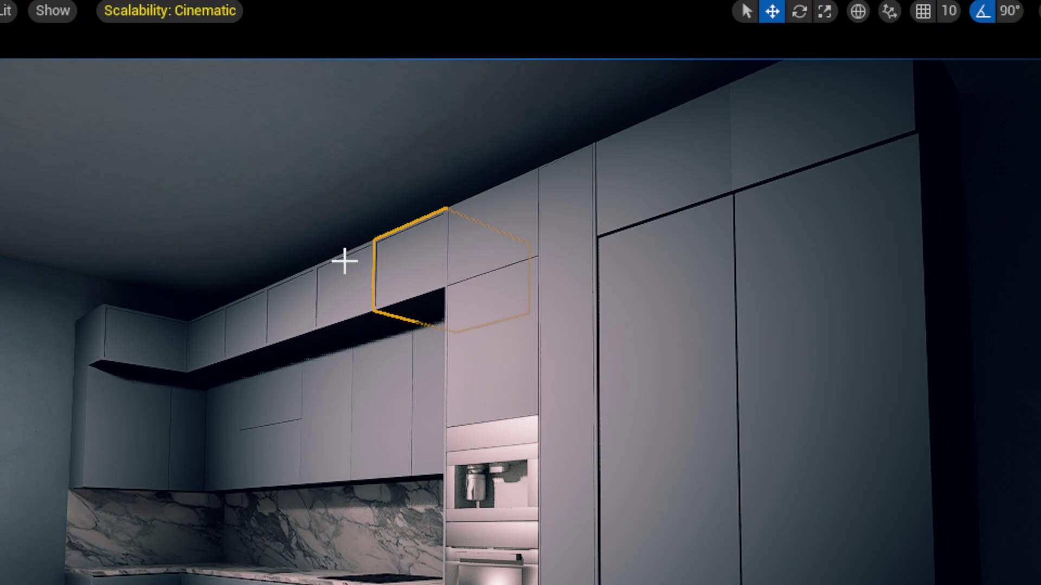
left_click(176, 331)
right_click_drag(245, 320, 303, 326)
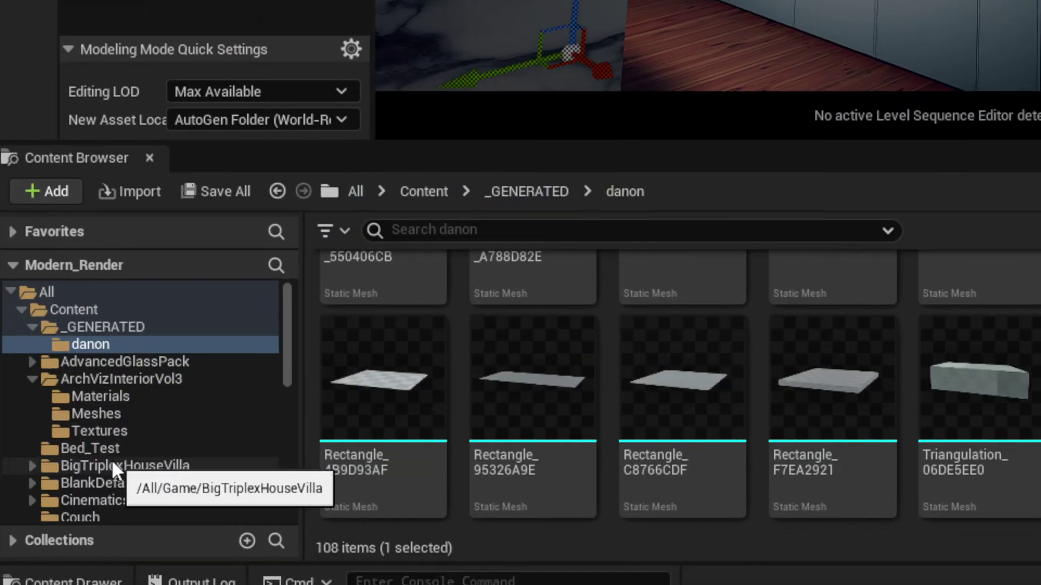
Show the Kitchens folder's assets and select the kitchen_modern_044_009 mesh
scroll(116, 455, "down", 3)
left_click(108, 431)
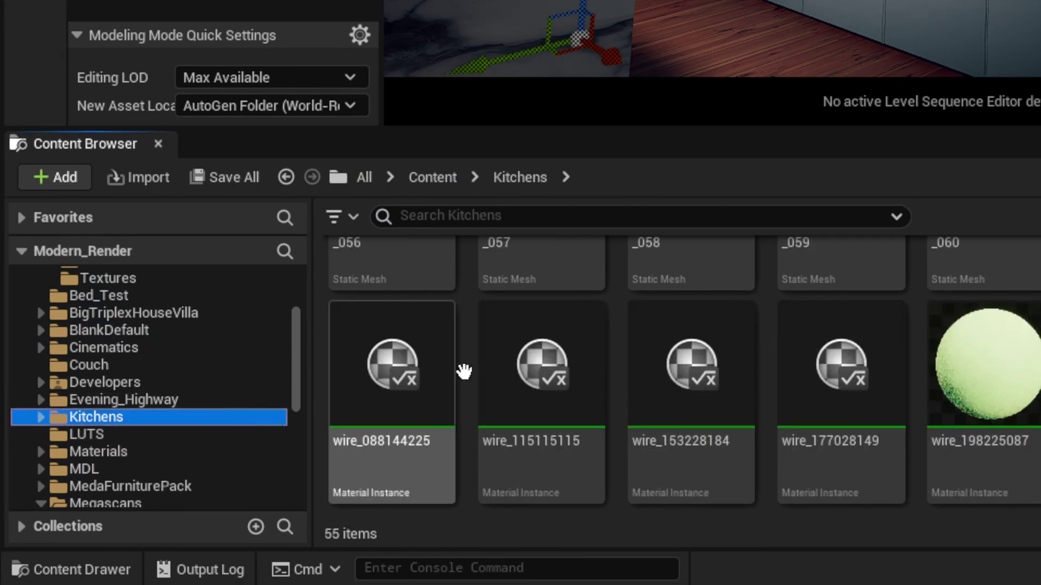
scroll(462, 379, "up", 2)
scroll(930, 431, "up", 8)
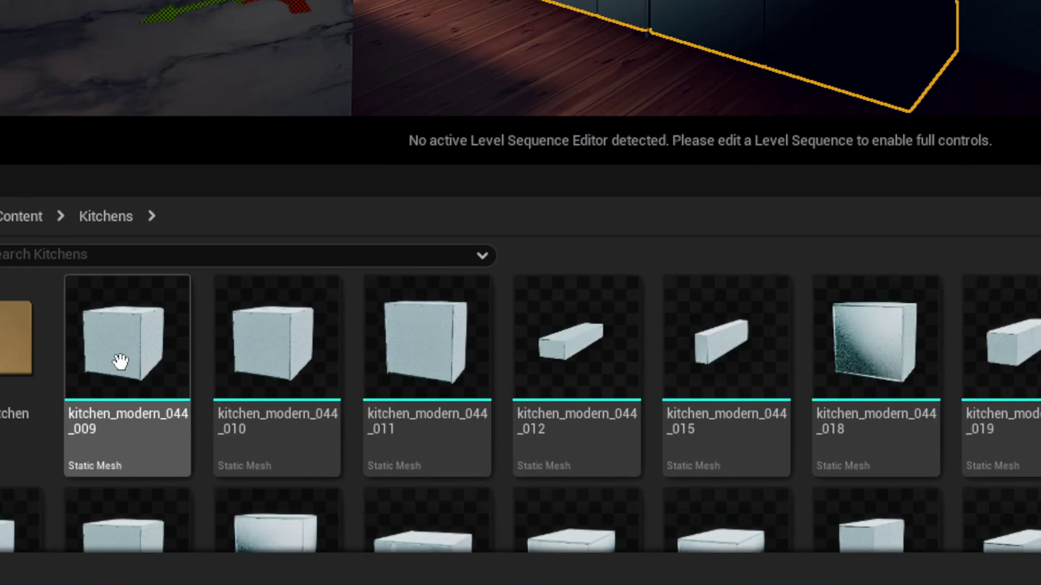
left_click(120, 362)
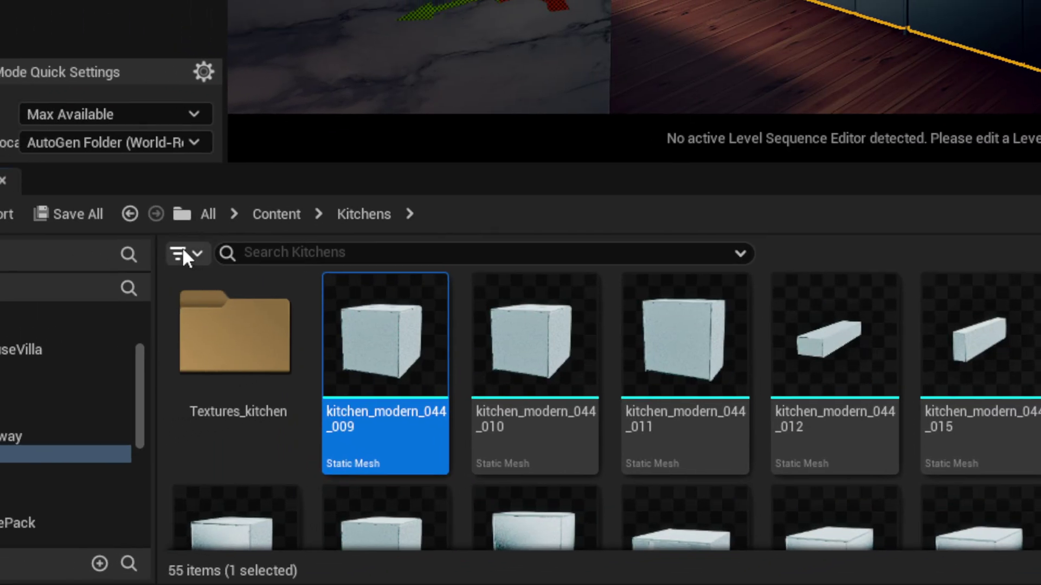
Filter the Kitchens folder so that it lists only Static Mesh assets
left_click(182, 250)
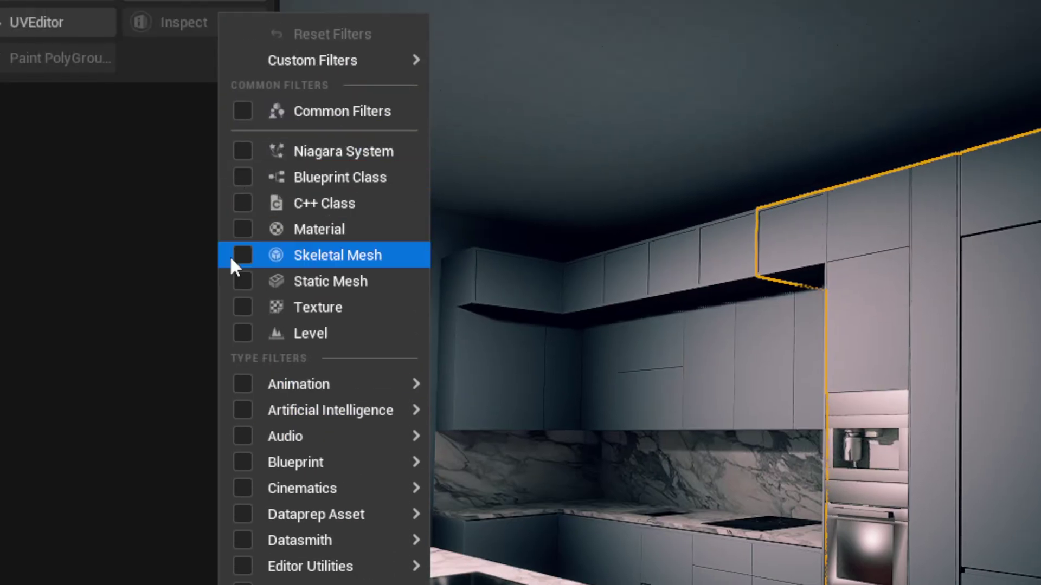
left_click(234, 295)
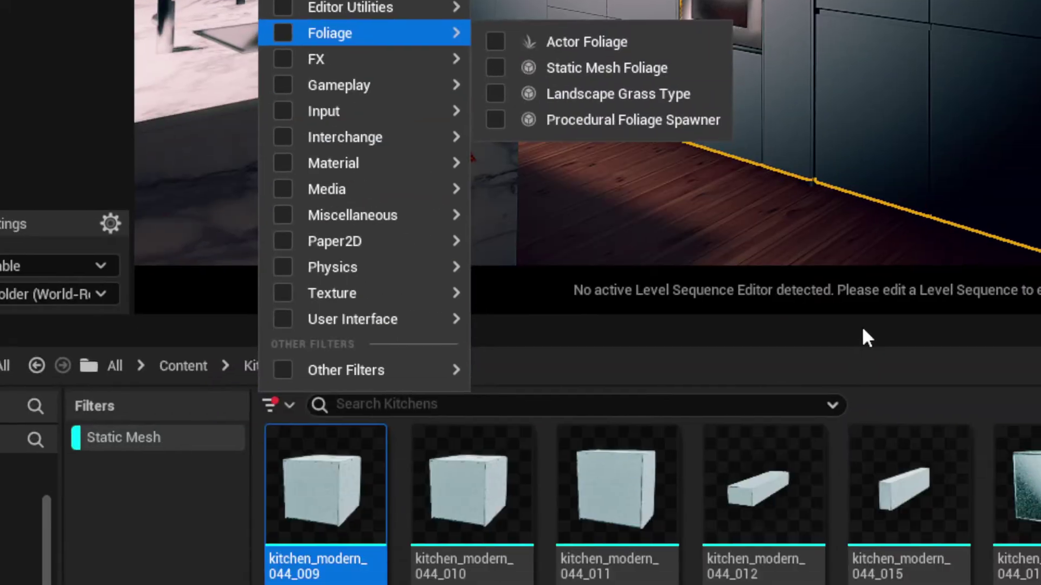
left_click(861, 327)
Enlarge the Content Browser area and select all static meshes in the Kitchens folder
left_click_drag(829, 243, 825, 160)
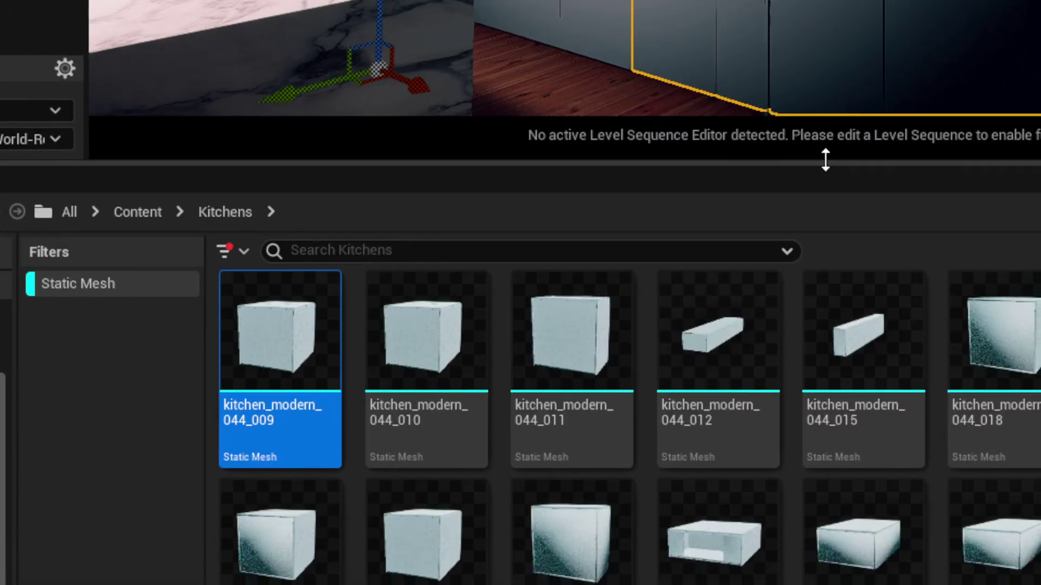
scroll(906, 398, "down", 1)
scroll(898, 477, "down", 10)
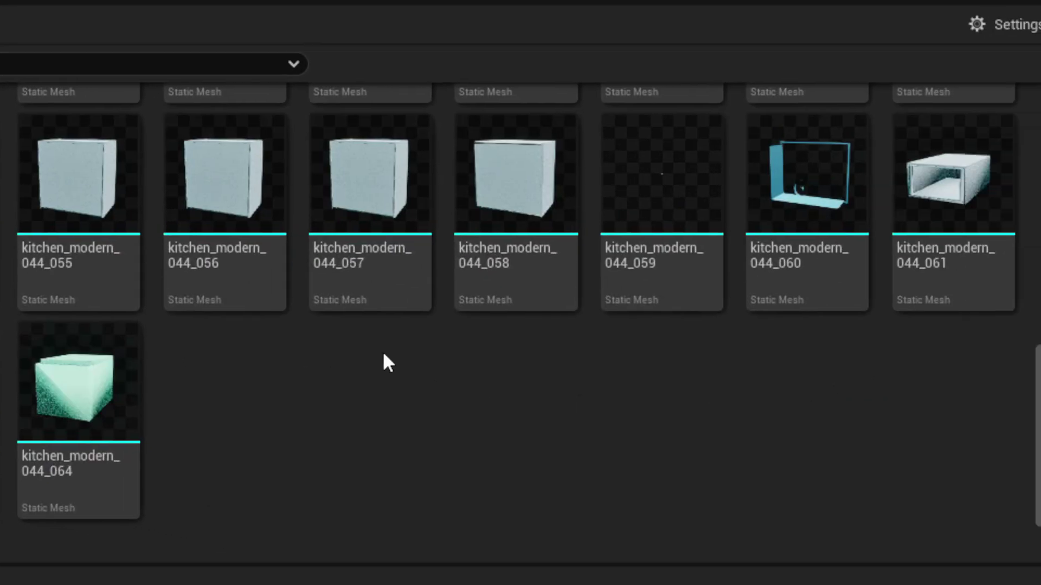
key("ctrl+a")
scroll(635, 302, "up", 5)
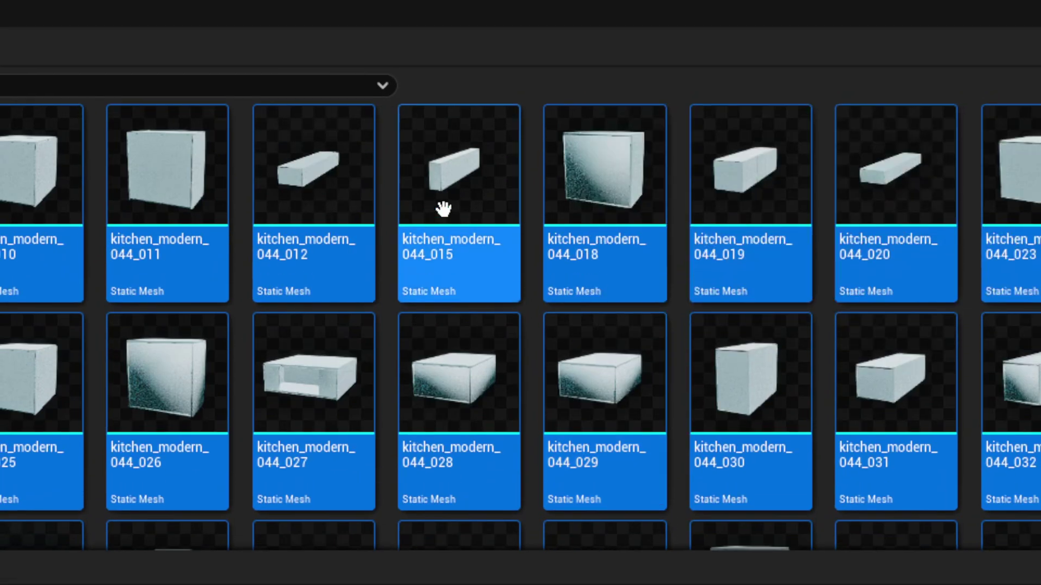
Select all level actors that use the selected kitchen meshes with Select Actors Using This Asset
right_click(441, 173)
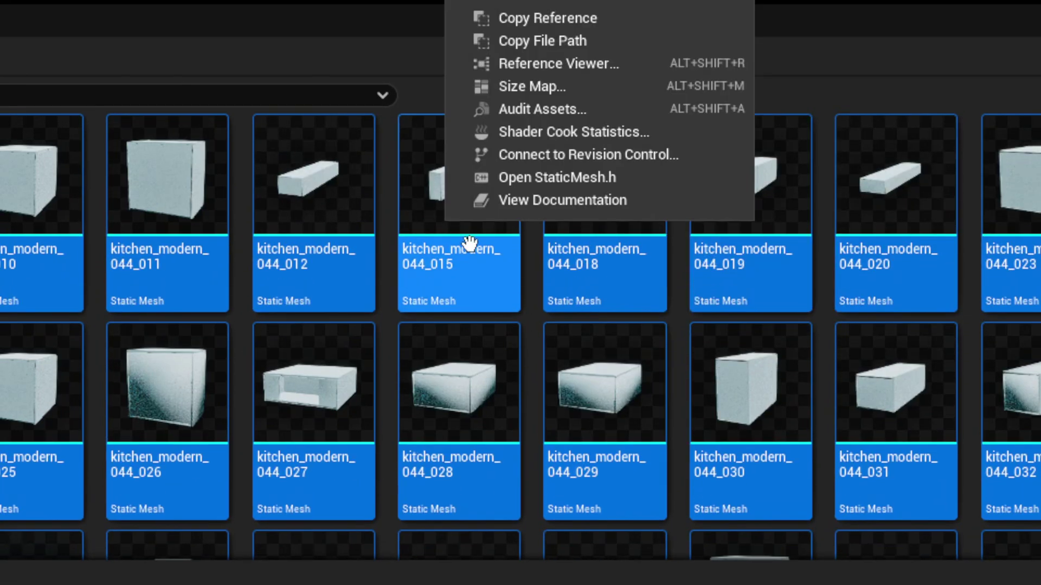
mouse_move(536, 0)
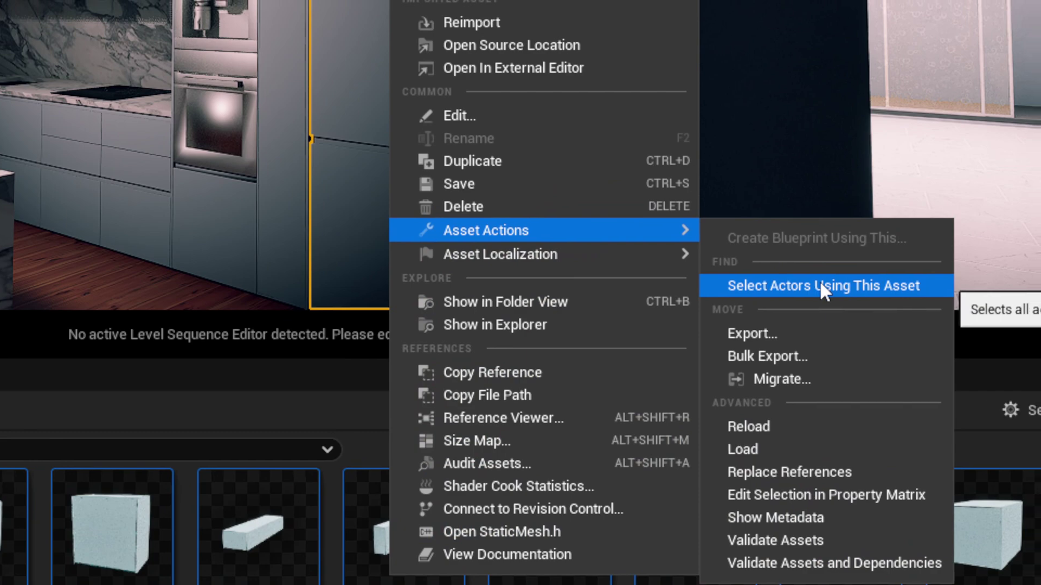
left_click(820, 283)
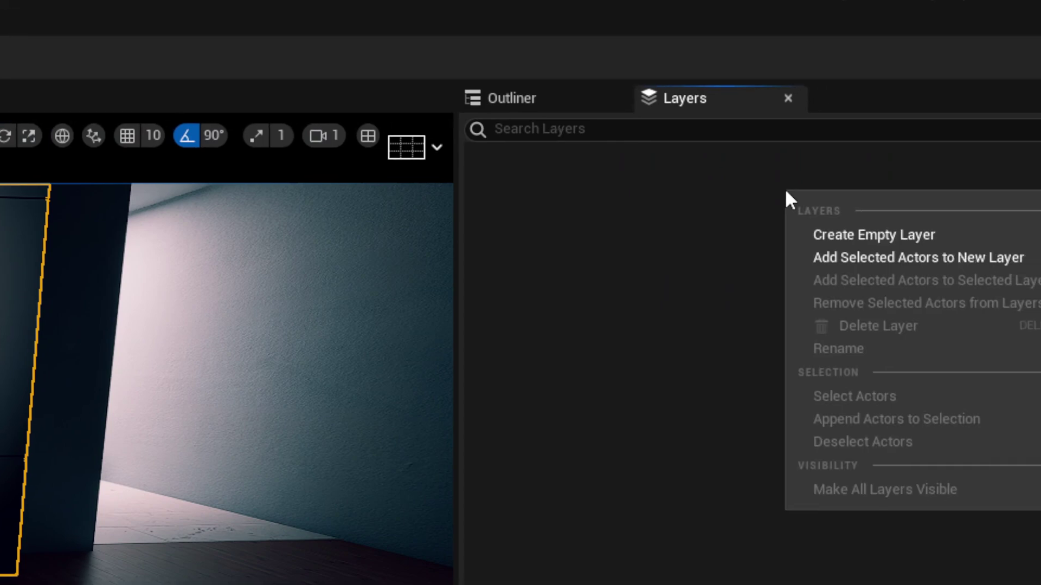
Create an empty layer named Kitchen and add the selected kitchen actors to it
left_click(855, 236)
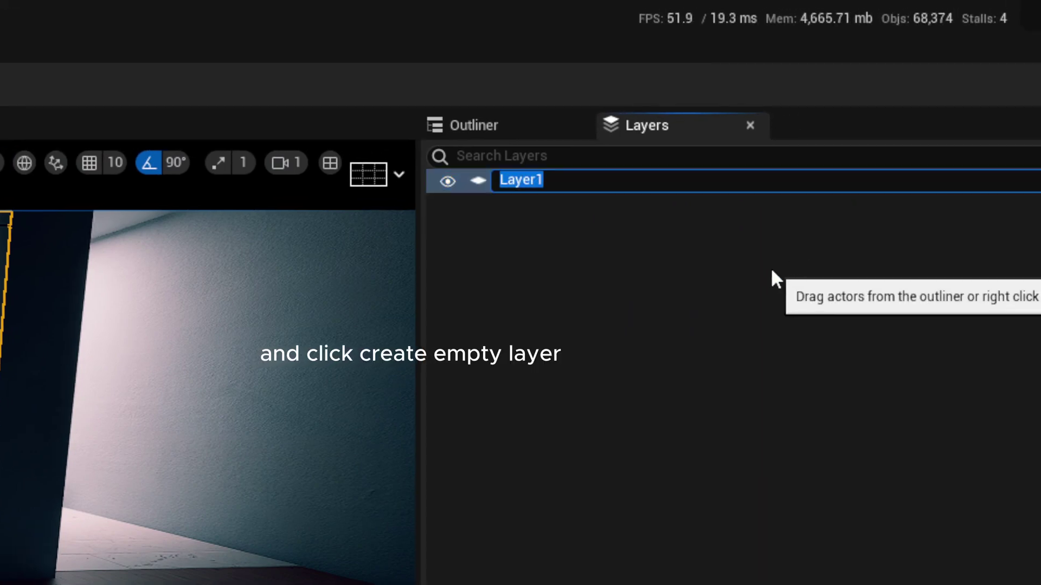
key("Return")
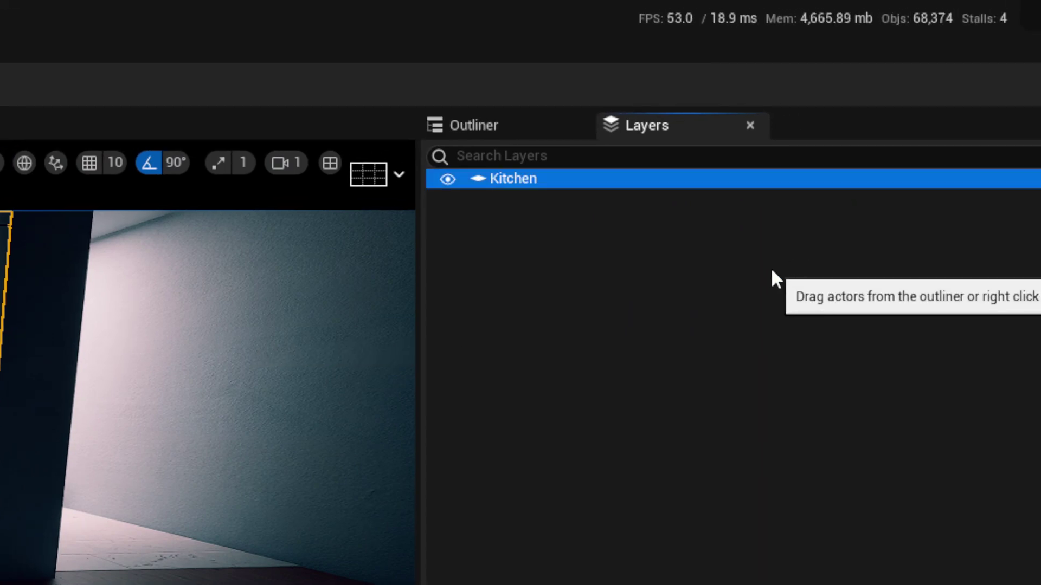
right_click(507, 177)
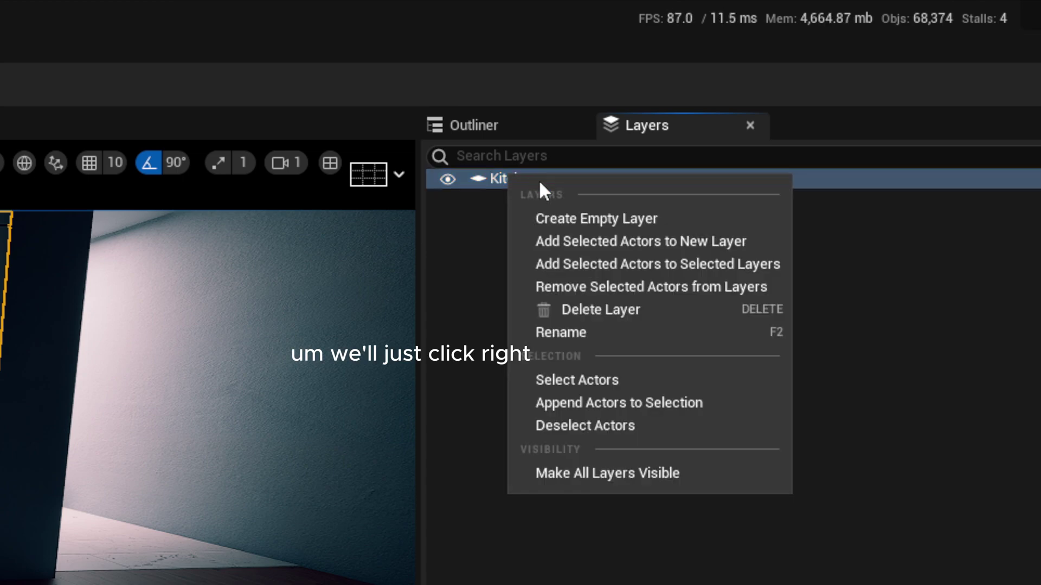
left_click(615, 263)
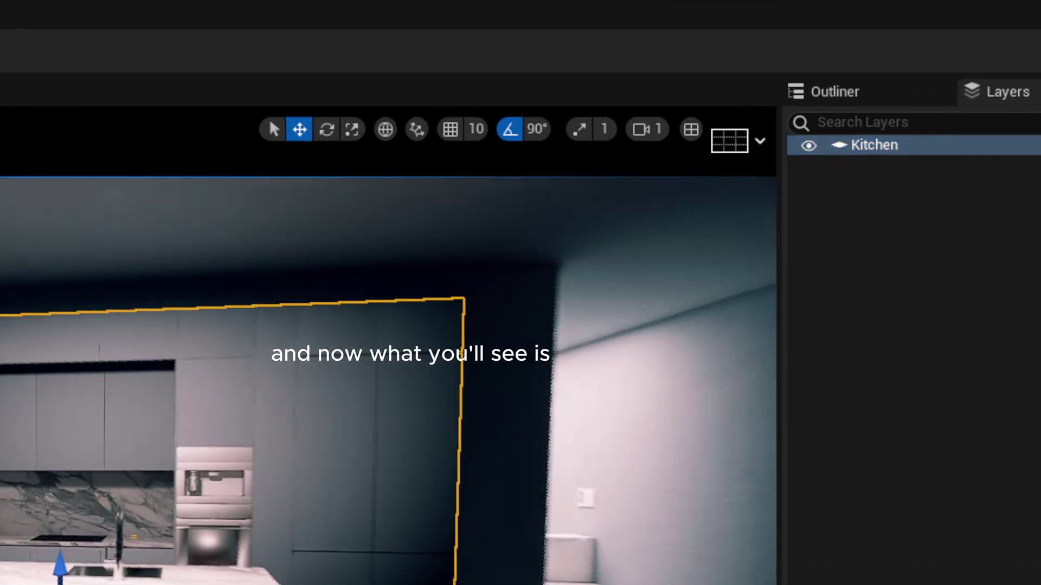
Hide the Kitchen layer and look around the room without the kitchen
scroll(192, 375, "up", 3)
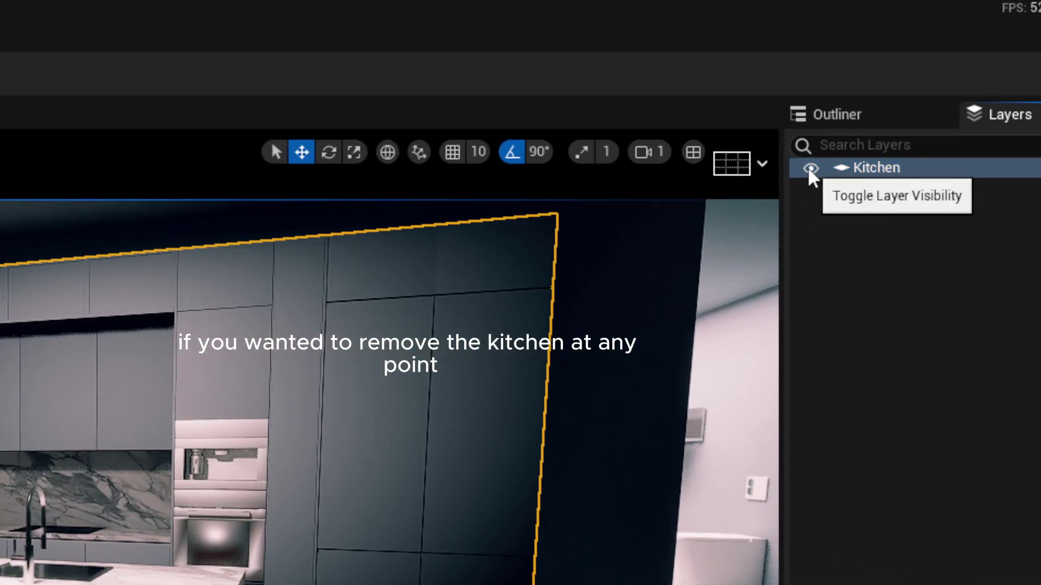
left_click(811, 169)
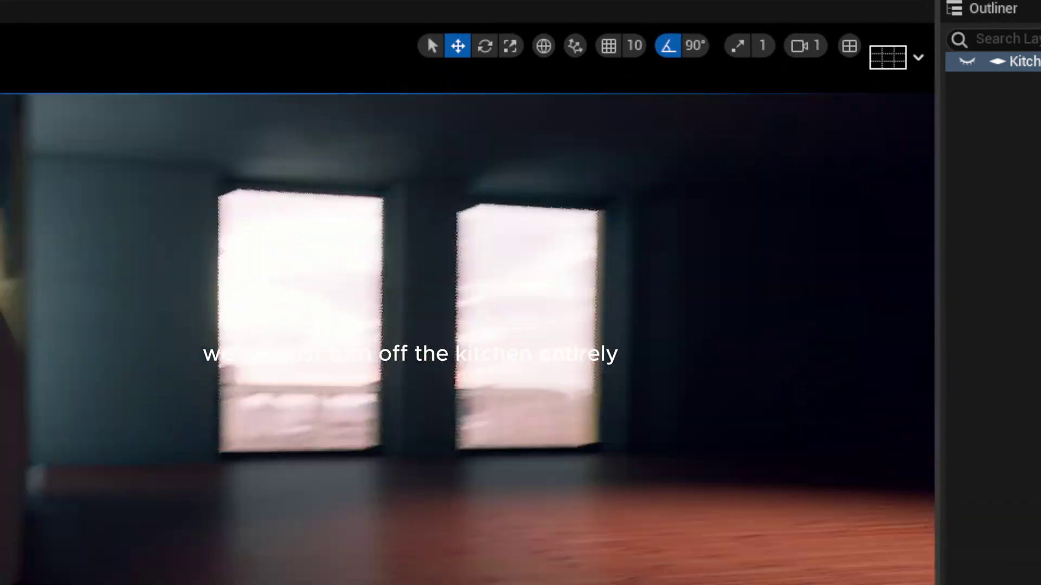
right_click_drag(466, 325, 640, 336)
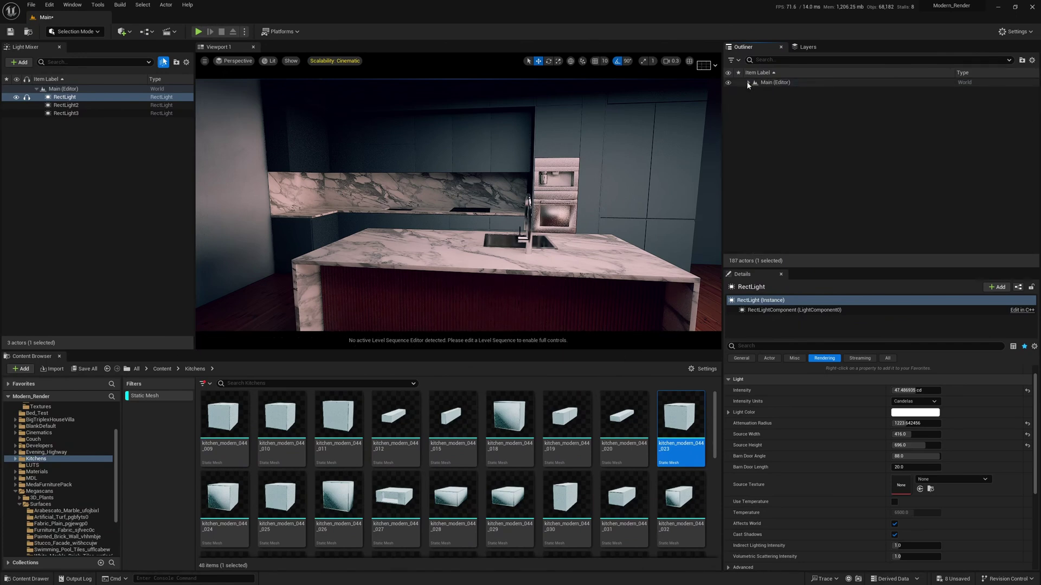
Expand the whole Main hierarchy in the Outliner down to each actor's components
scroll(772, 132, "up", 3)
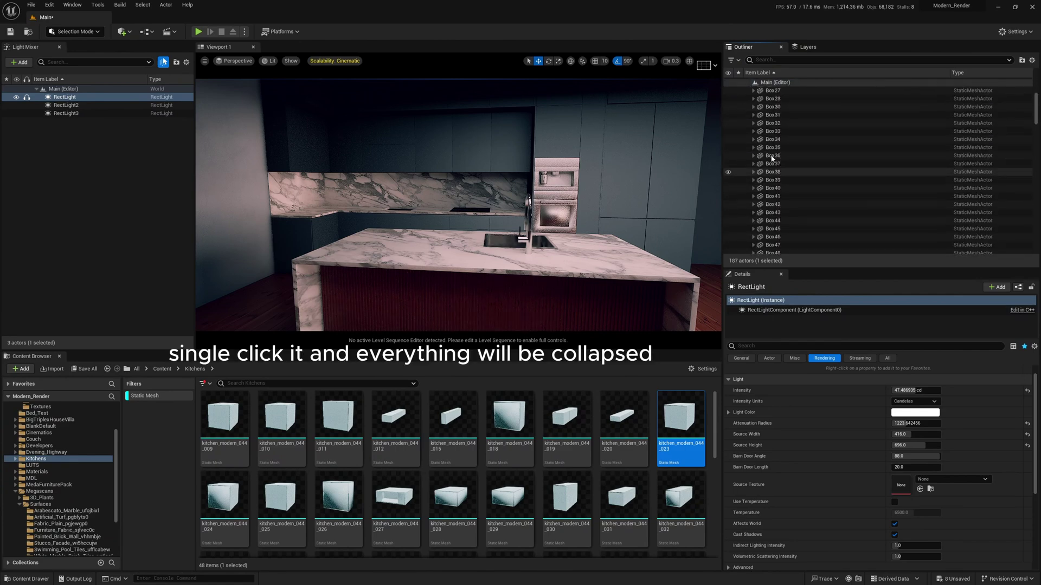
left_click(748, 83)
left_click(748, 82)
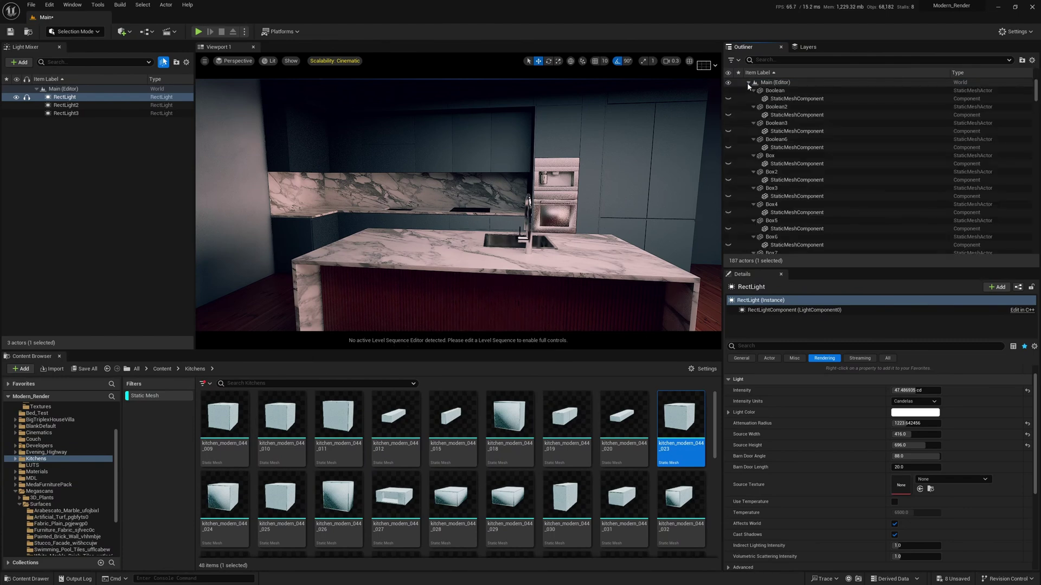
Collapse the components of all actors under Main in the Outliner and check its hierarchy display options
scroll(783, 190, "down", 2)
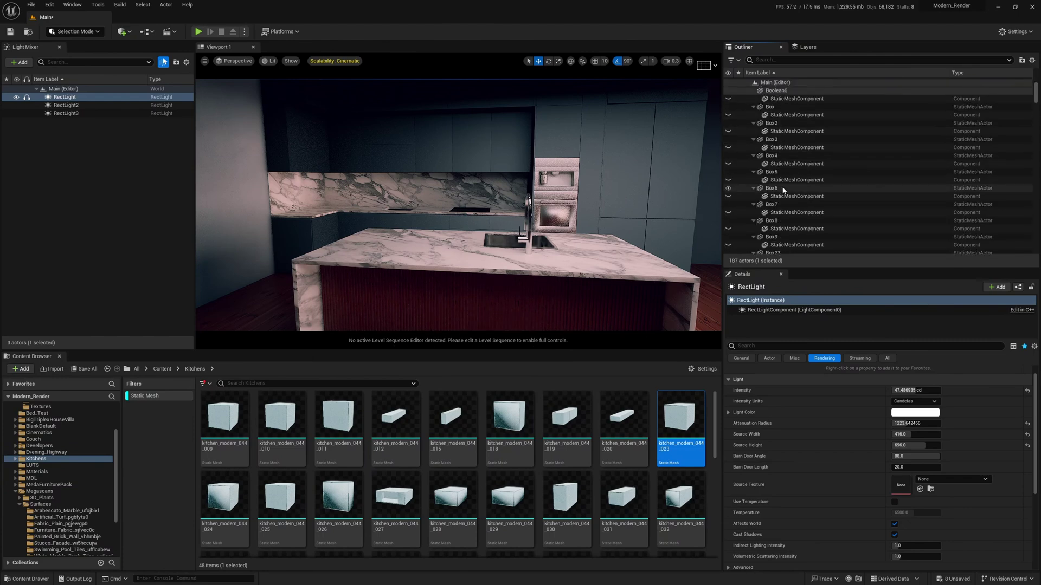
left_click(748, 82)
left_click(748, 83)
scroll(778, 157, "down", 1)
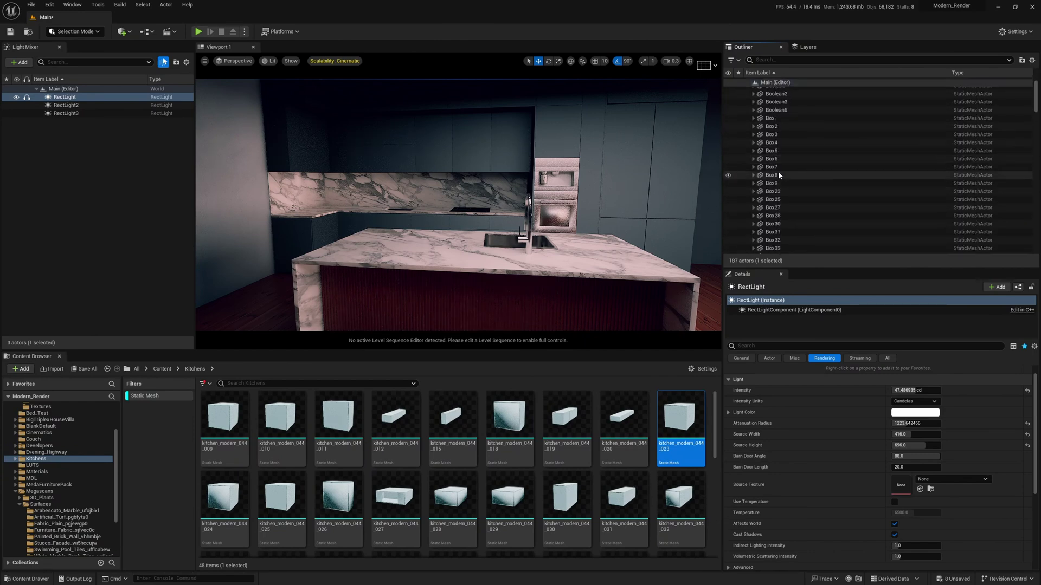
scroll(778, 171, "up", 1)
left_click(1032, 60)
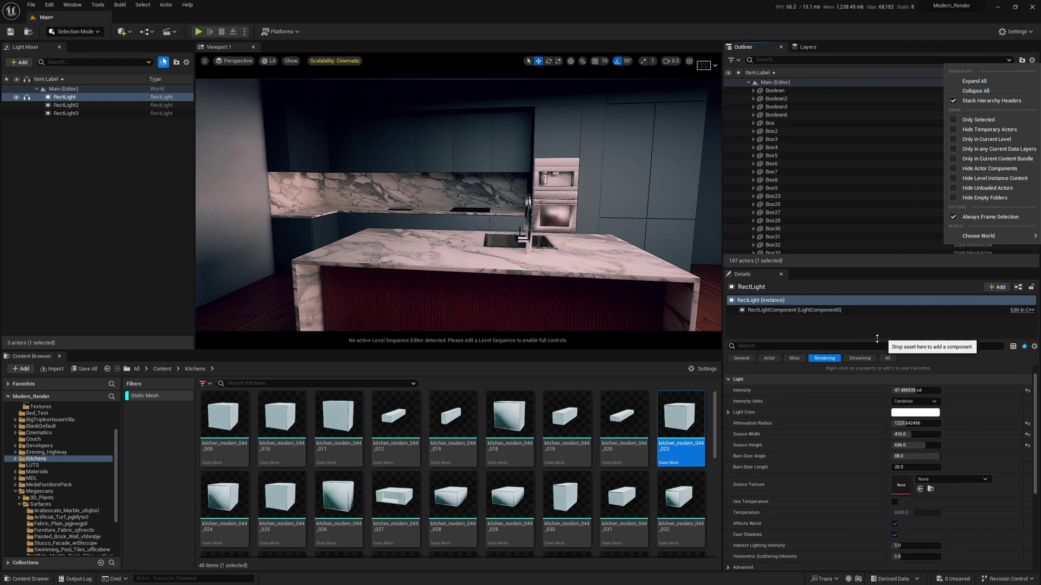
left_click(940, 362)
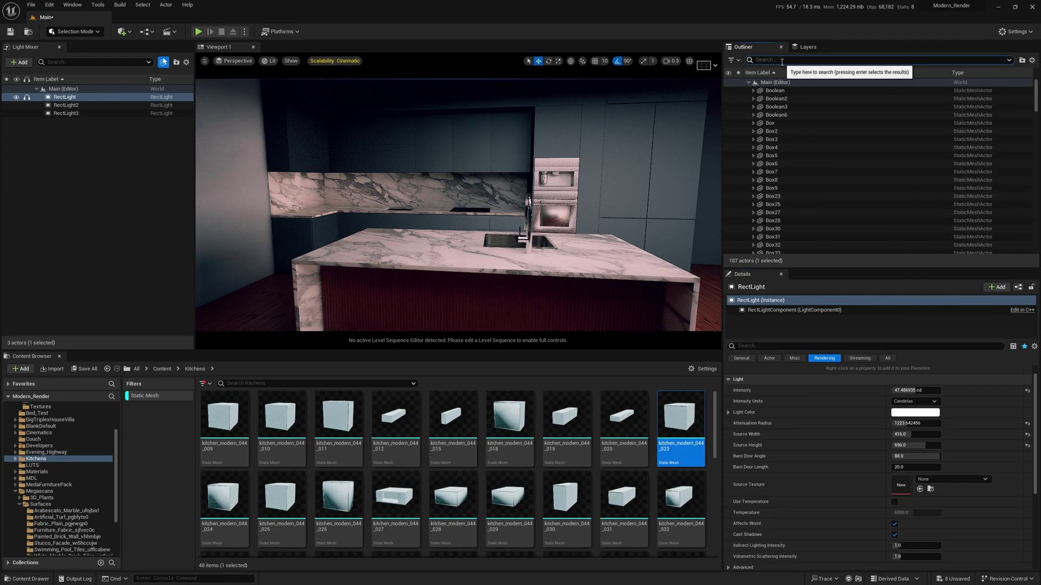
Search the Outliner for "post", select the PostProcessVolume and enlarge its details area
left_click(774, 90)
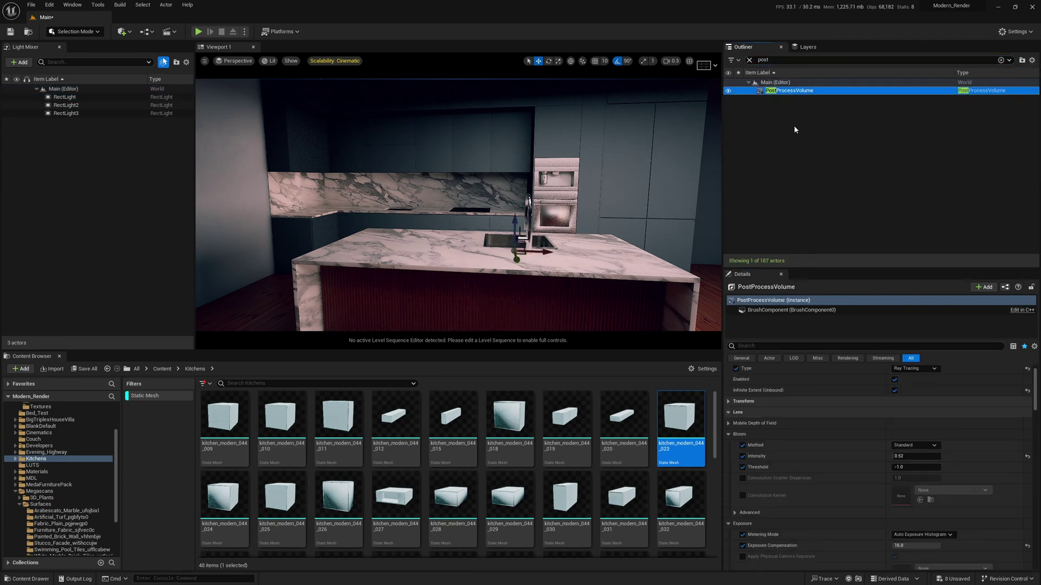
scroll(772, 415, "down", 4)
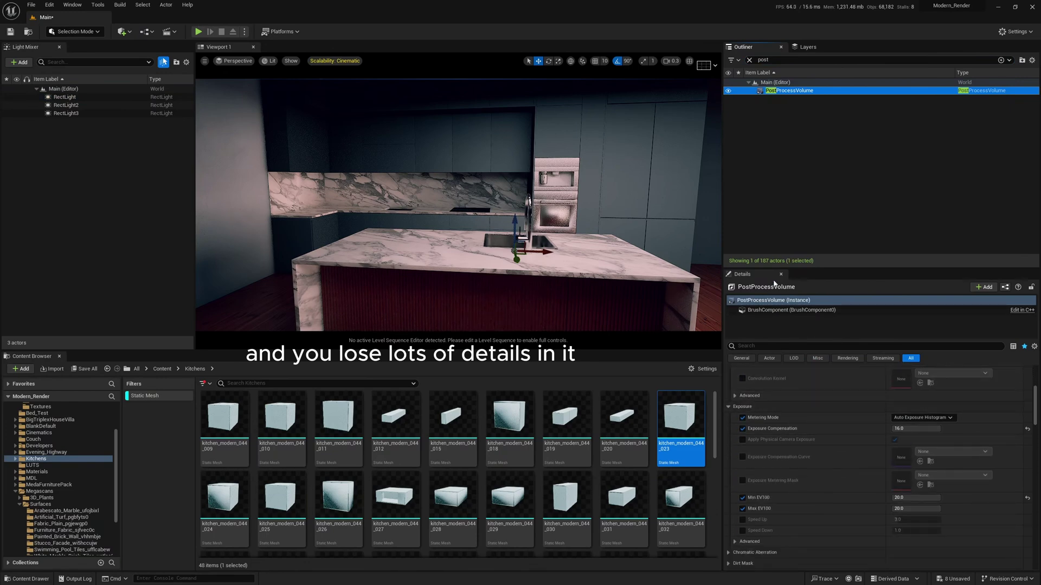
left_click_drag(801, 269, 807, 183)
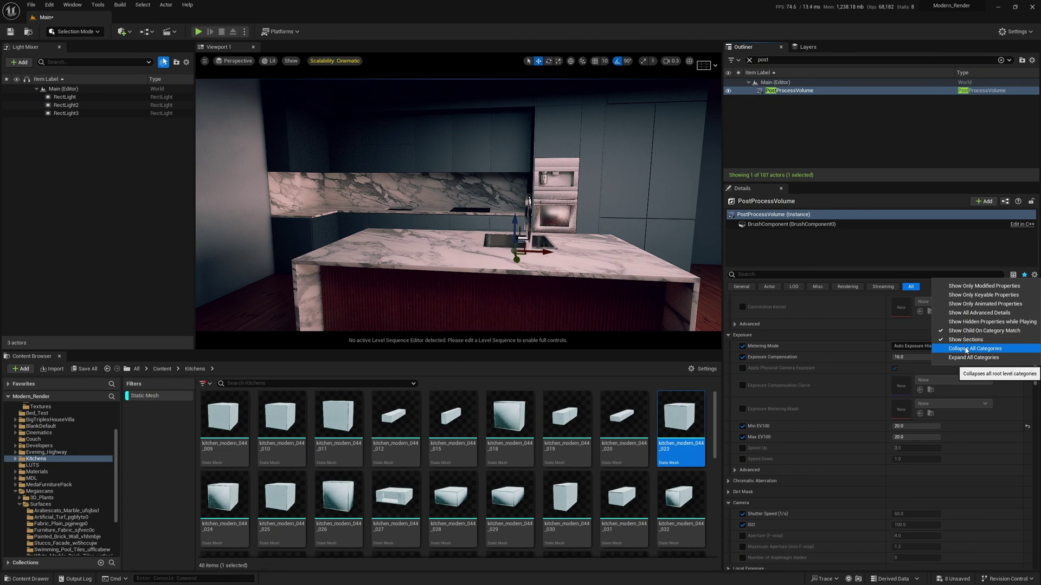
Collapse all property categories of the PostProcessVolume and expand only Lens
left_click(965, 349)
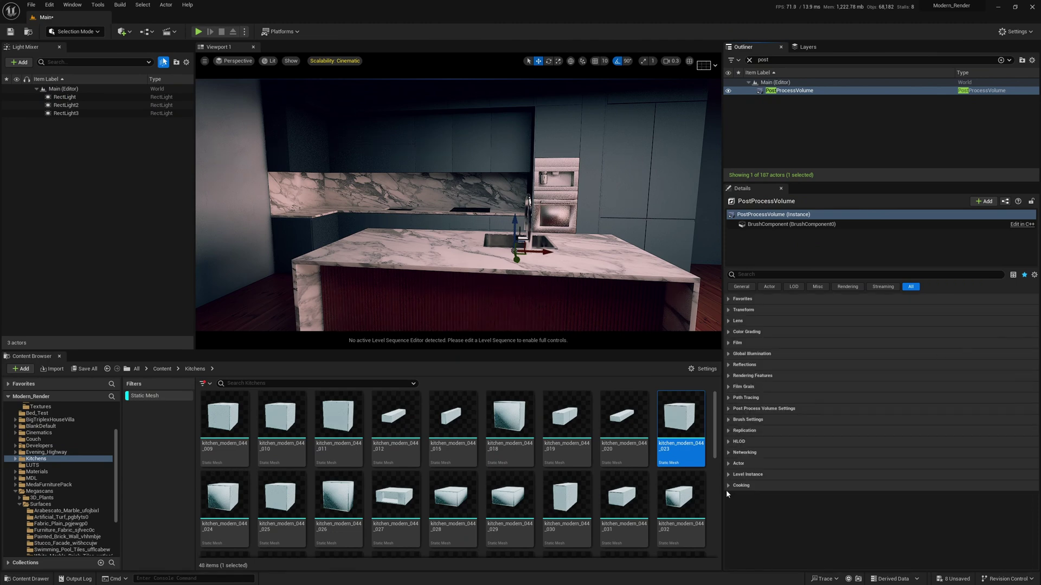
left_click(730, 321)
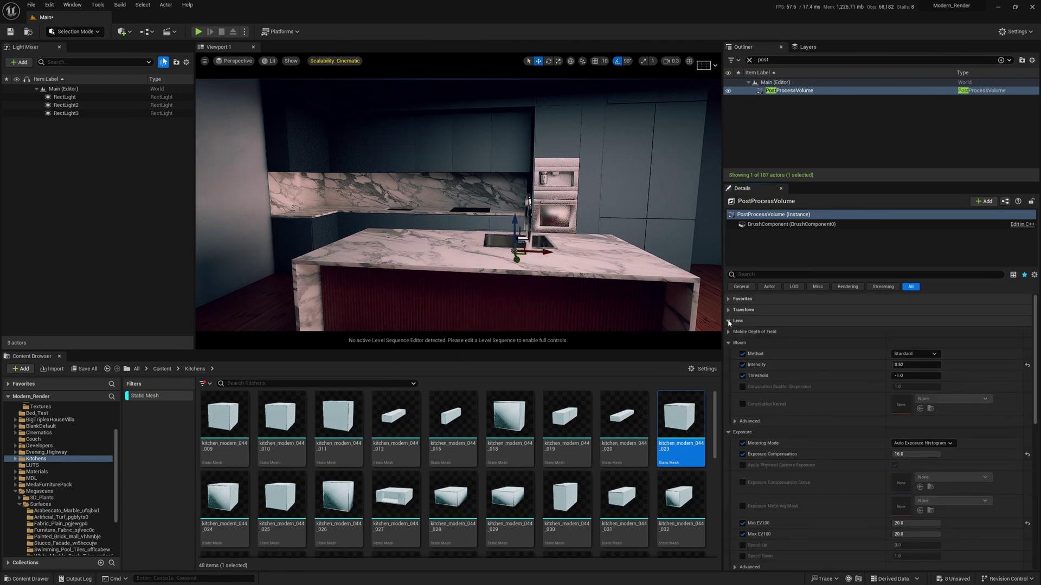
Collapse the PostProcessVolume's Lens category, and briefly expand and collapse Film and Global Illumination individually
left_click(729, 322)
left_click(728, 343)
left_click(729, 344)
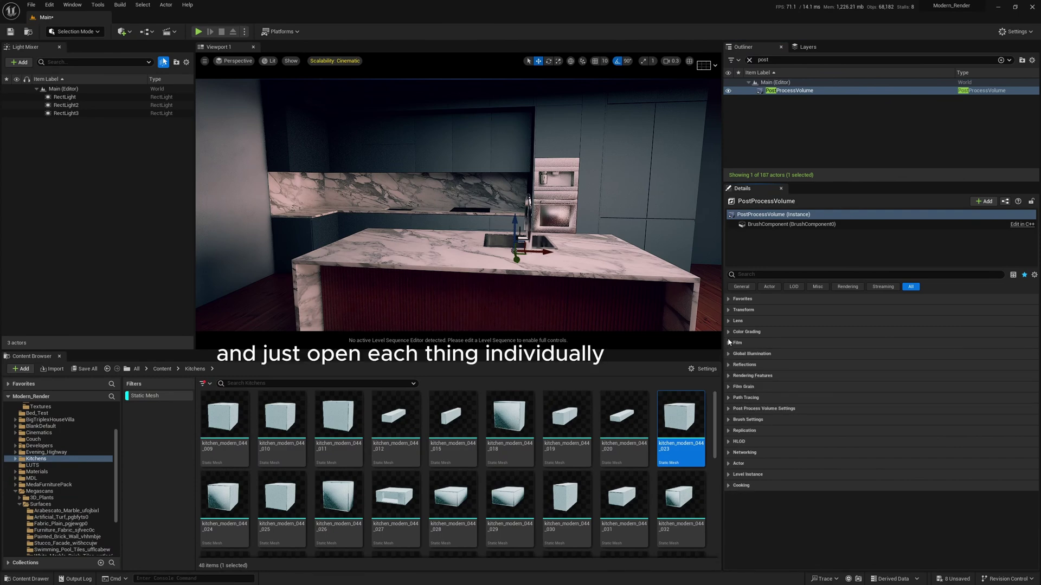
left_click(729, 355)
left_click(729, 357)
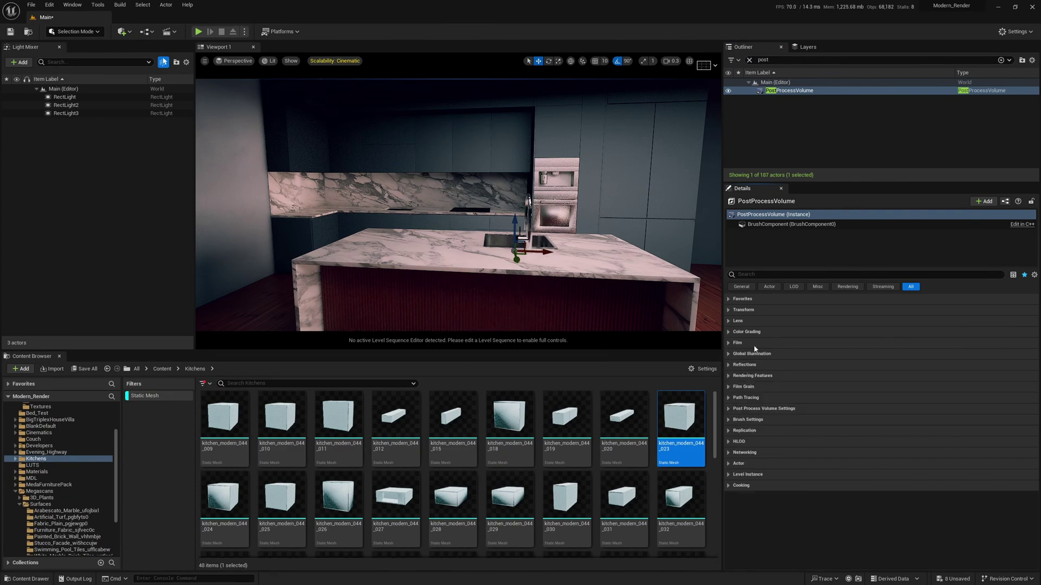
mouse_move(497, 200)
right_mouse_down()
mouse_move(634, 190)
mouse_move(612, 216)
mouse_move(497, 201)
right_mouse_up()
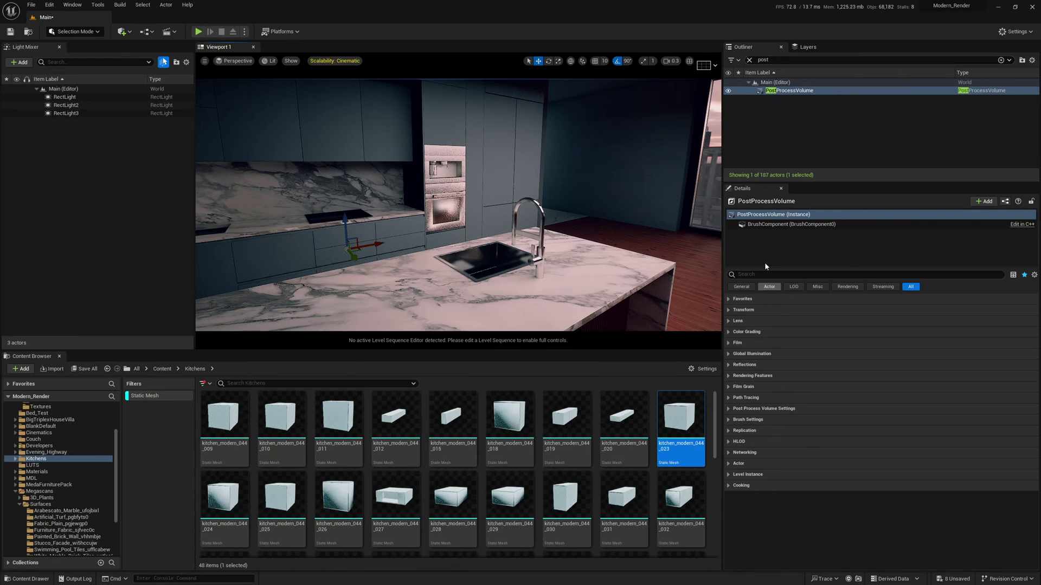
Enlarge the Outliner, select RectLight from a "light" search, and return to the PostProcessVolume by searching for "post"
left_click_drag(797, 182, 793, 216)
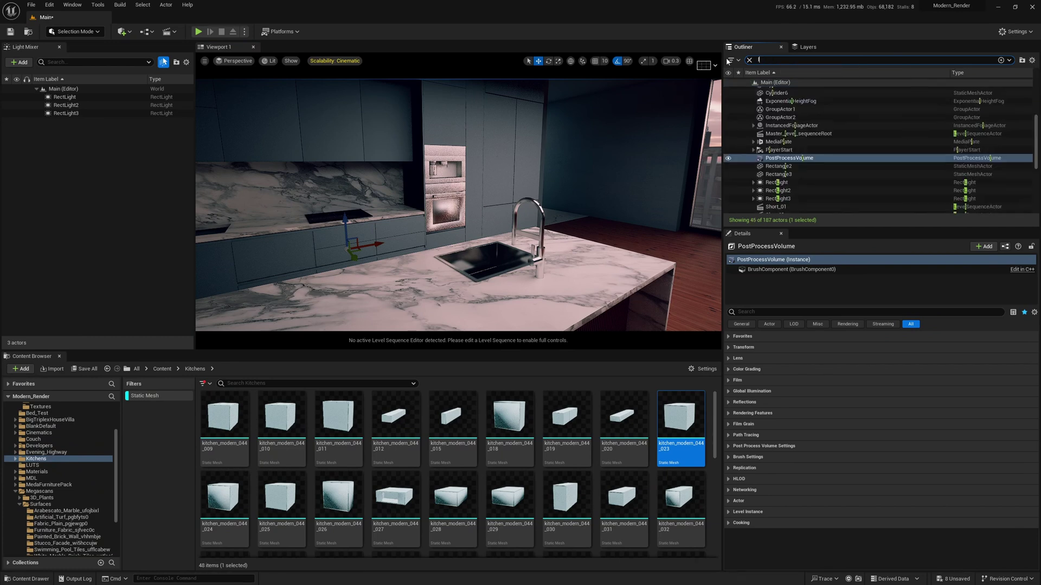
left_click(772, 93)
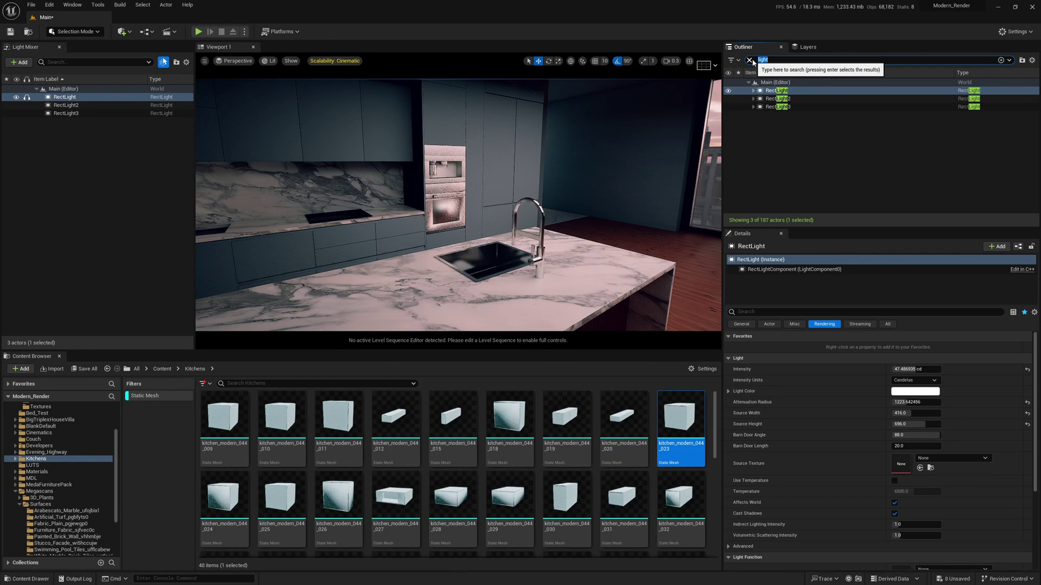
type("post")
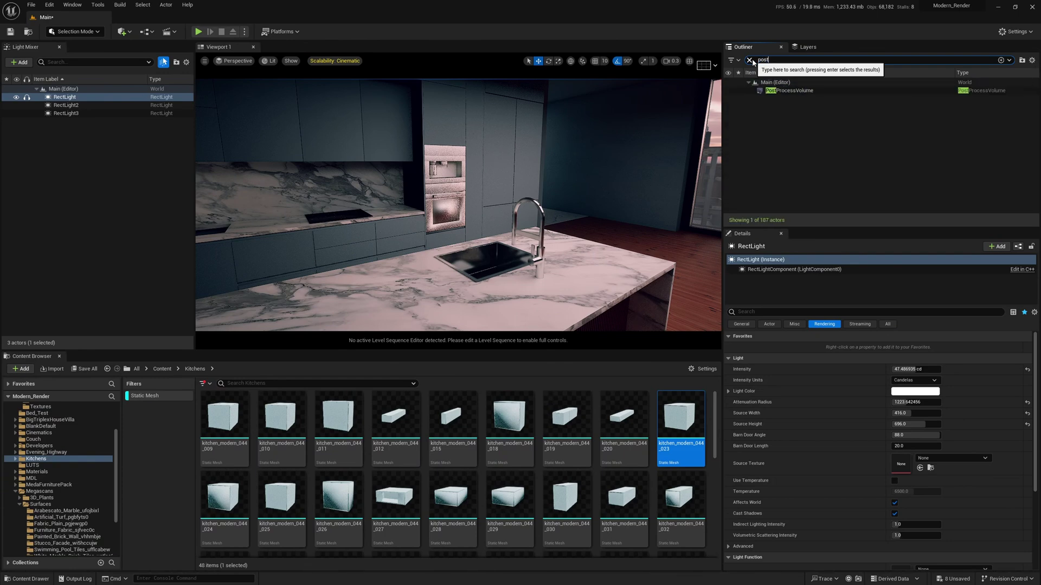
left_click(783, 90)
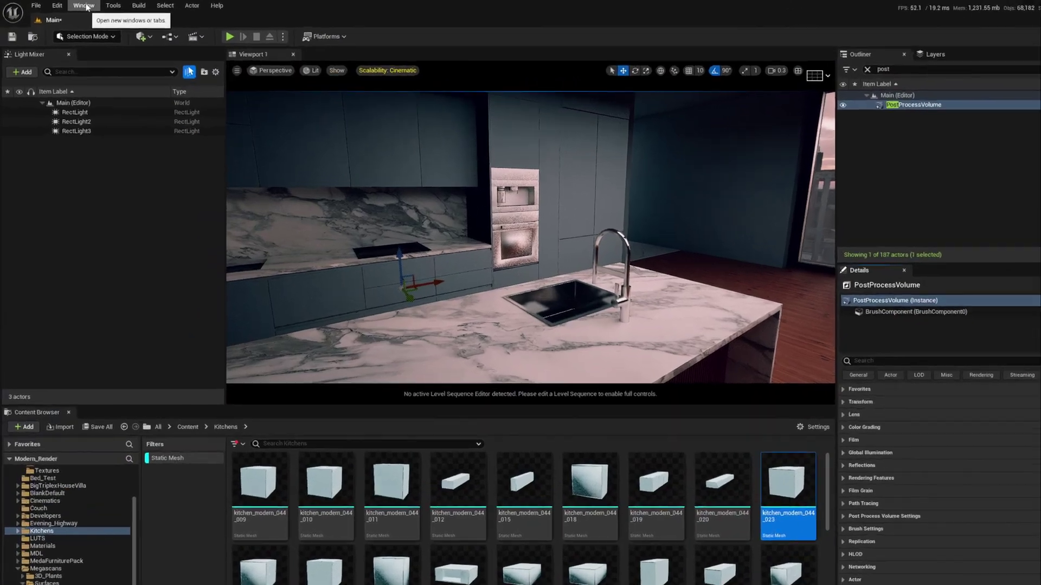
Open Details 2 as a second Details panel, with the original one locked to the PostProcessVolume, and move the new panel aside
left_click(84, 7)
mouse_move(162, 47)
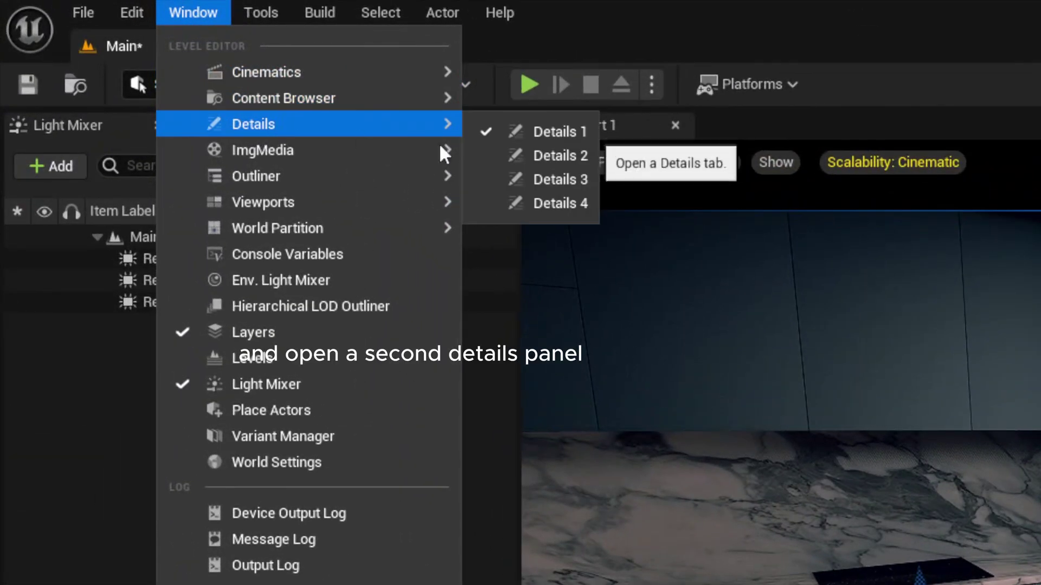
left_click(568, 158)
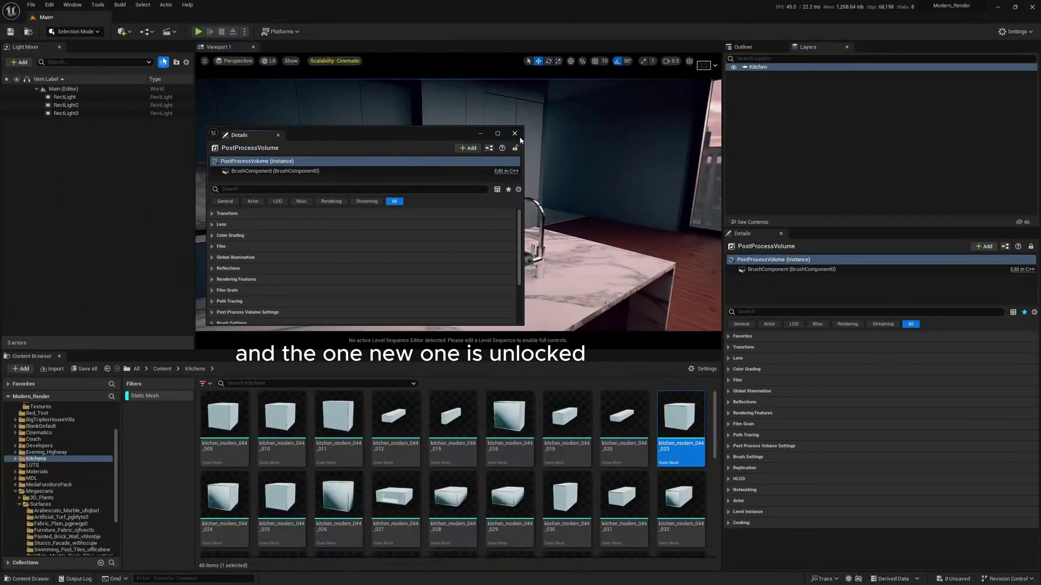
left_click_drag(413, 131, 315, 134)
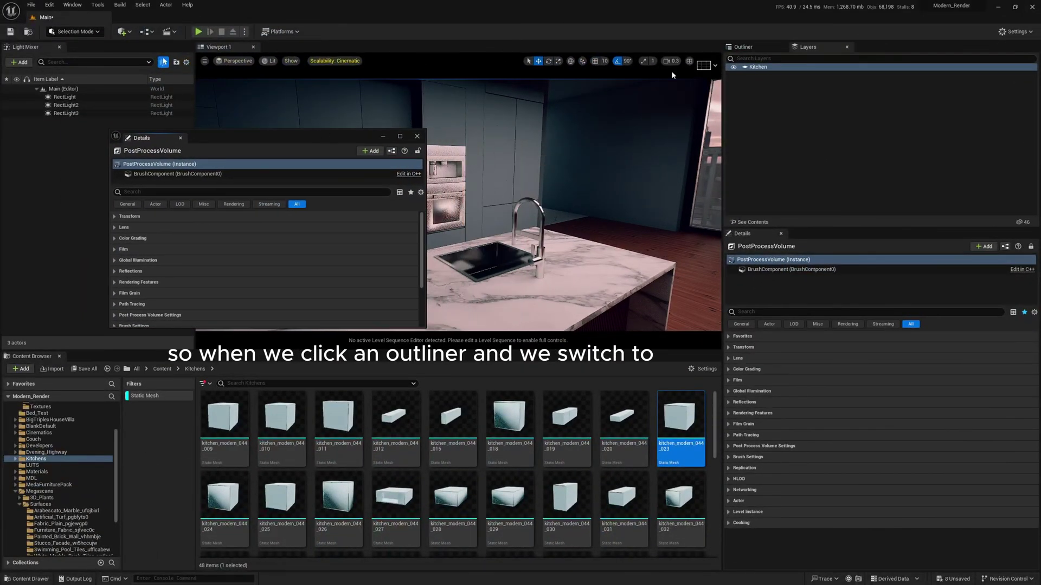
Search the Outliner for "light", select RectLight and dock the second Details panel between the Light Mixer and the viewport
left_click(742, 48)
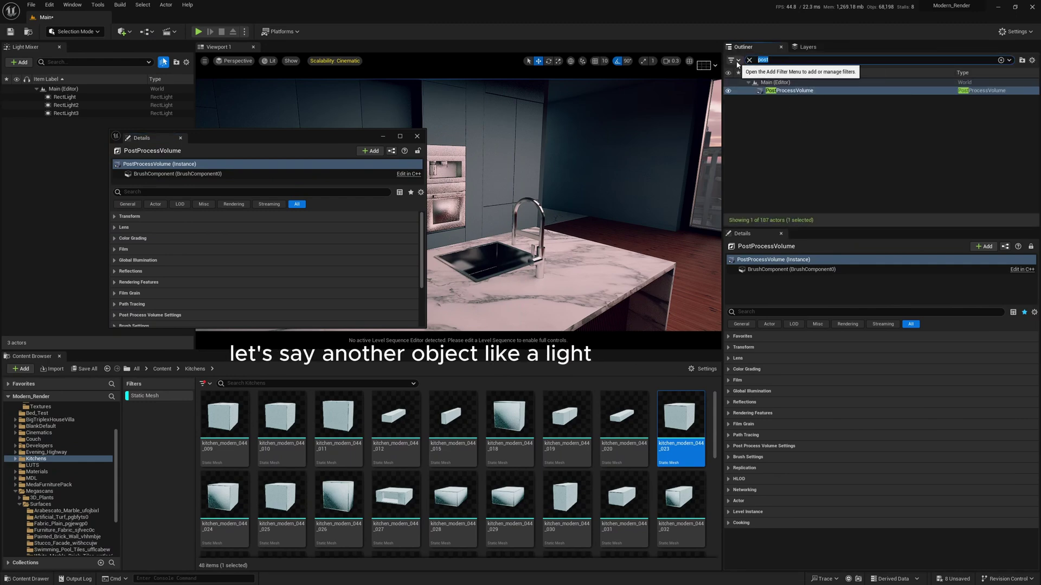
type("light")
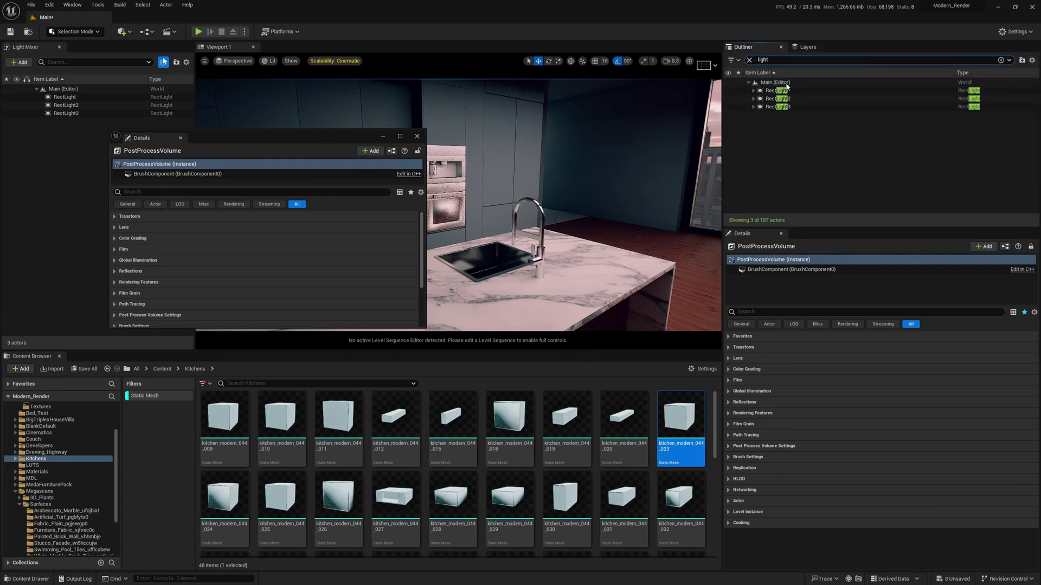
left_click(760, 91)
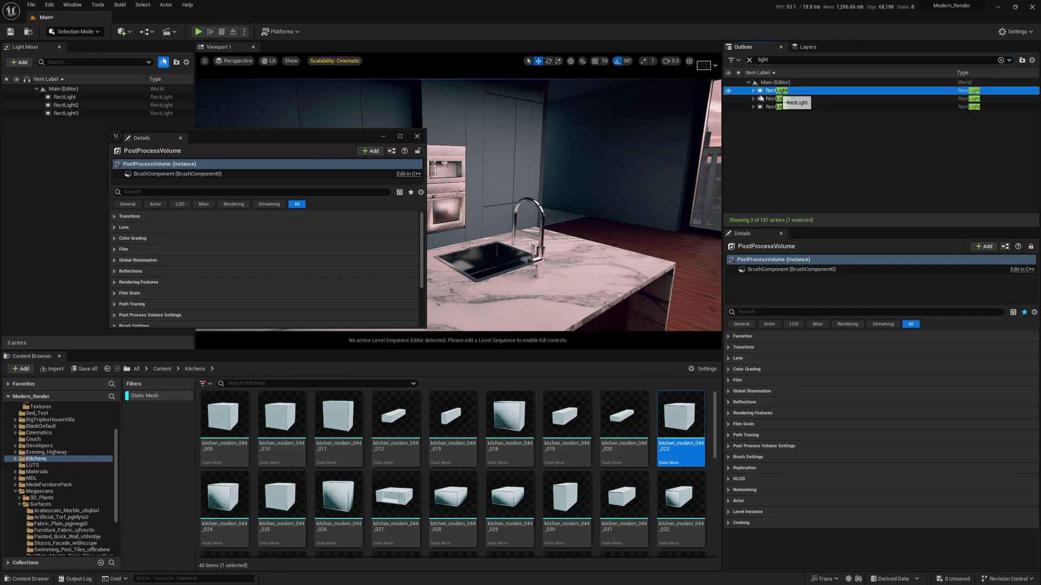
left_click(728, 91)
left_click(728, 91)
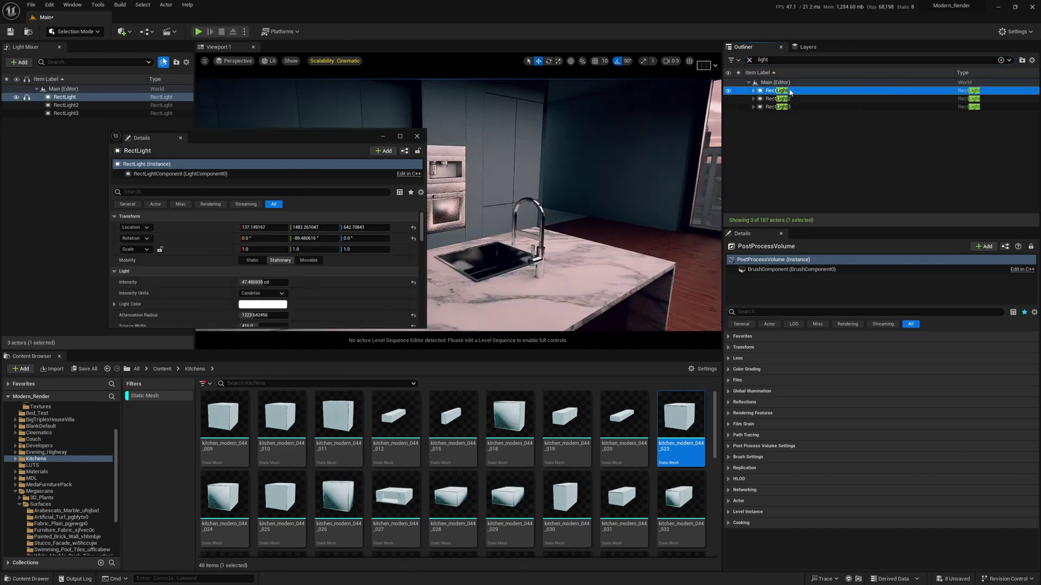
key("F2")
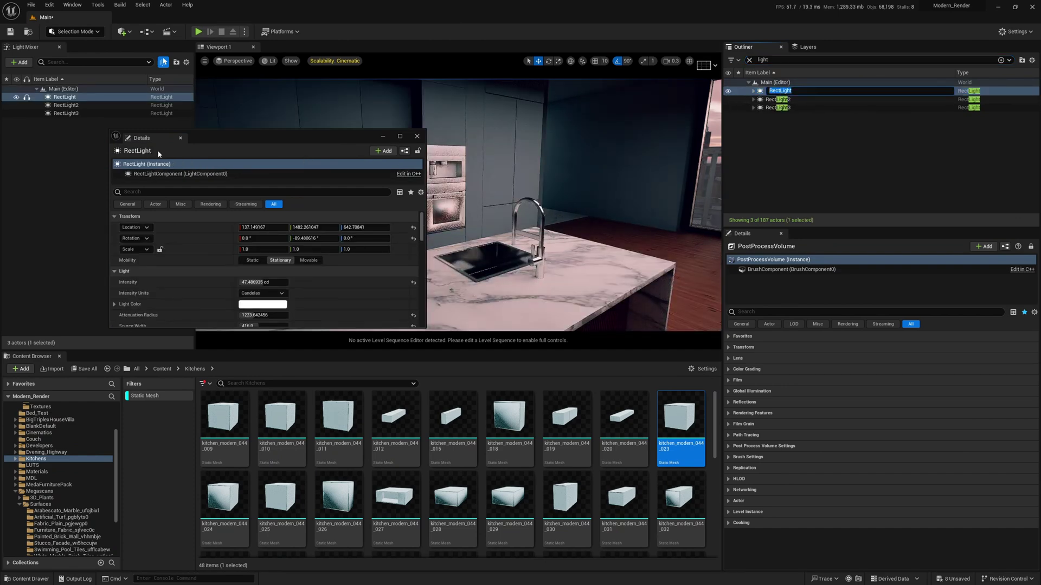
left_click_drag(240, 135, 177, 90)
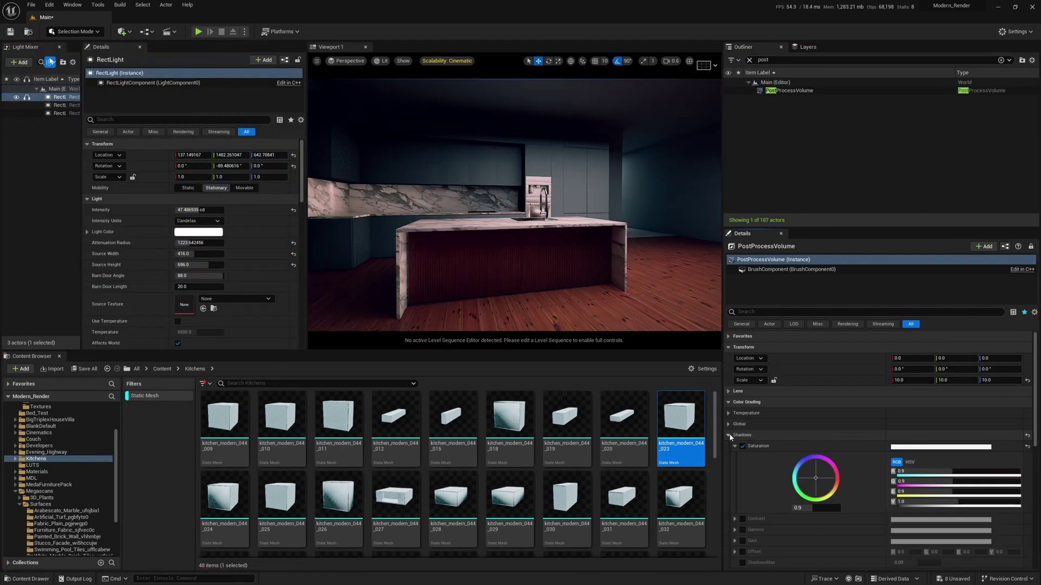
Expand the global Contrast under the PostProcessVolume's Color Grading and set it to 0.71
scroll(740, 432, "down", 1)
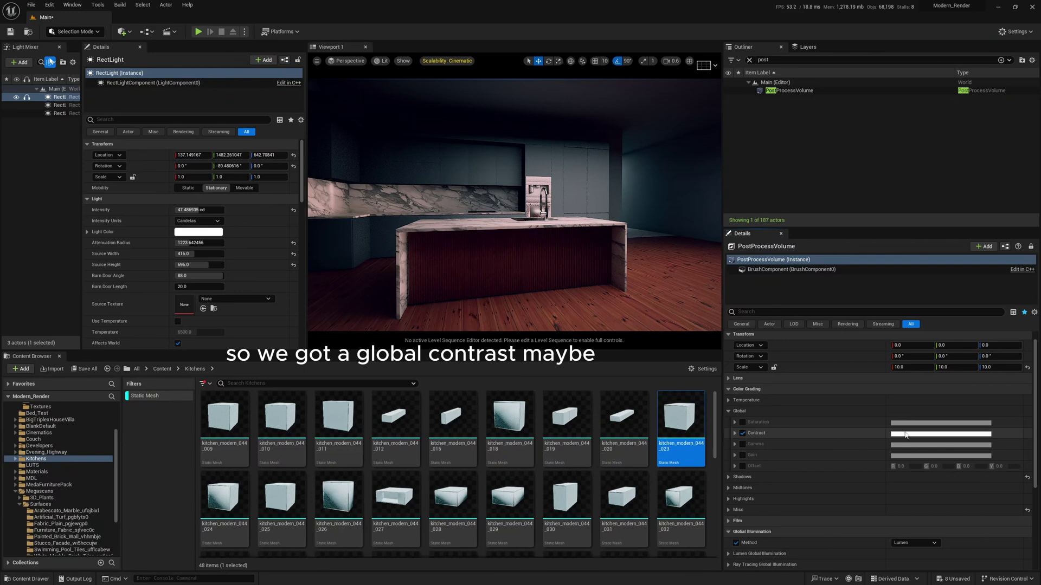
left_click(734, 433)
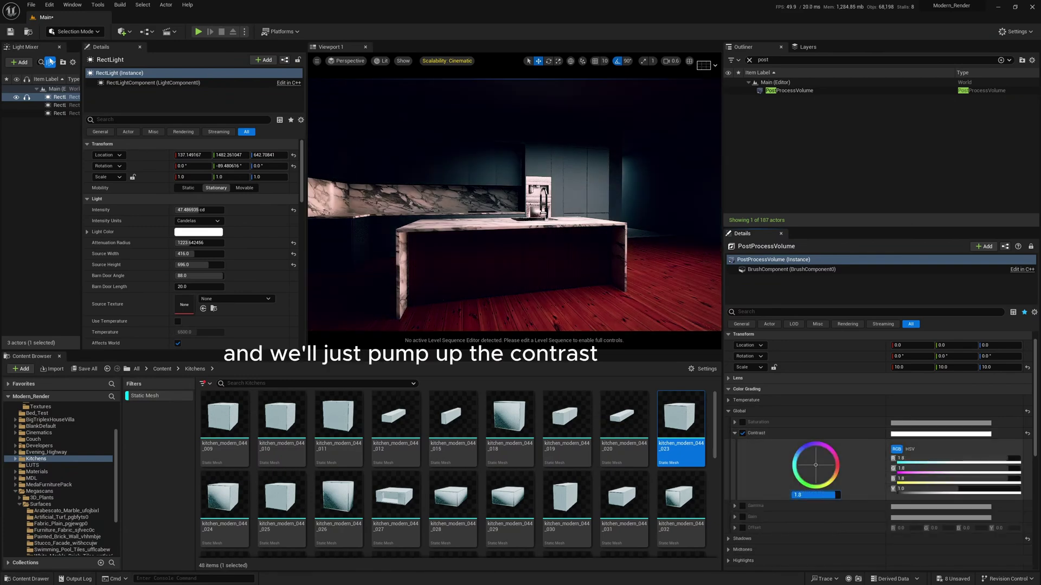
left_click_drag(821, 494, 793, 495)
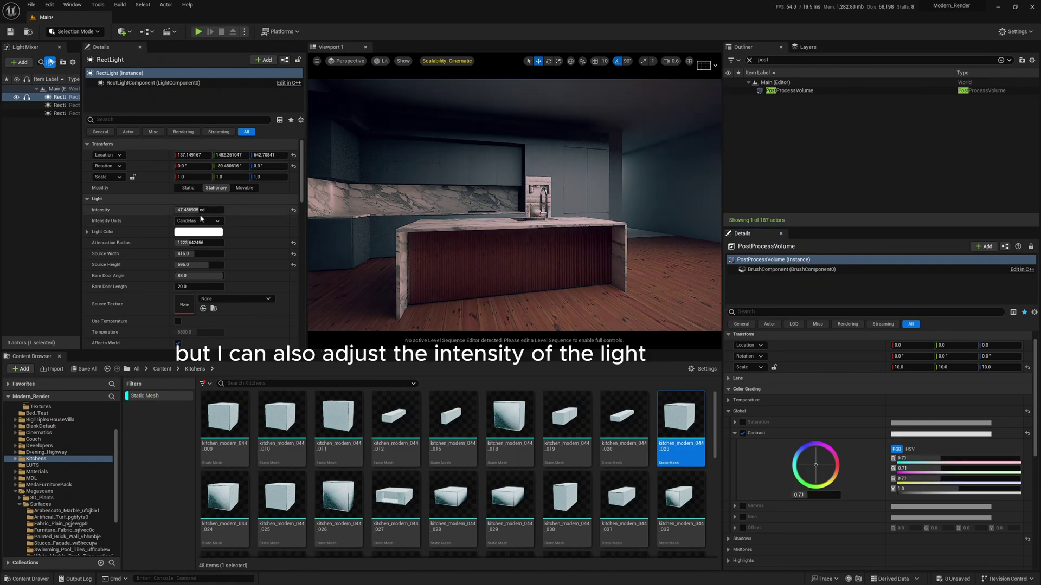
Adjust both actors side by side: RectLight's intensity to about 85.6 cd and the PostProcessVolume's global contrast to 0.61
left_click_drag(198, 210, 216, 210)
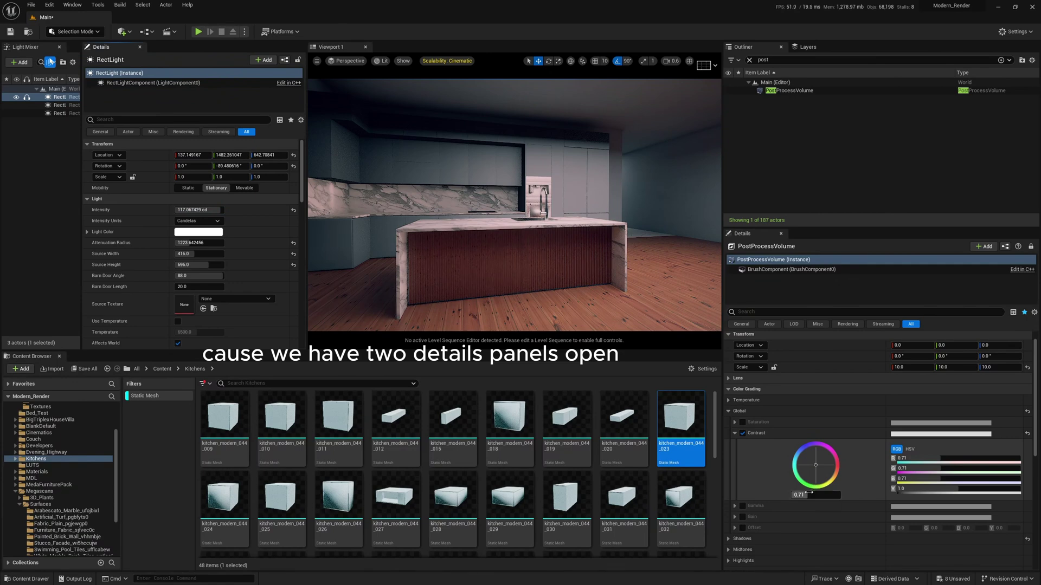
left_click_drag(811, 496, 804, 496)
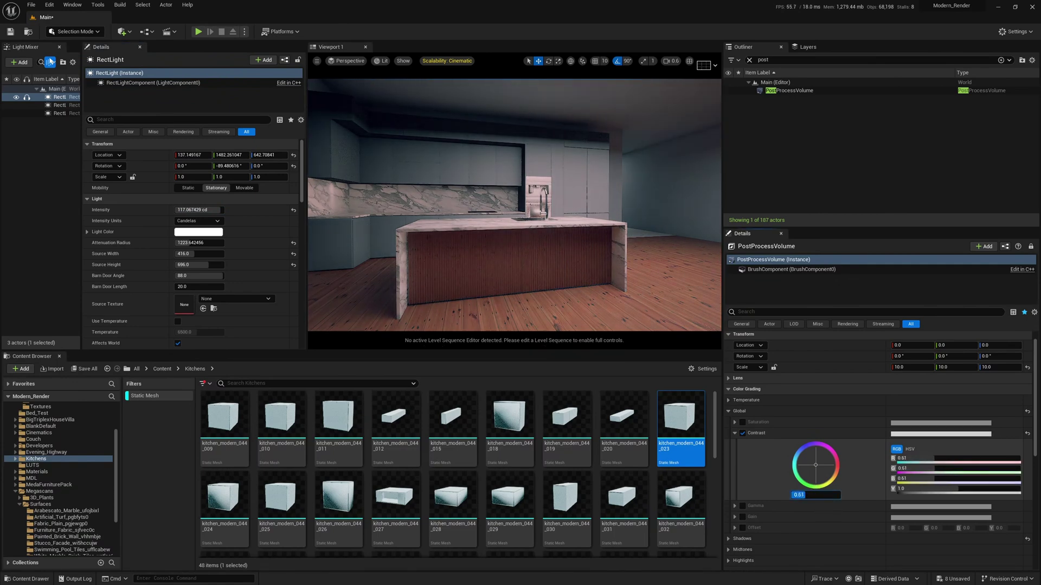
left_click_drag(196, 211, 188, 210)
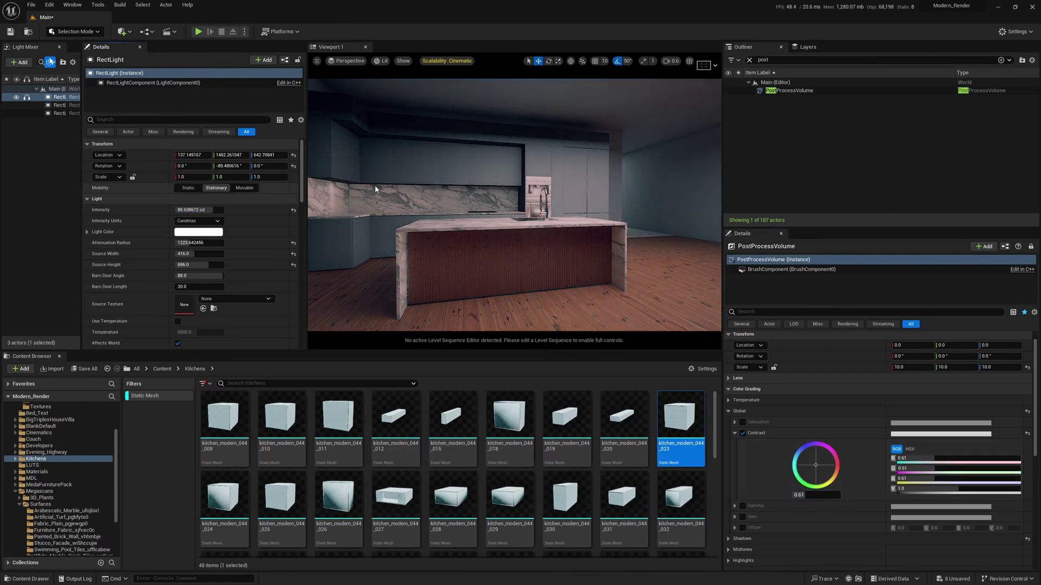
right_click_drag(376, 190, 420, 191)
mouse_move(606, 193)
right_mouse_down()
mouse_move(628, 187)
mouse_move(590, 194)
mouse_move(606, 194)
right_mouse_up()
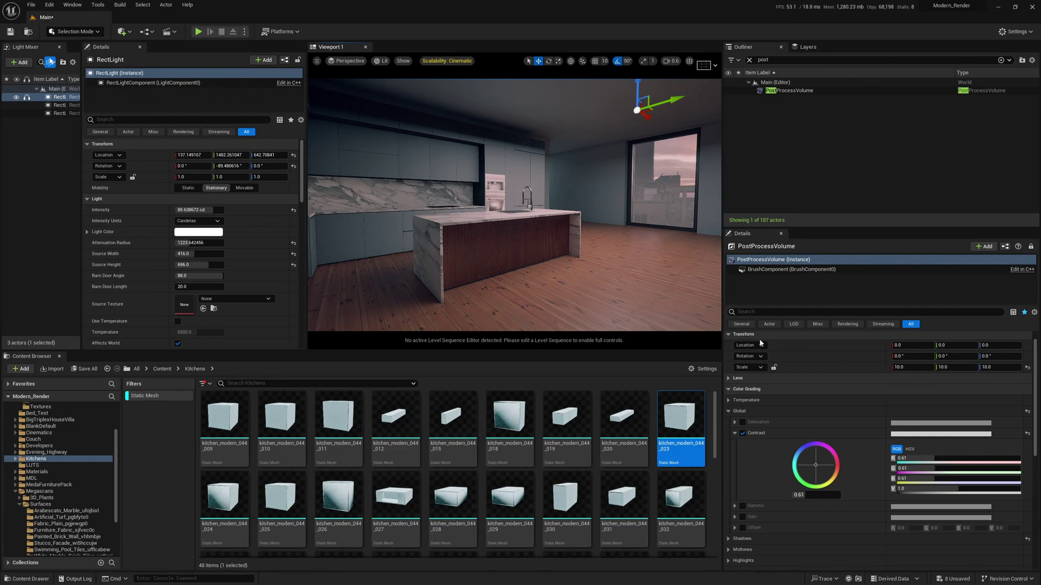
Examine which editor panels can be opened, including multiple Outliners, and inspect the kitchen with Boolean6 selected
left_click(74, 4)
mouse_move(96, 28)
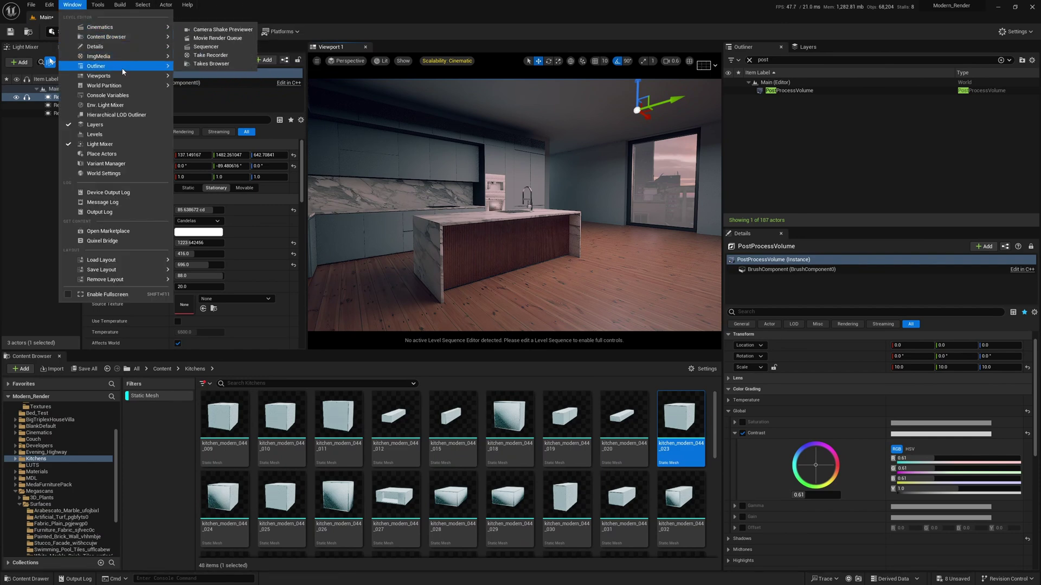
mouse_move(131, 77)
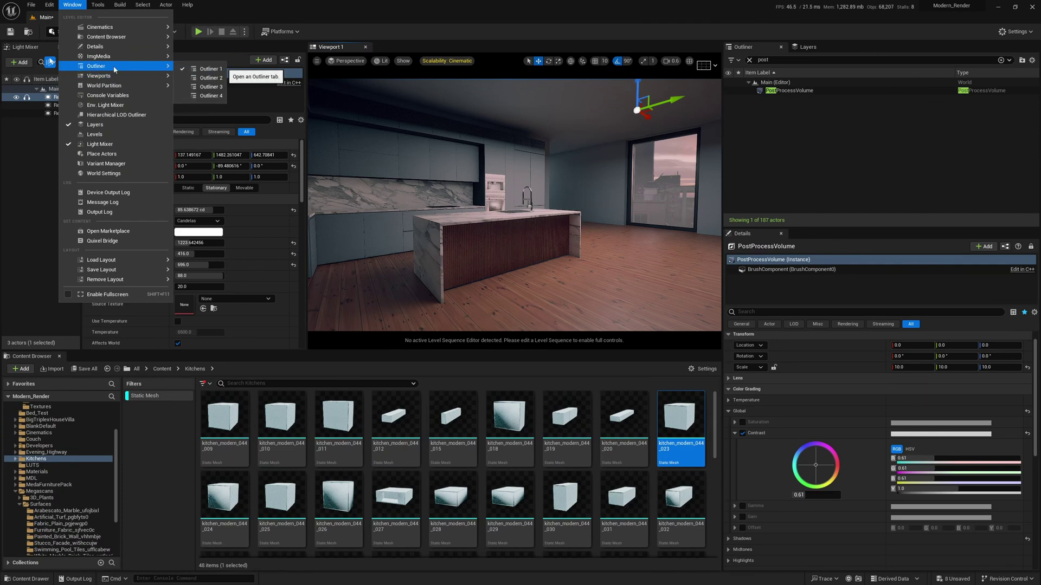
mouse_move(99, 60)
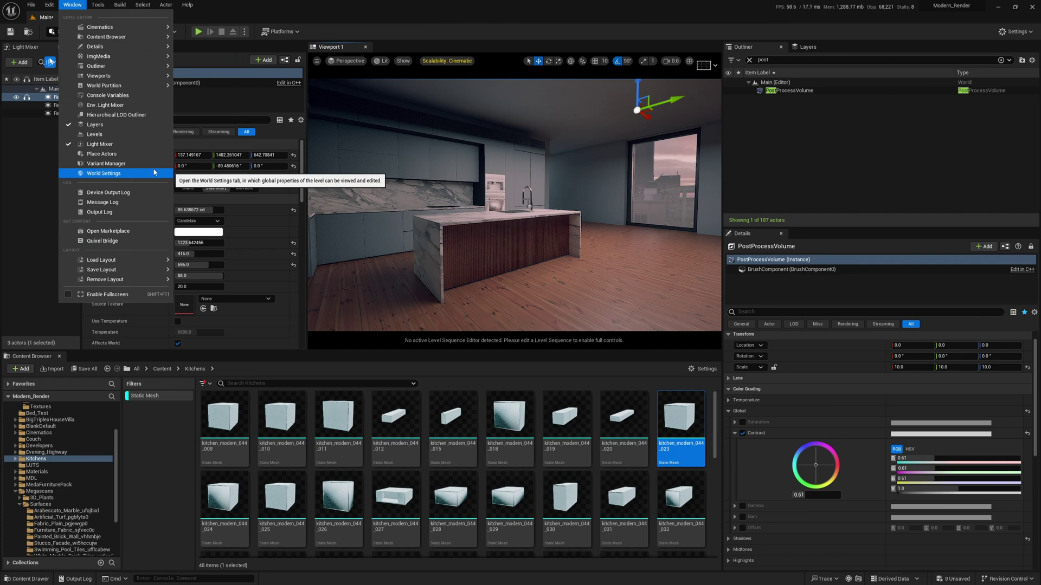
left_click(529, 144)
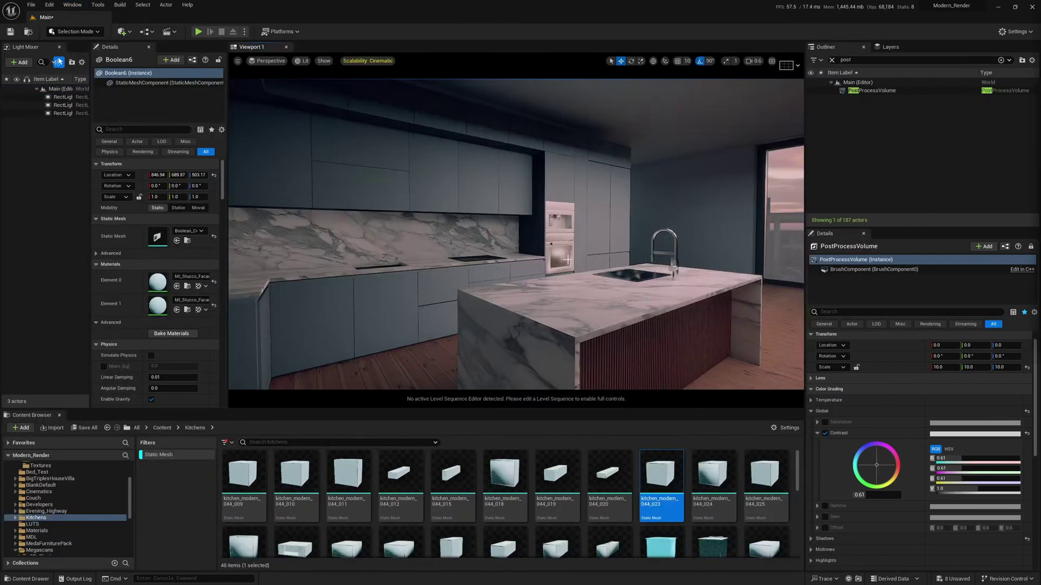
right_click_drag(584, 293, 597, 313)
key("w")
key("s")
right_click_drag(343, 205, 343, 195)
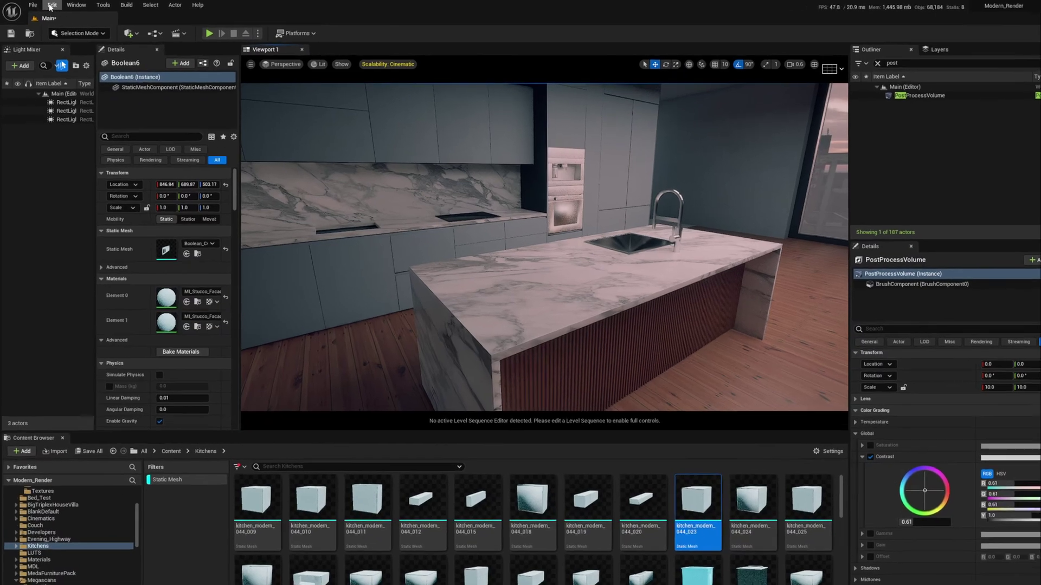
Search the plugins for "actor", enable the beta Actor Palette plugin and restart the editor
left_click(49, 4)
left_click(74, 136)
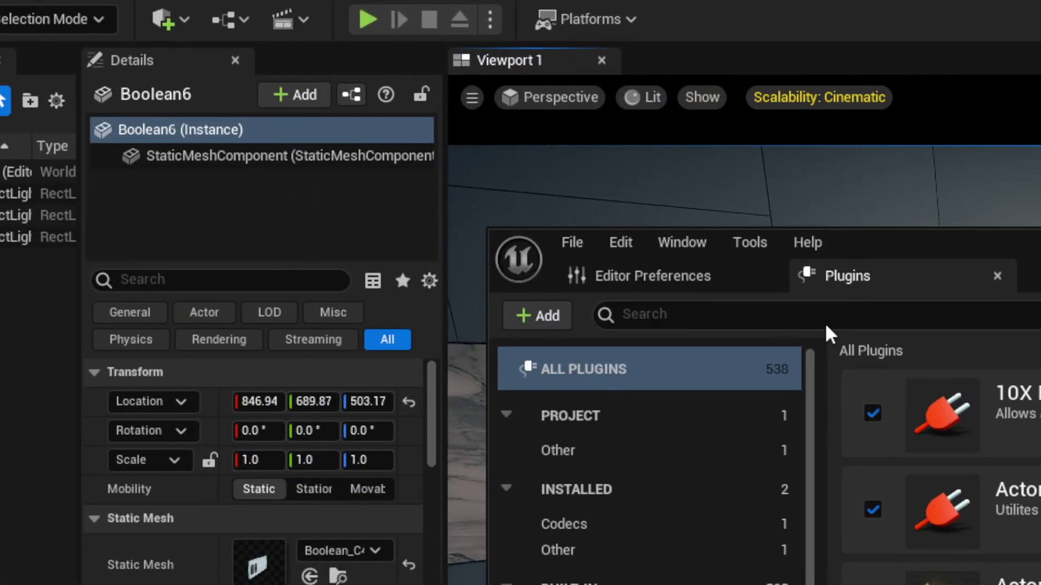
left_click(833, 301)
type("a")
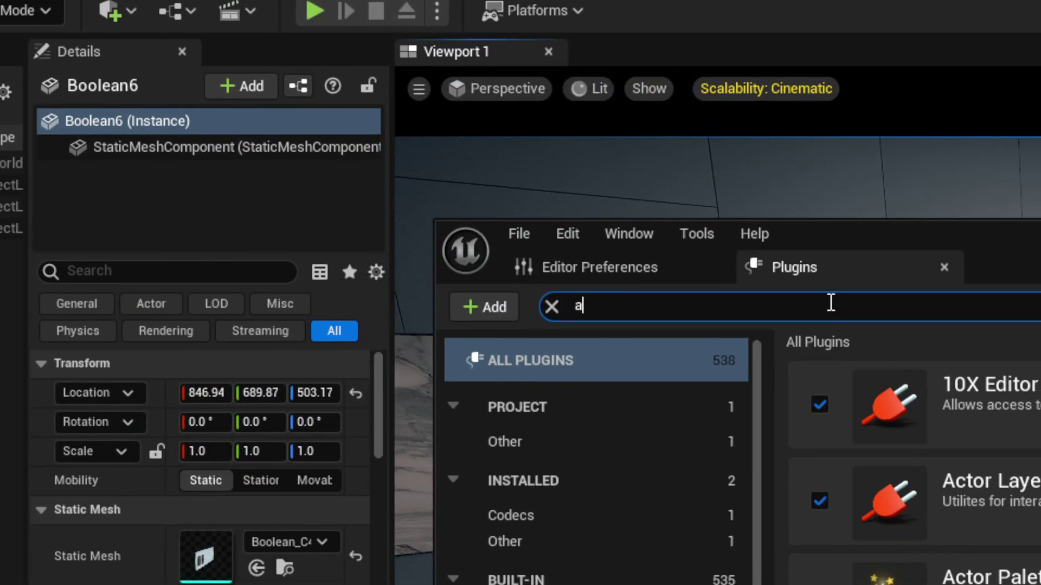
type("ctor")
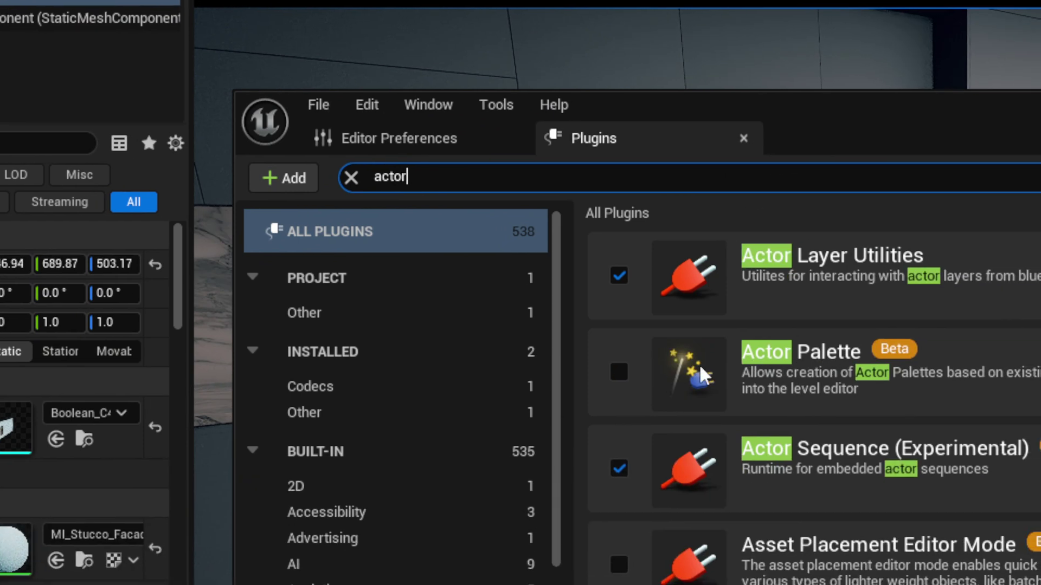
left_click(618, 372)
left_click(949, 438)
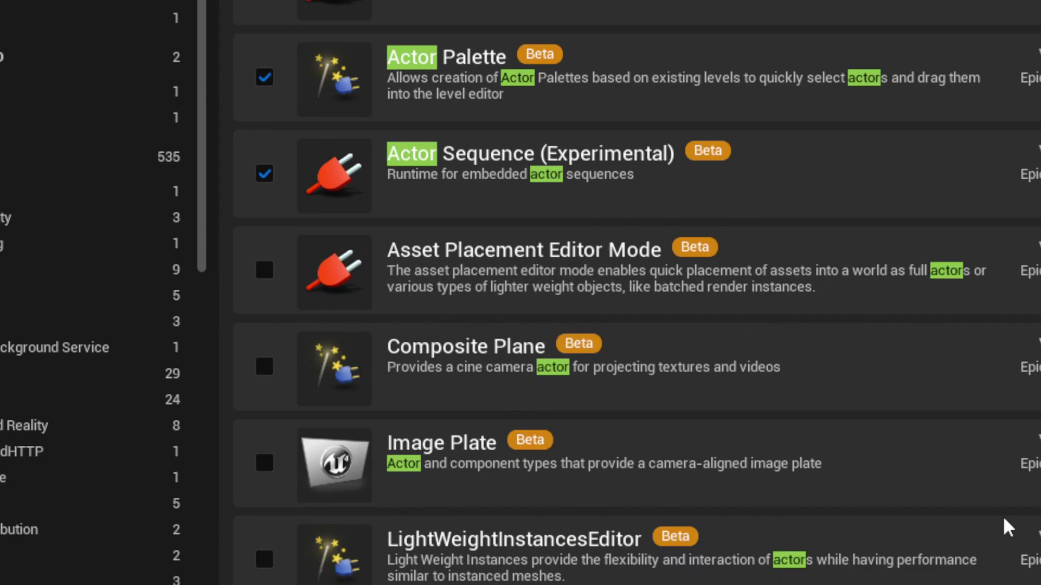
left_click(890, 461)
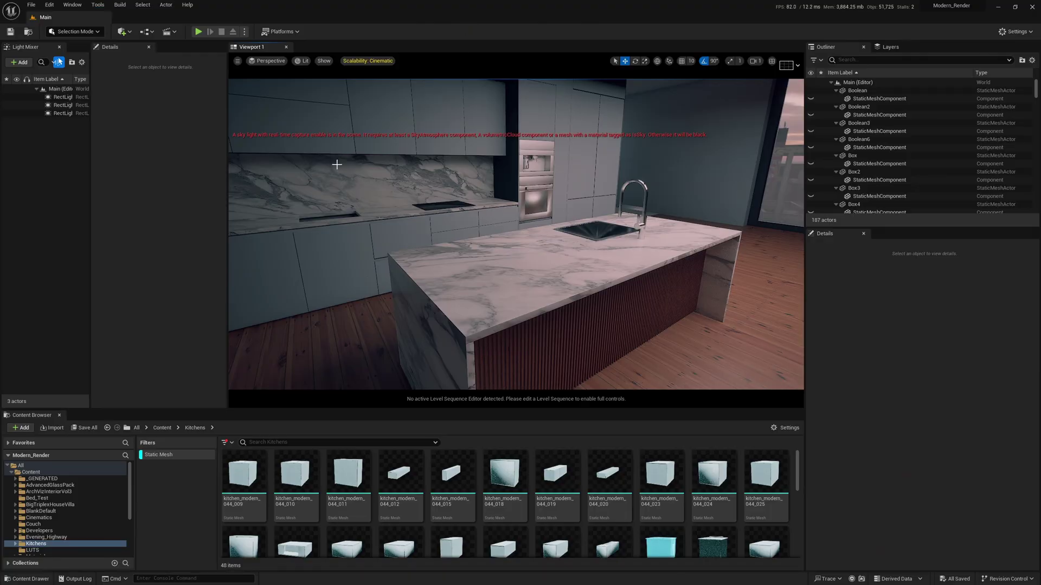
Open the Actor Palette 1 window
left_click(106, 6)
mouse_move(123, 54)
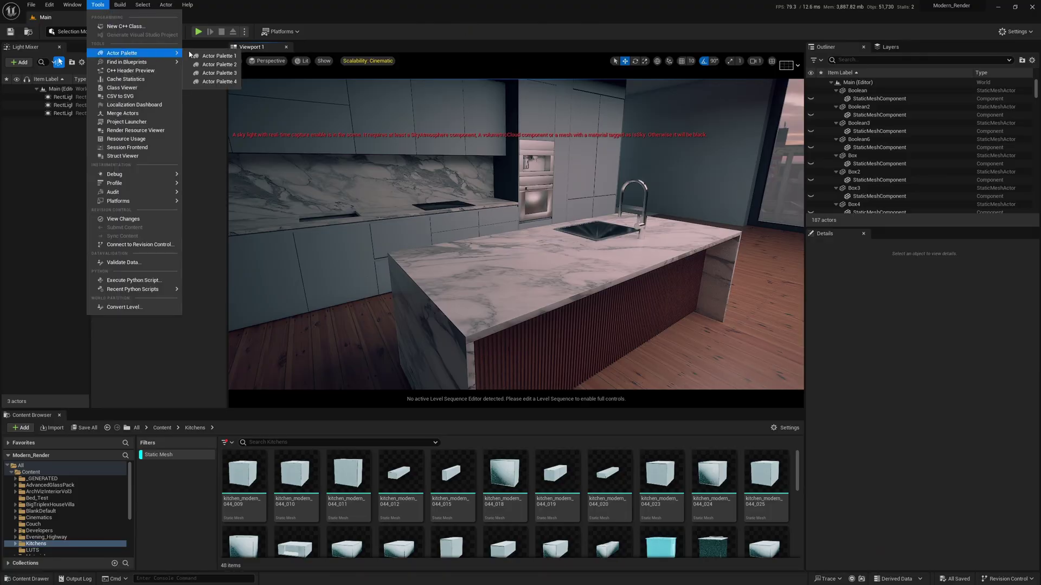
left_click(211, 57)
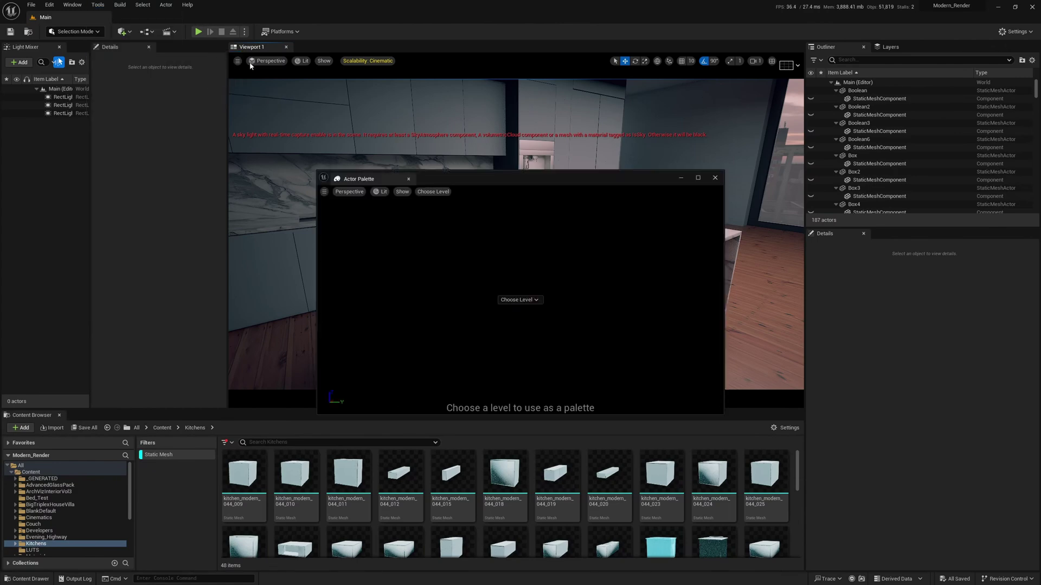
Open the Actor Palette 1 window again and load the DemoMap level into it
left_click_drag(463, 182, 387, 161)
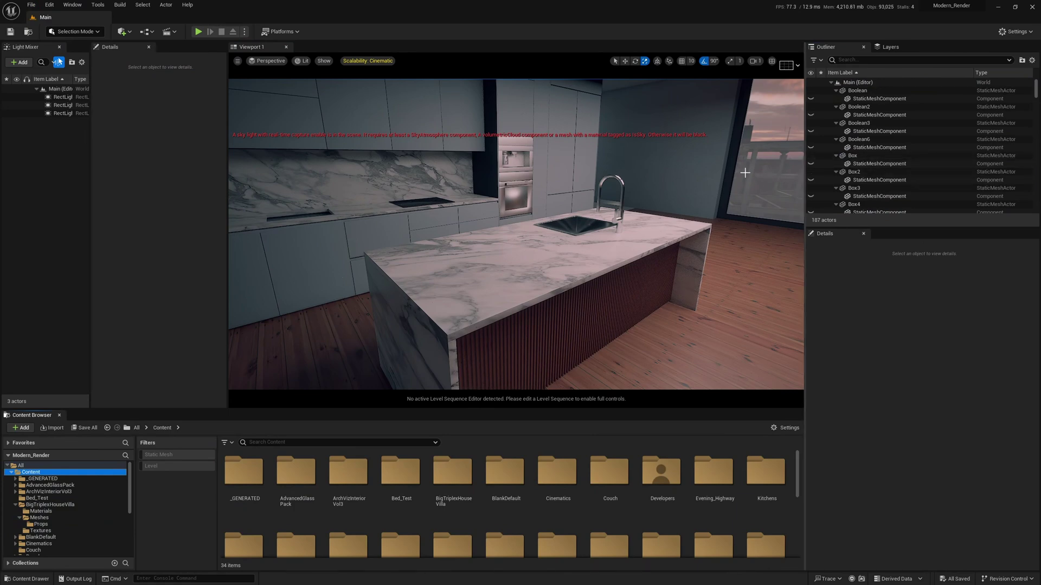
left_click(98, 5)
mouse_move(122, 54)
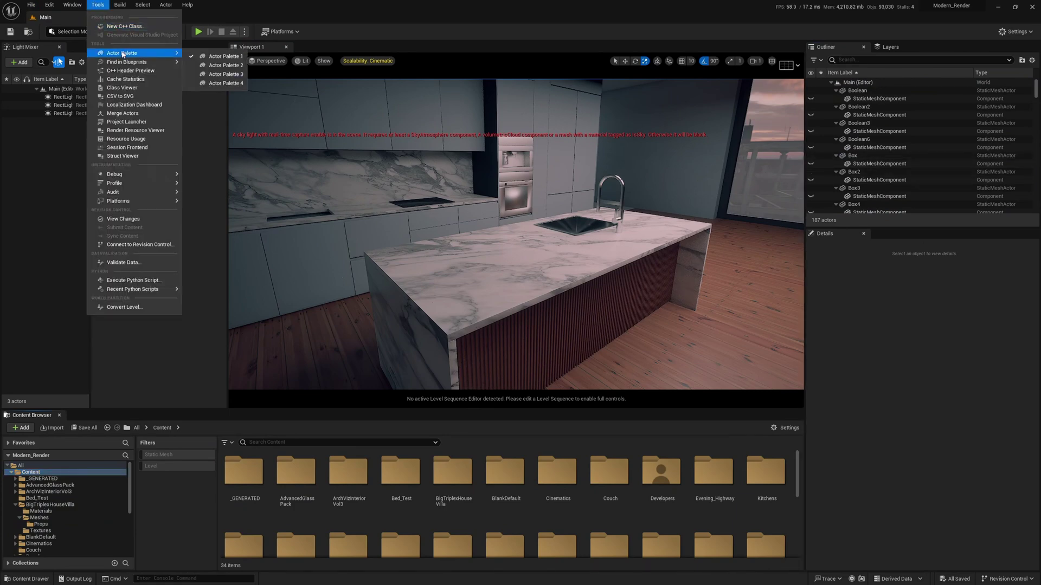
left_click(221, 56)
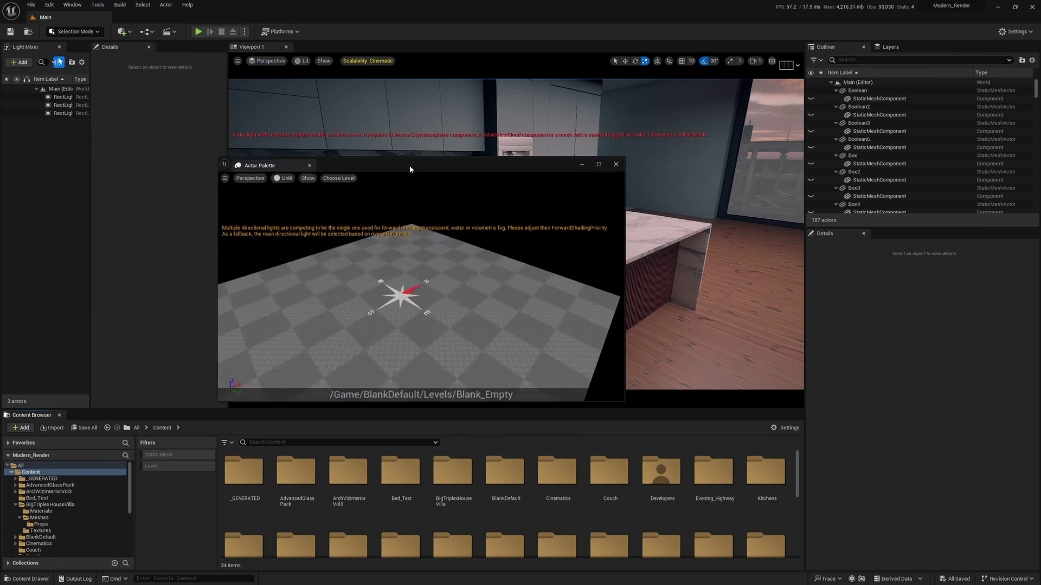
left_click_drag(409, 169, 462, 166)
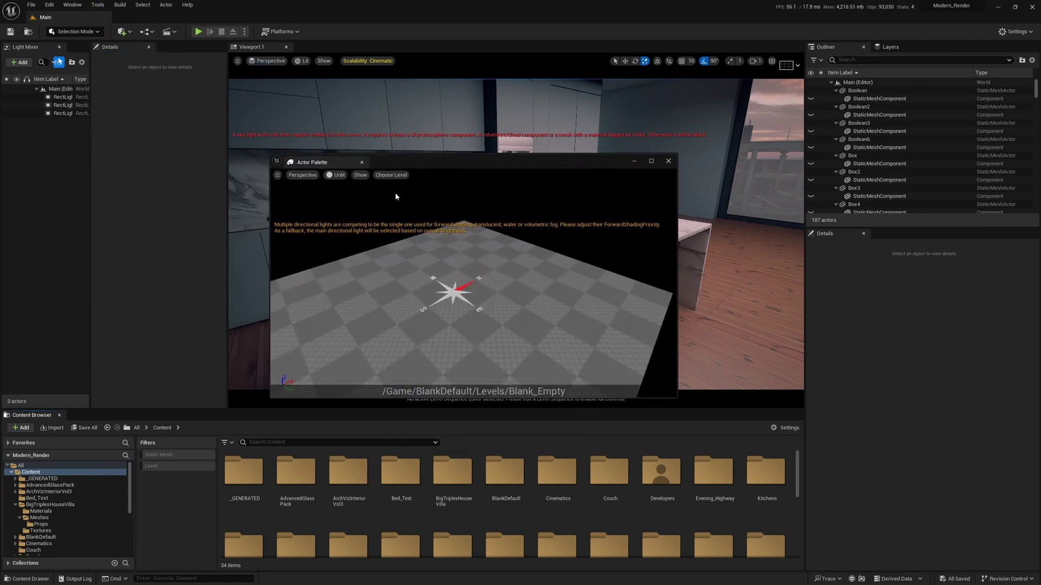
left_click(391, 175)
mouse_move(399, 187)
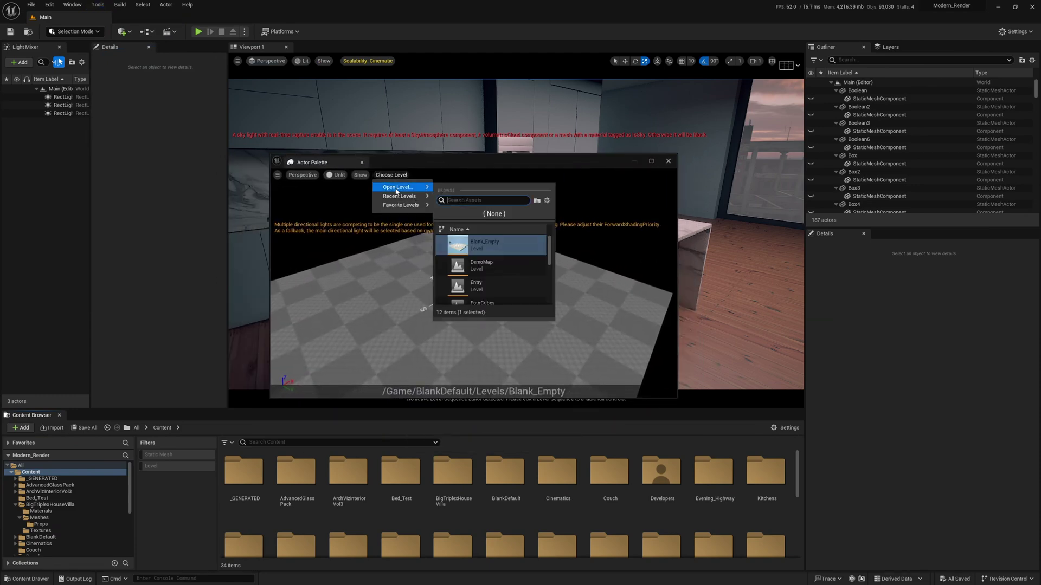
left_click(490, 266)
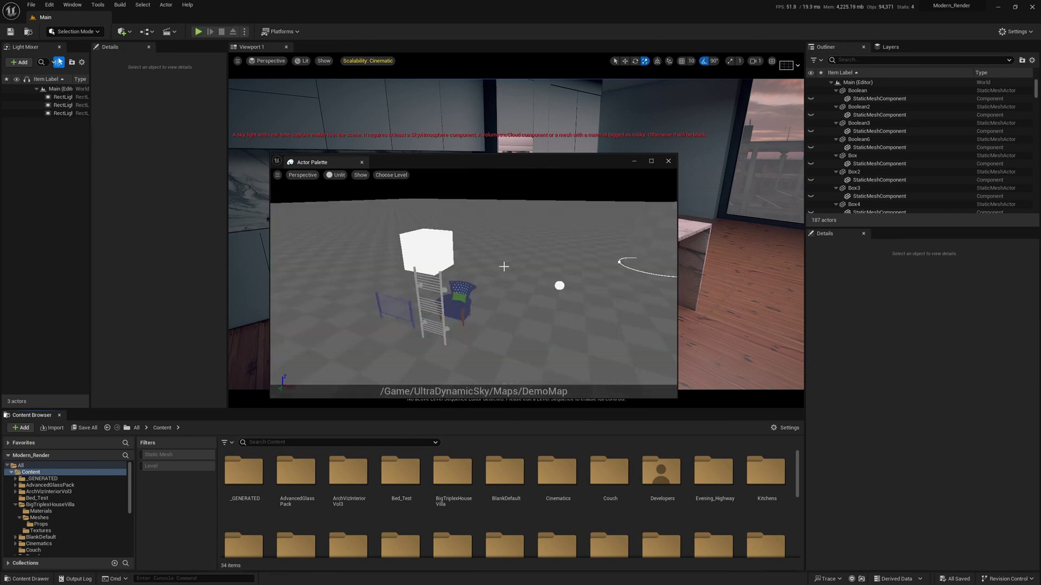
Select the fence and the bath heater in the palette level and place the bath heater on the kitchen floor
right_click_drag(504, 267, 439, 247)
key("w")
key("w")
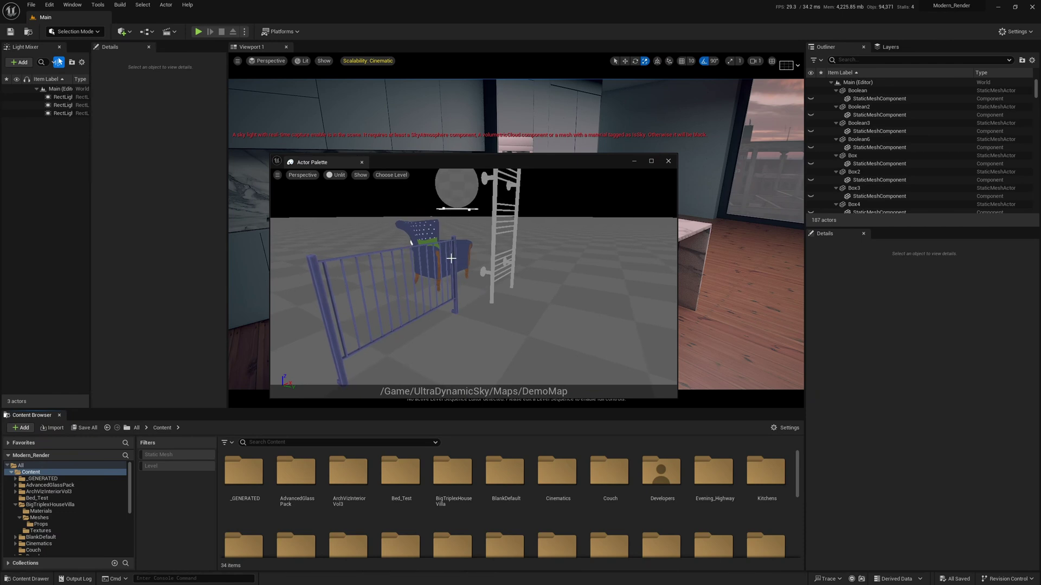
left_click(451, 258)
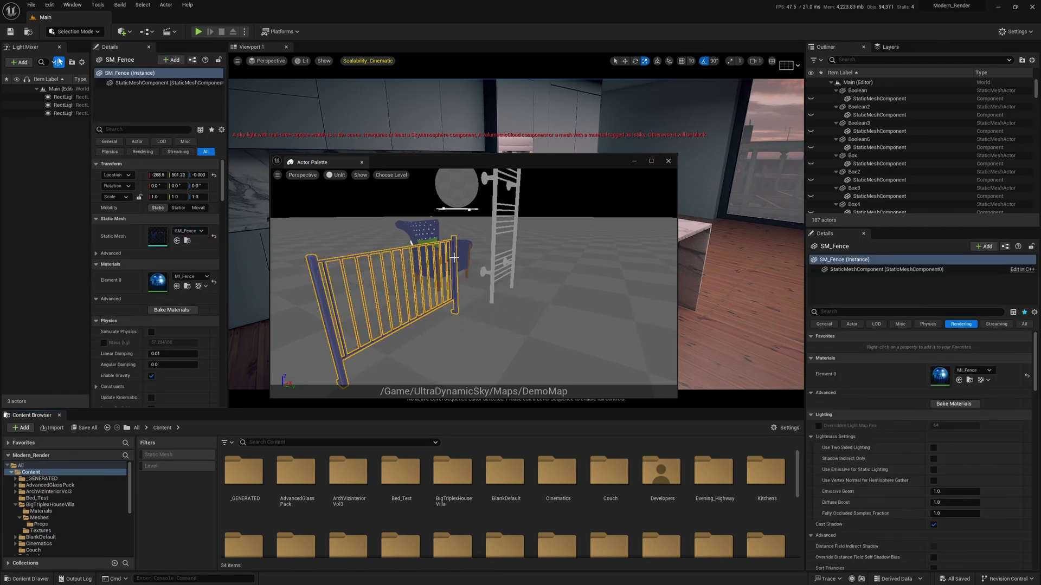
left_click(494, 244, "ctrl")
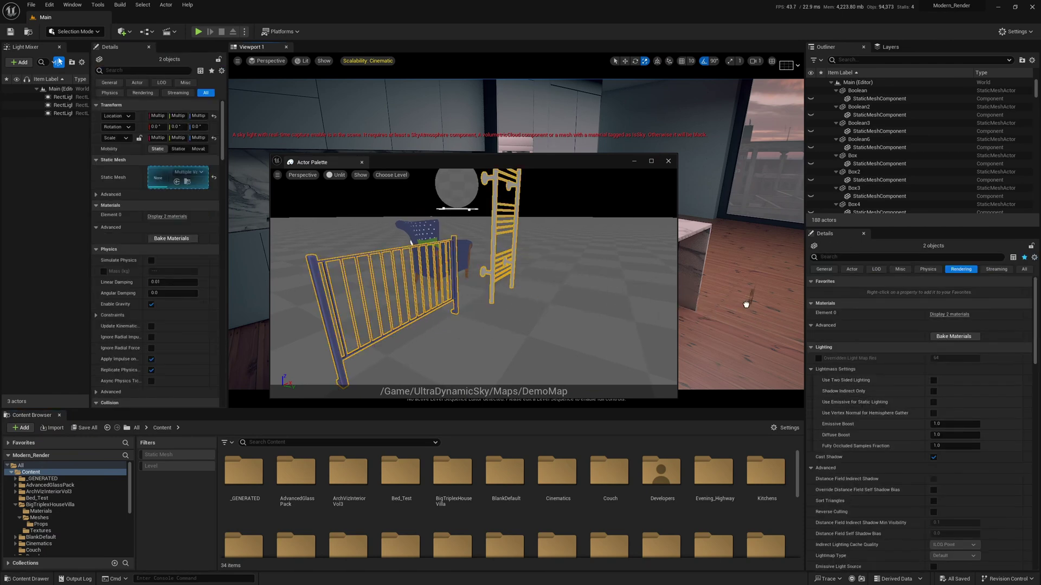
left_click_drag(734, 318, 735, 318)
right_click_drag(735, 319, 699, 312)
Dock the Actor Palette above the narrow Details panel, enlarged in height and width, and switch its view to Lit
left_click_drag(318, 162, 145, 49)
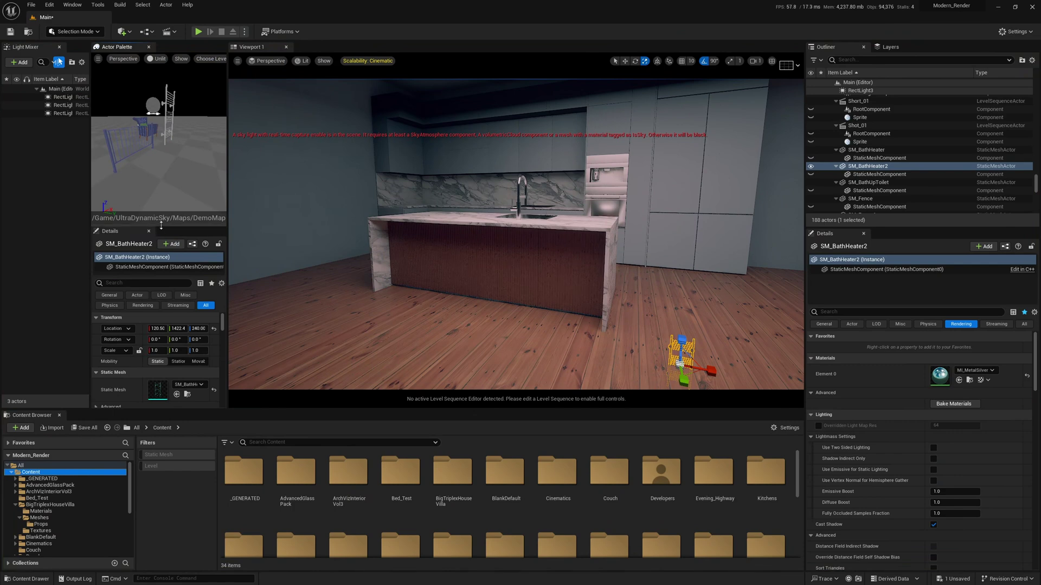
left_click_drag(161, 225, 163, 381)
left_click_drag(228, 314, 342, 315)
key("s")
right_click_drag(229, 199, 266, 194)
key("alt+4")
key("s")
key("a")
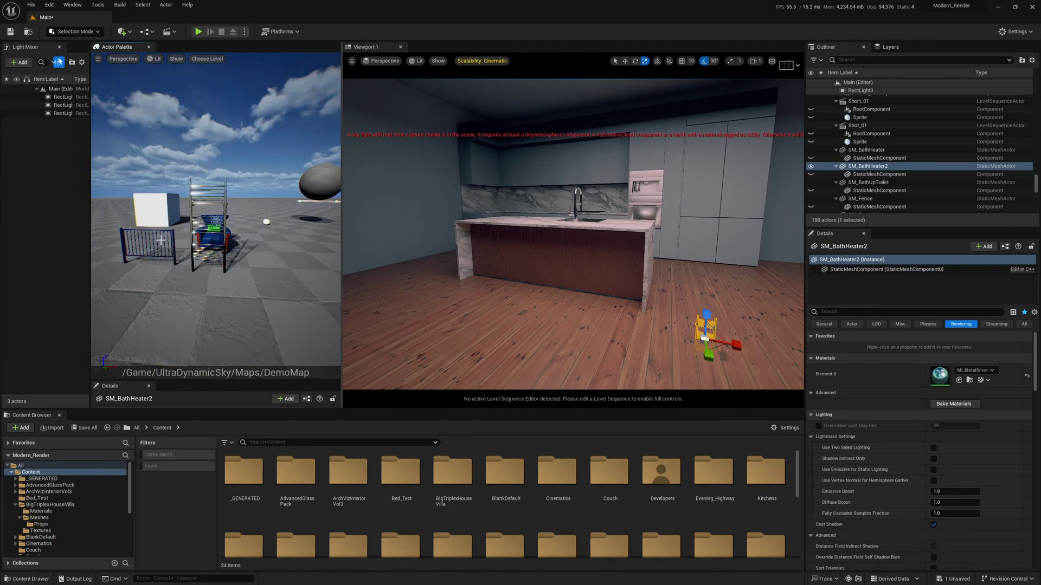
Place the white cube, the sphere and the blue armchair from the Actor Palette into the kitchen scene
left_click_drag(168, 216, 484, 249)
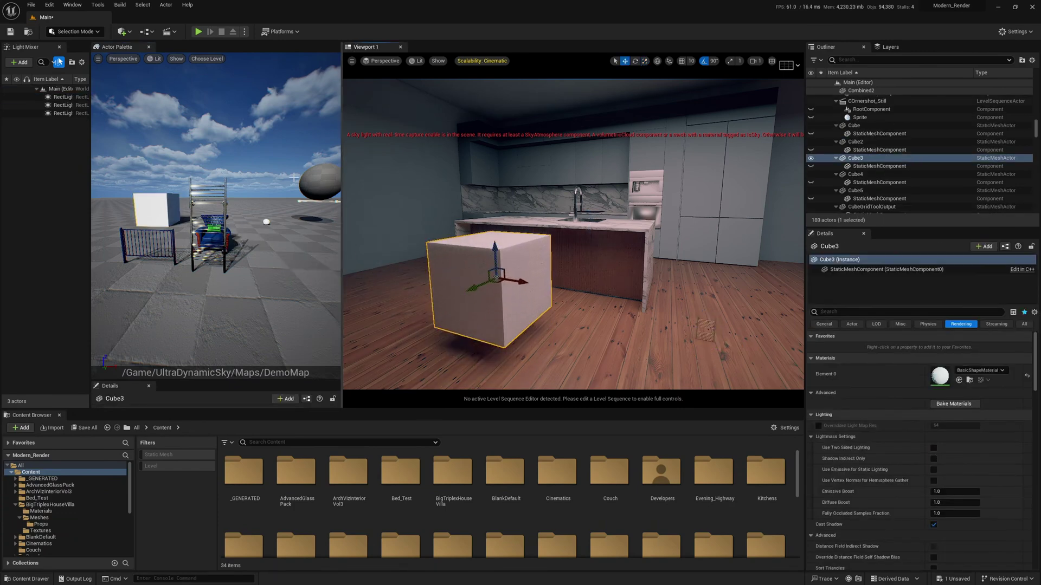
left_click_drag(308, 181, 605, 249)
left_click_drag(223, 232, 746, 330)
right_click_drag(745, 330, 767, 355)
key("w")
key("s")
right_click_drag(406, 260, 406, 261)
key("d")
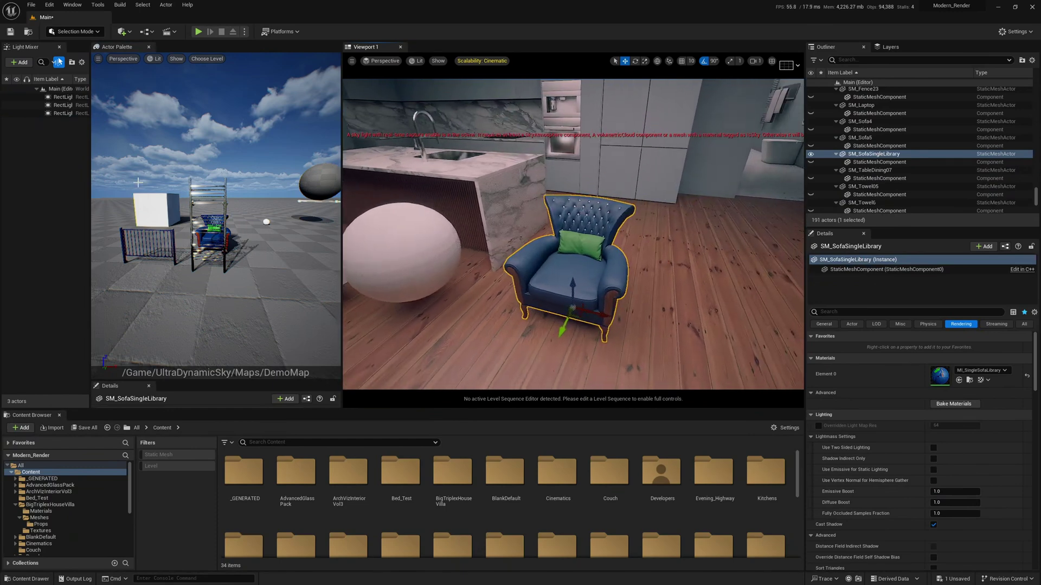
key("s")
right_click_drag(137, 183, 118, 212)
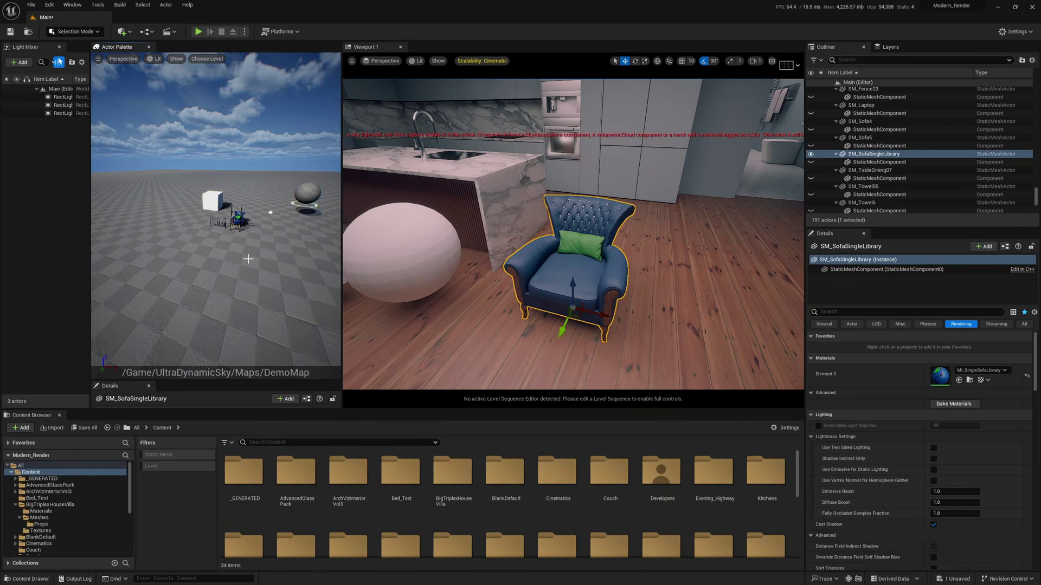
mouse_move(234, 238)
right_mouse_down()
mouse_move(233, 221)
mouse_move(236, 245)
mouse_move(228, 238)
right_mouse_up()
key("w")
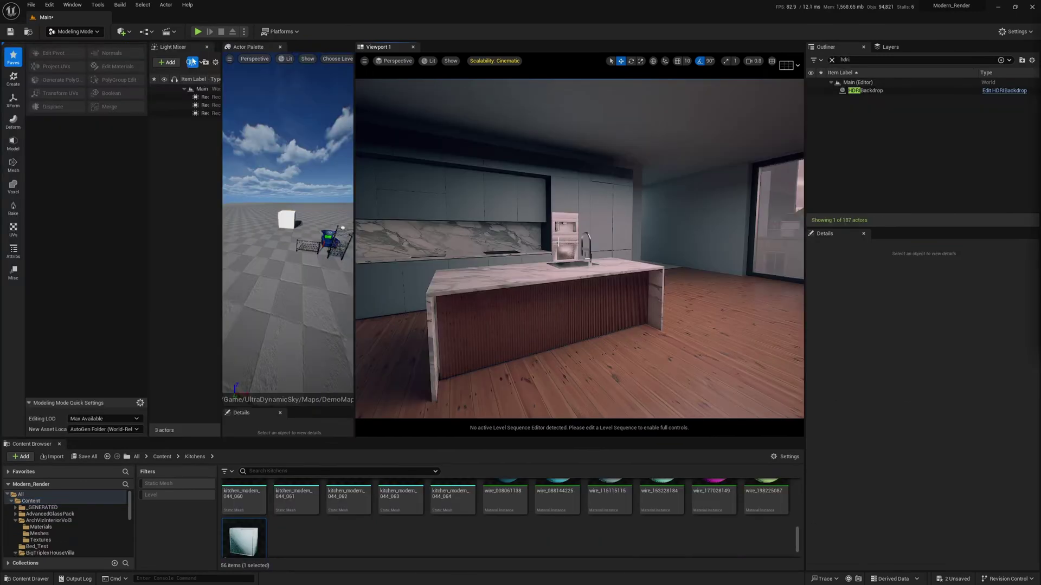
Place the Wrecked_normals mesh raised above the floor near the kitchen island and move its pivot to the box's center
right_click_drag(579, 249, 612, 271)
key("w")
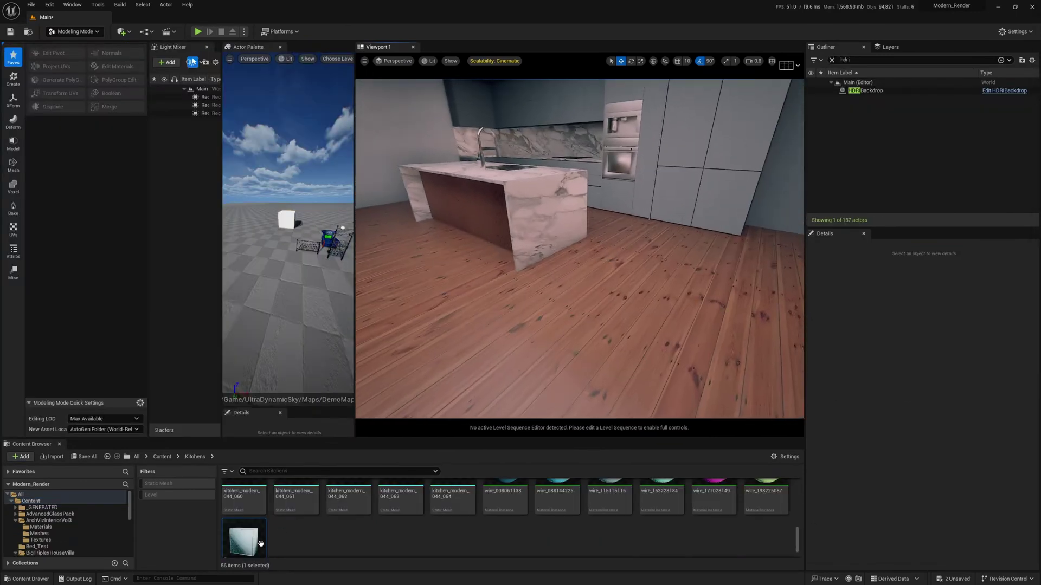
left_click(533, 325)
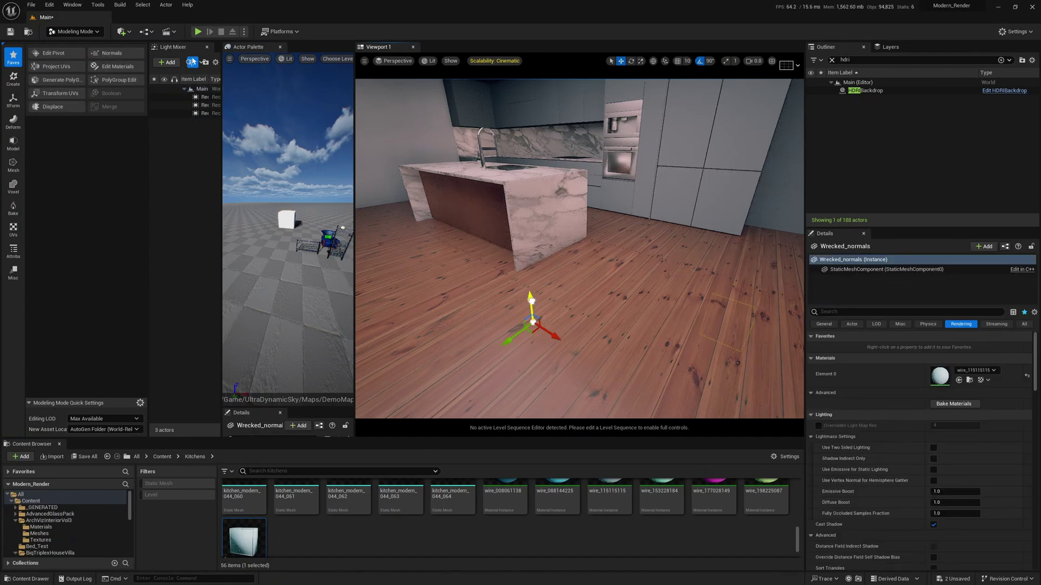
left_click_drag(531, 300, 524, 164)
key("d")
mouse_move(547, 162)
right_mouse_down()
mouse_move(607, 162)
mouse_move(558, 155)
right_mouse_up()
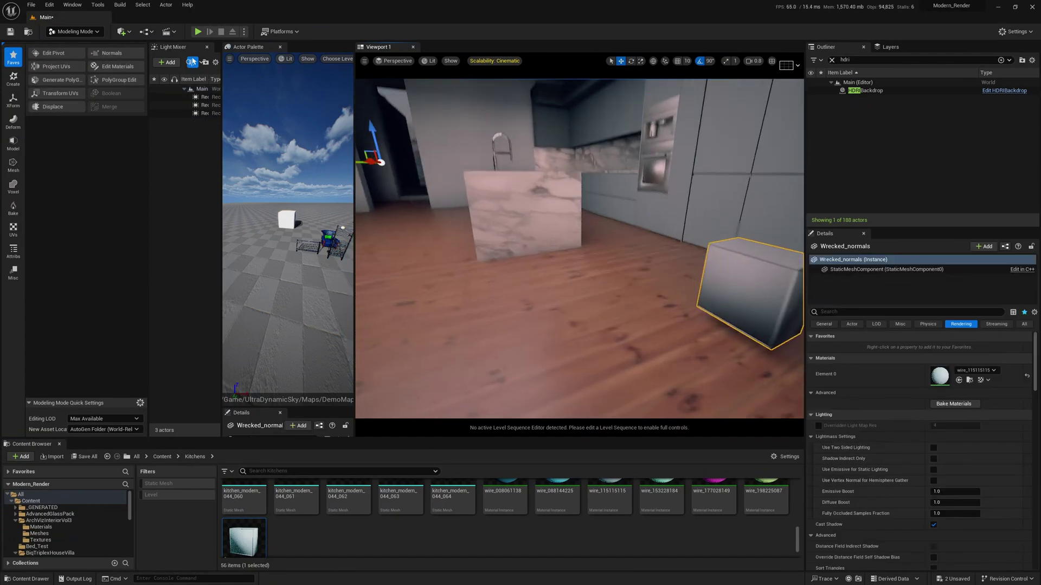
left_click(54, 54)
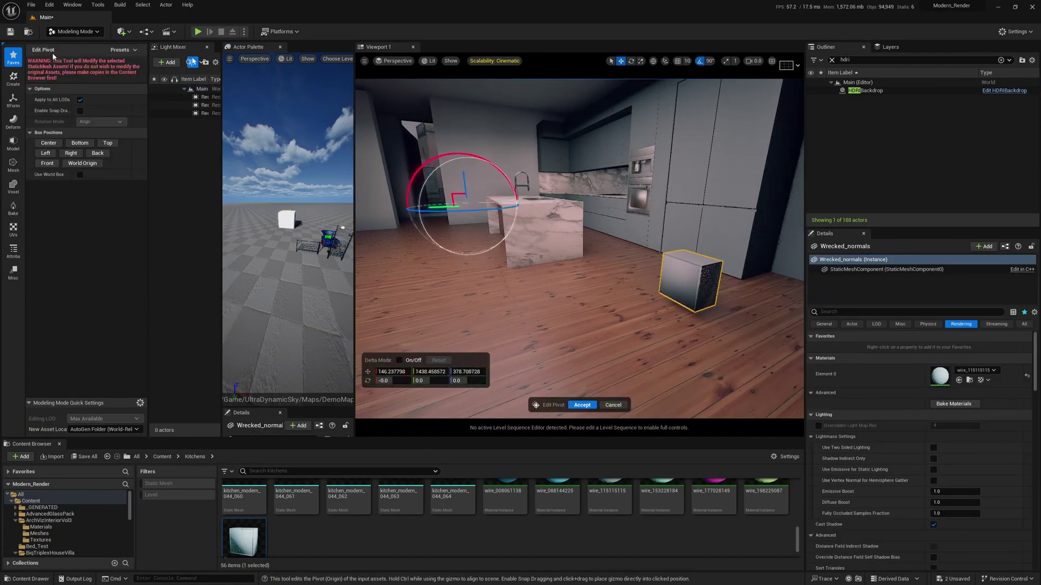
left_click(581, 405)
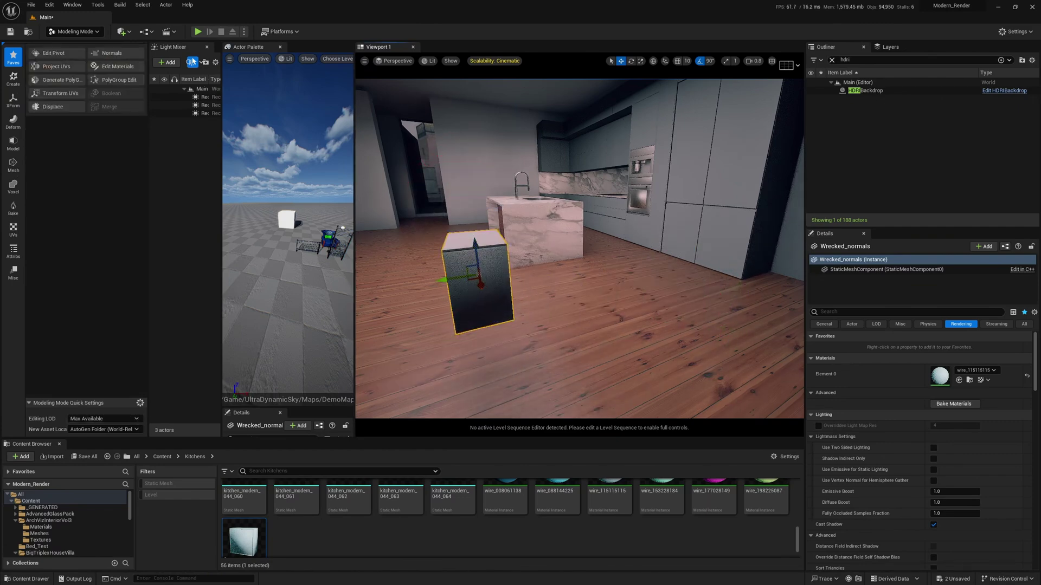
Recalculate the normals of the Wrecked_normals box with the Normals tool and accept the result
right_click_drag(579, 249, 720, 244)
right_click_drag(479, 317, 439, 279)
scroll(556, 287, "down", 4)
right_click_drag(607, 238, 596, 290)
key("f")
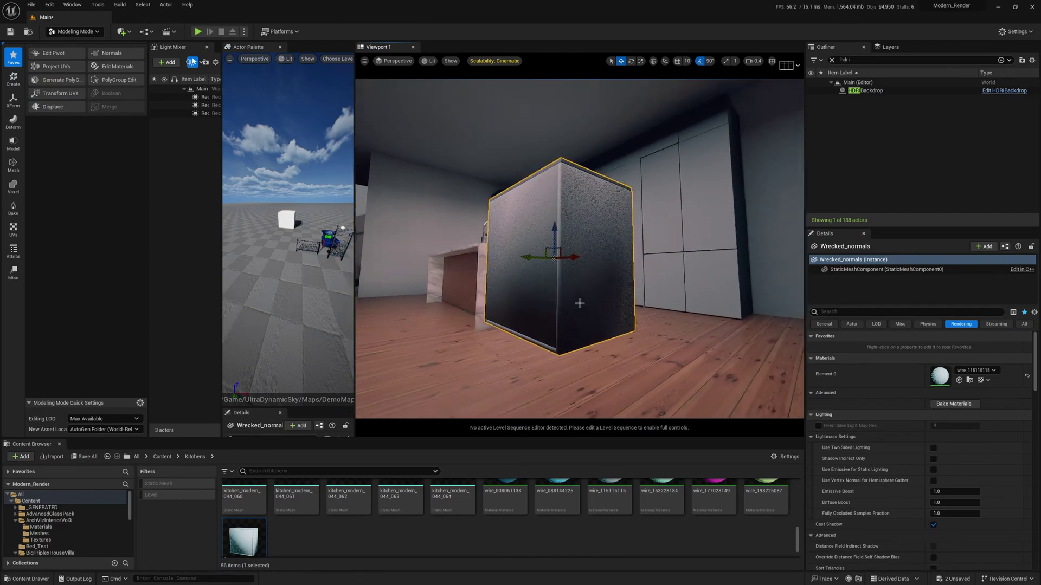
mouse_move(576, 297)
right_mouse_down()
mouse_move(561, 290)
mouse_move(576, 282)
mouse_move(564, 276)
mouse_move(582, 304)
mouse_move(572, 312)
right_mouse_up()
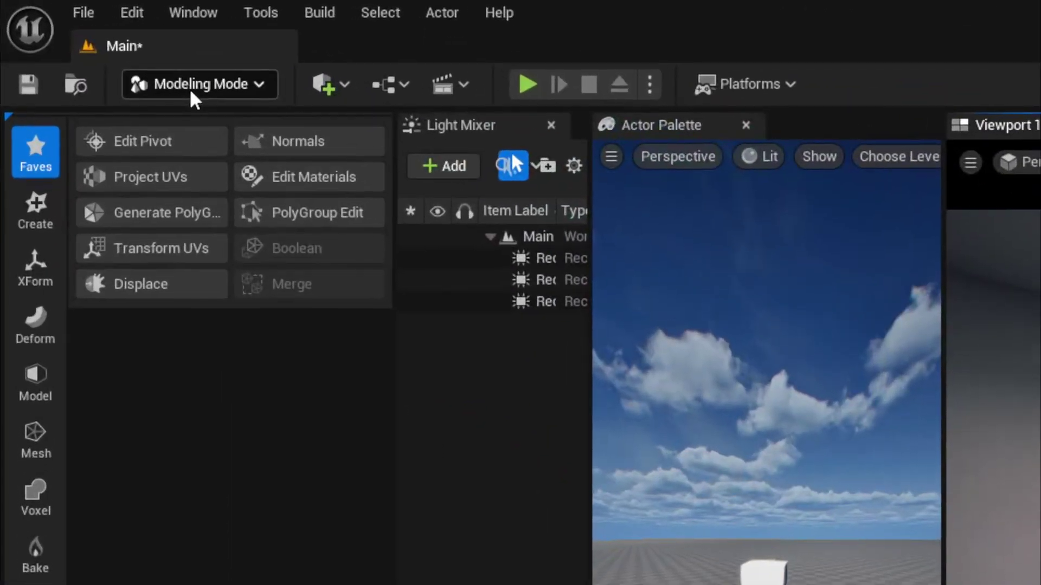
left_click(190, 89)
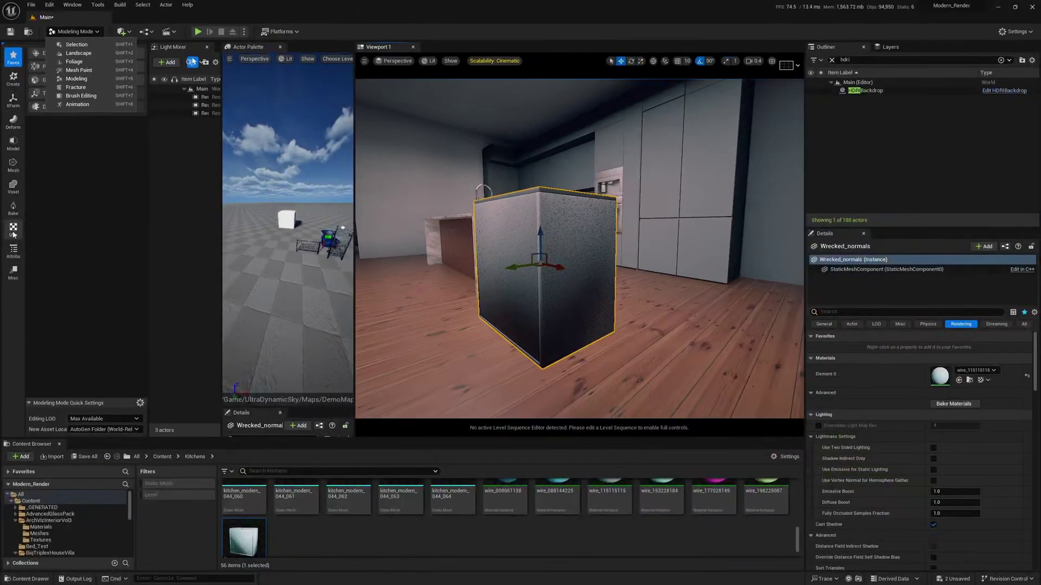
left_click(13, 251)
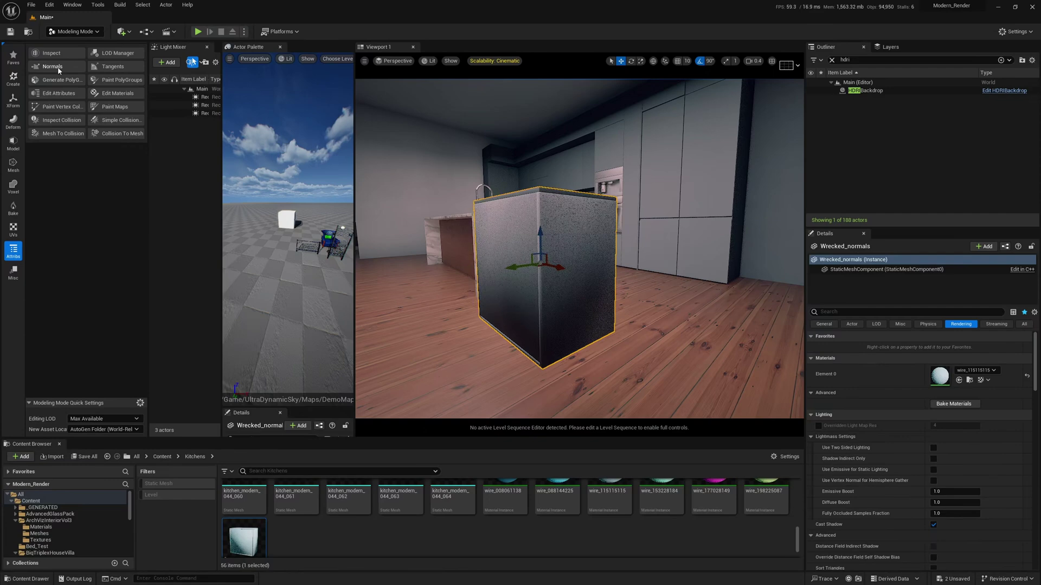
left_click(53, 66)
left_click_drag(537, 242, 591, 249, "alt")
right_click_drag(580, 236, 601, 237)
left_click(586, 405)
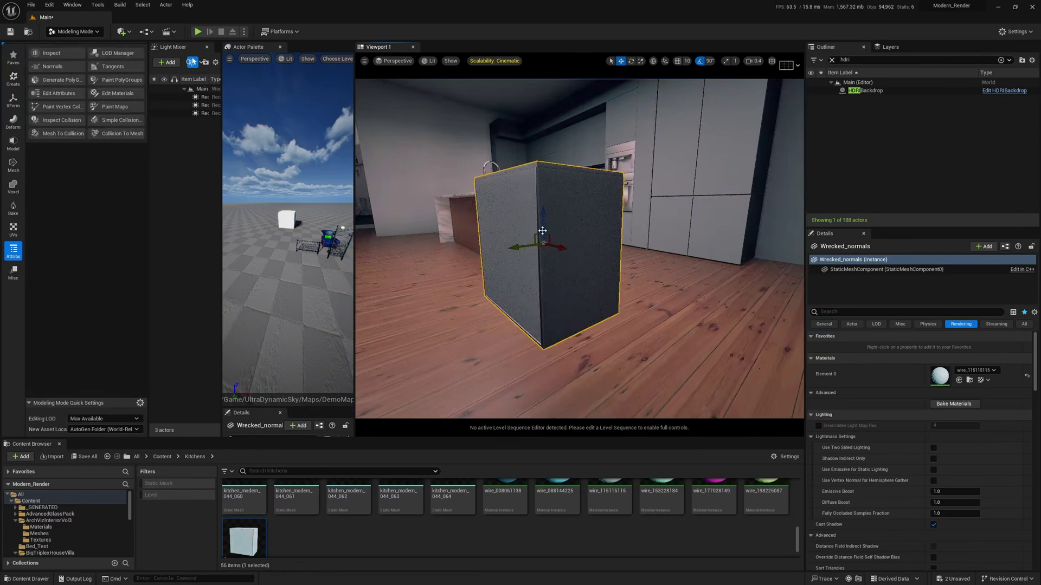
Raise the Wrecked_normals box higher above the floor and inspect it within the kitchen
left_click_drag(543, 217, 543, 128)
key("s")
right_click_drag(613, 223, 791, 255)
scroll(613, 224, "up", 1)
key("w")
key("a")
right_click_drag(590, 251, 483, 245)
key("a")
key("s")
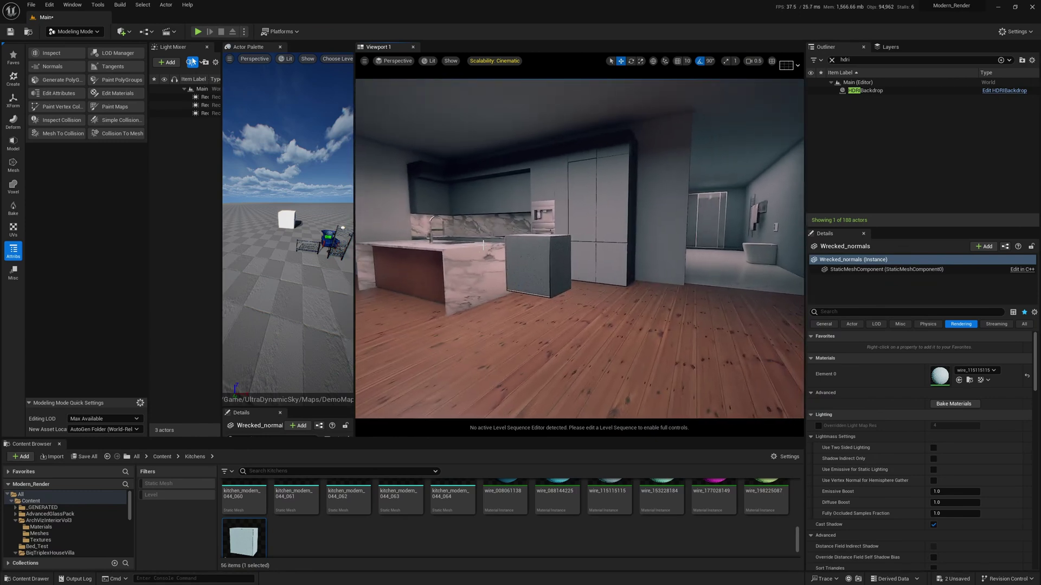
Undo the vertical move and the normals edit on the Wrecked_normals box
key("ctrl+z")
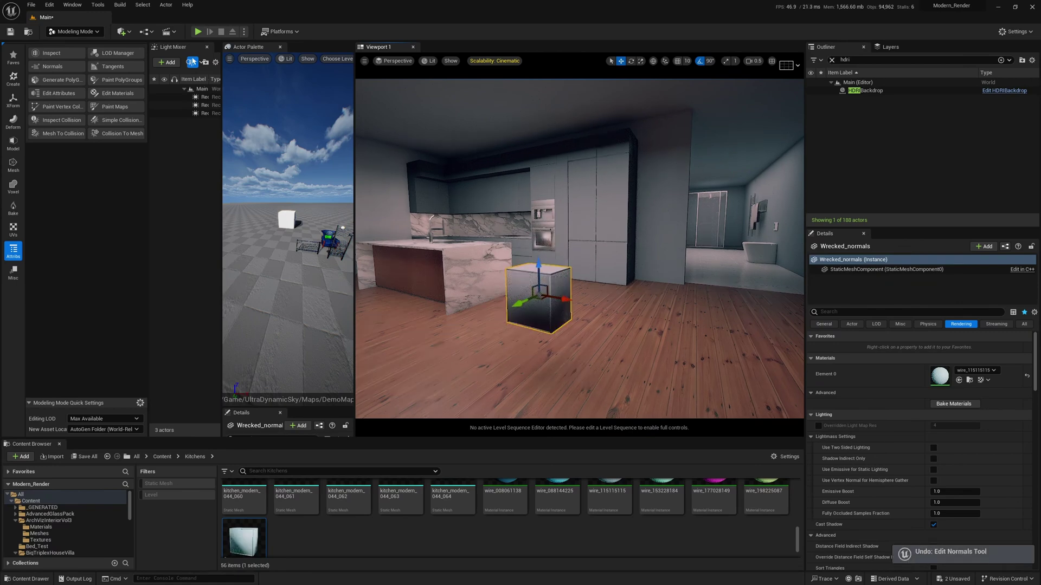
key("w")
right_click_drag(601, 317, 601, 358)
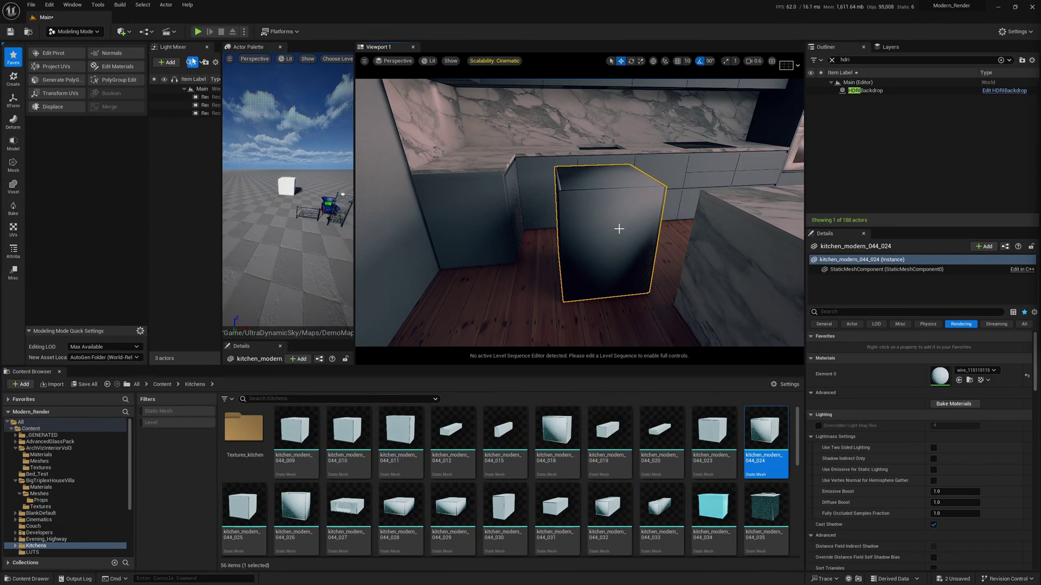
Examine the shading of the kitchen_modern_044_024 box from several sides
right_click_drag(632, 256, 710, 244)
key("a")
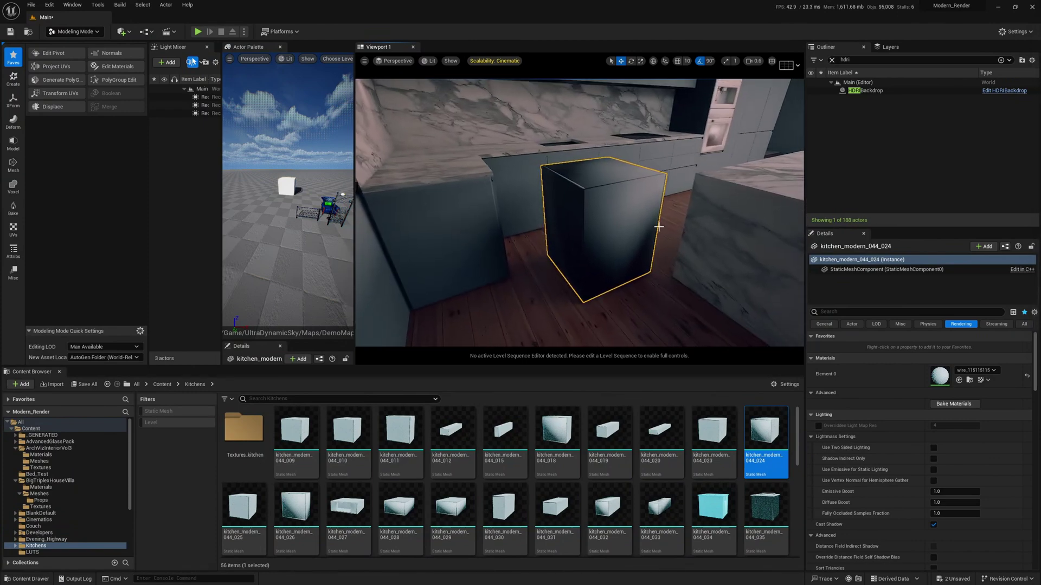
left_click_drag(658, 226, 475, 192, "alt")
left_click(464, 221)
right_click_drag(464, 222, 423, 204)
left_click_drag(603, 231, 676, 205, "alt")
left_click_drag(622, 173, 577, 212, "ctrl")
right_click_drag(676, 172, 635, 163, "ctrl")
left_click_drag(634, 163, 683, 177, "alt")
right_click_drag(683, 177, 729, 201, "ctrl")
mouse_move(651, 169)
right_mouse_down()
mouse_move(617, 165)
mouse_move(650, 170)
right_mouse_up()
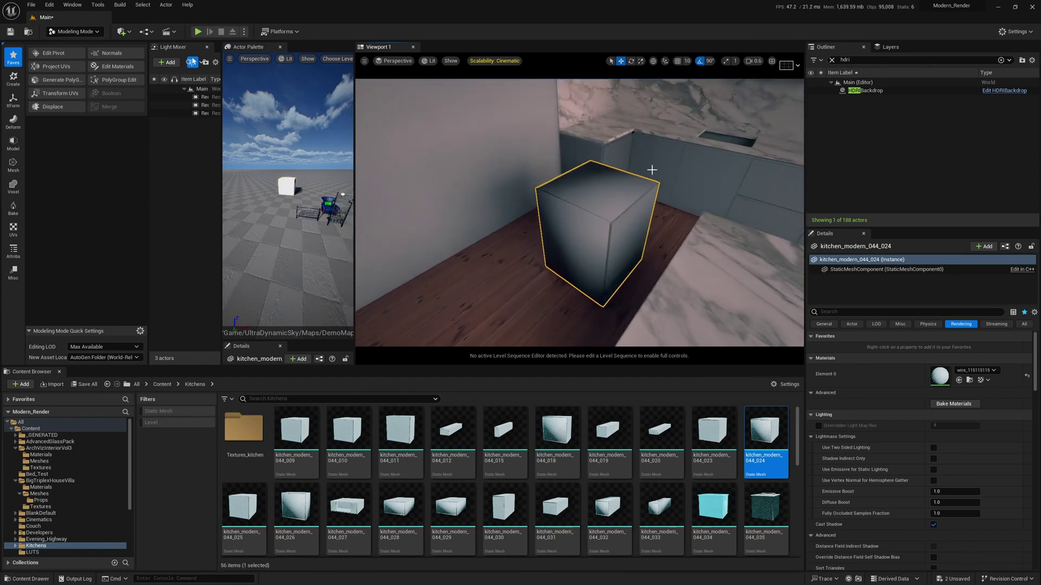
Try the Normals tool on the kitchen_modern_044_024 box, inspect its faces and undo the change
left_click(109, 56)
left_click(584, 334)
right_click_drag(591, 244, 531, 250)
right_click_drag(595, 214, 650, 222)
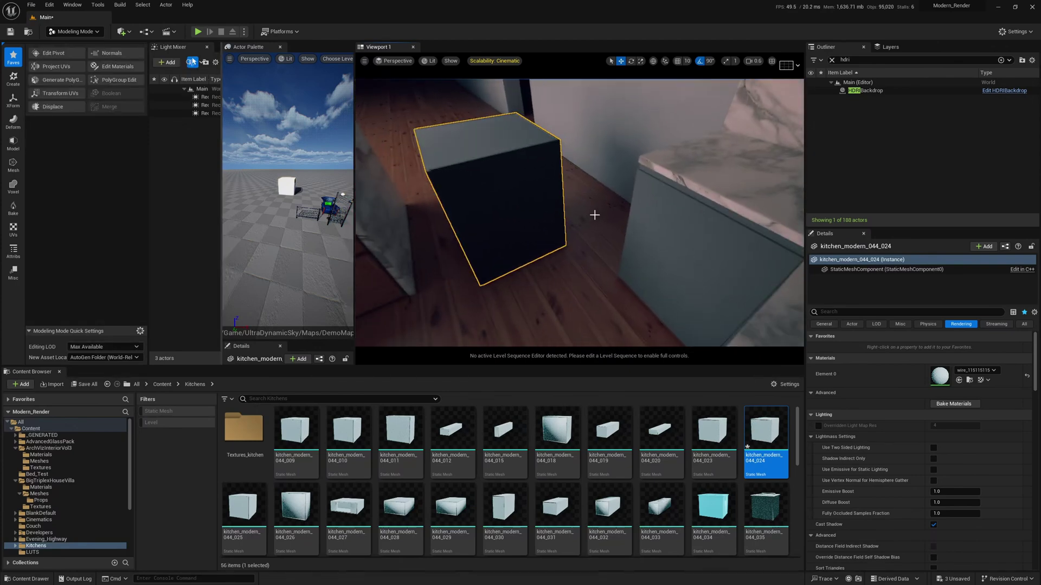
key("ctrl+z")
key("ctrl+z")
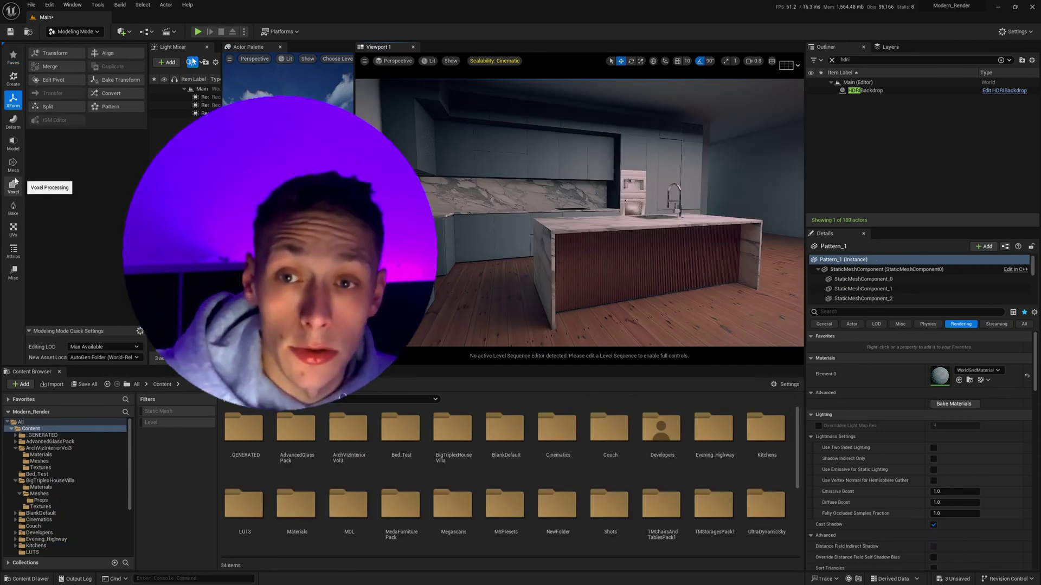